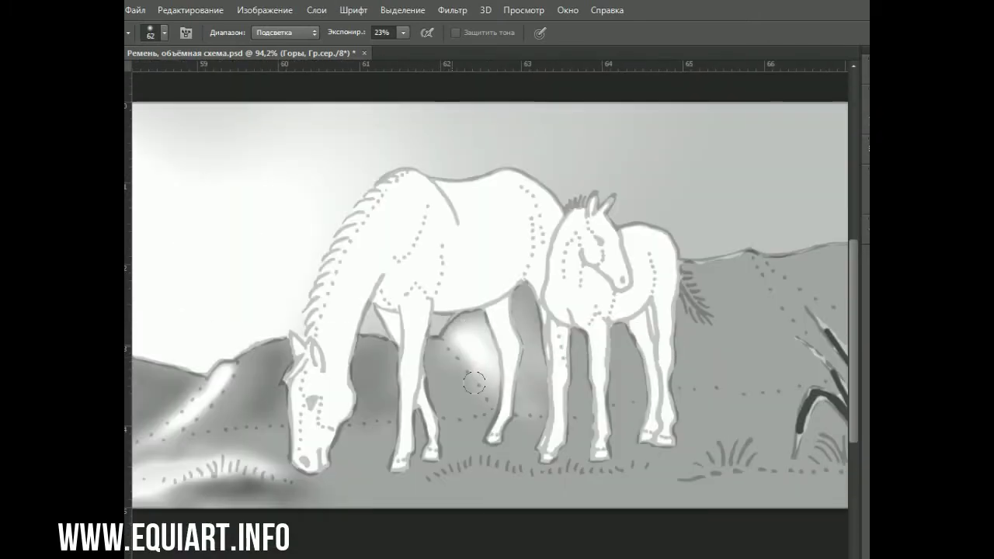
Dodge highlight patches onto the hillside right of the foal with Range set to Highlights
{"action": "left_click", "coordinate": [285, 32]}
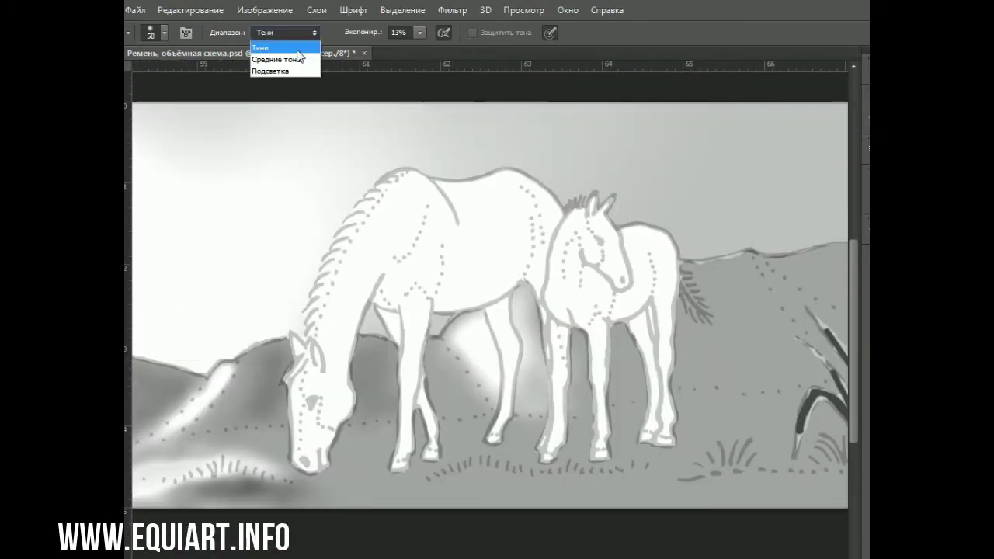
{"action": "left_click", "coordinate": [287, 71]}
{"action": "mouse_move", "coordinate": [714, 295]}
{"action": "left_mouse_down"}
{"action": "mouse_move", "coordinate": [750, 355]}
{"action": "mouse_move", "coordinate": [737, 280]}
{"action": "mouse_move", "coordinate": [465, 280]}
{"action": "left_mouse_up"}
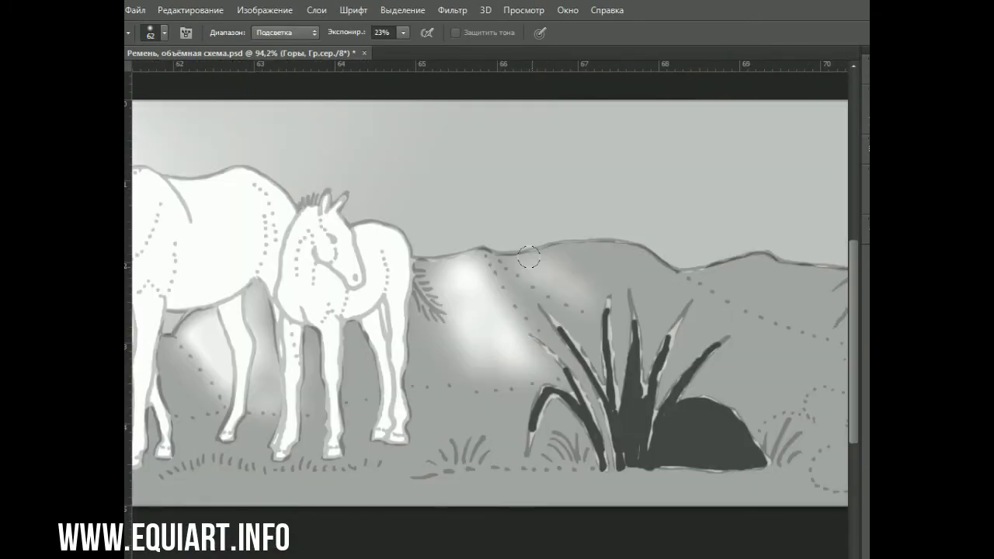
{"action": "left_click_drag", "start_coordinate": [544, 264], "coordinate": [683, 342]}
{"action": "left_click_drag", "start_coordinate": [247, 370], "coordinate": [581, 370]}
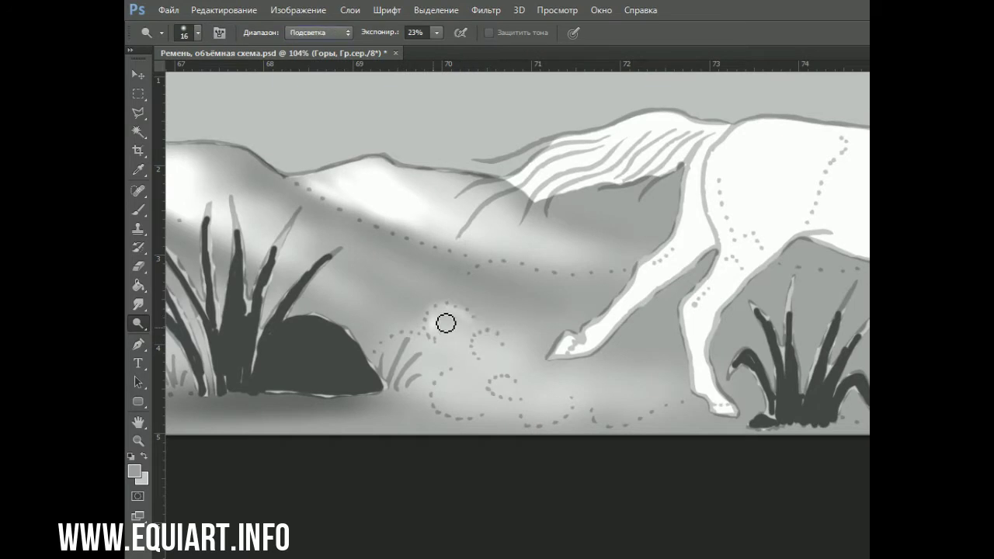
Brighten the dotted dust curls on the ground with a larger Dodge brush
{"action": "mouse_move", "coordinate": [384, 365]}
{"action": "left_mouse_down"}
{"action": "mouse_move", "coordinate": [508, 386]}
{"action": "mouse_move", "coordinate": [499, 406]}
{"action": "left_mouse_up"}
{"action": "right_click", "coordinate": [453, 370]}
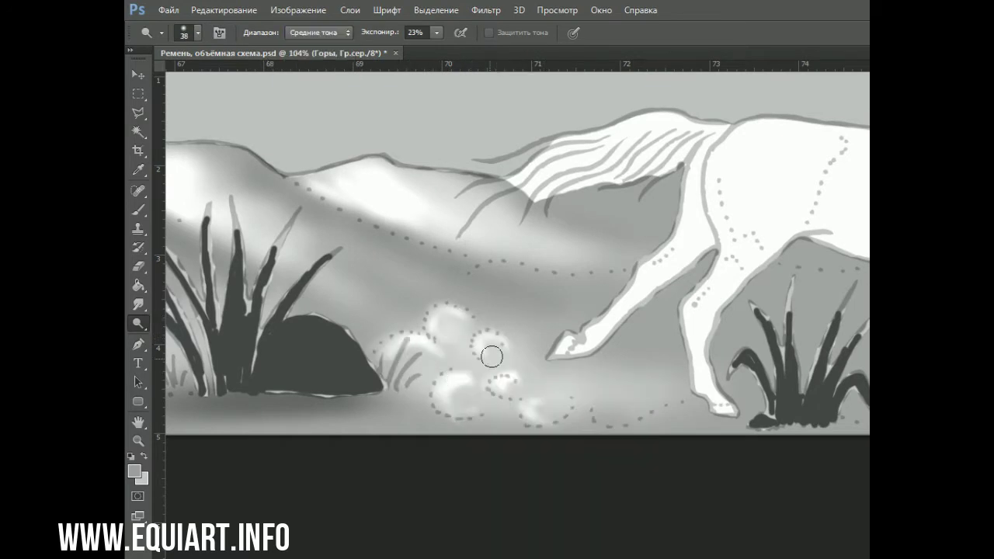
{"action": "left_click_drag", "start_coordinate": [488, 350], "coordinate": [459, 391]}
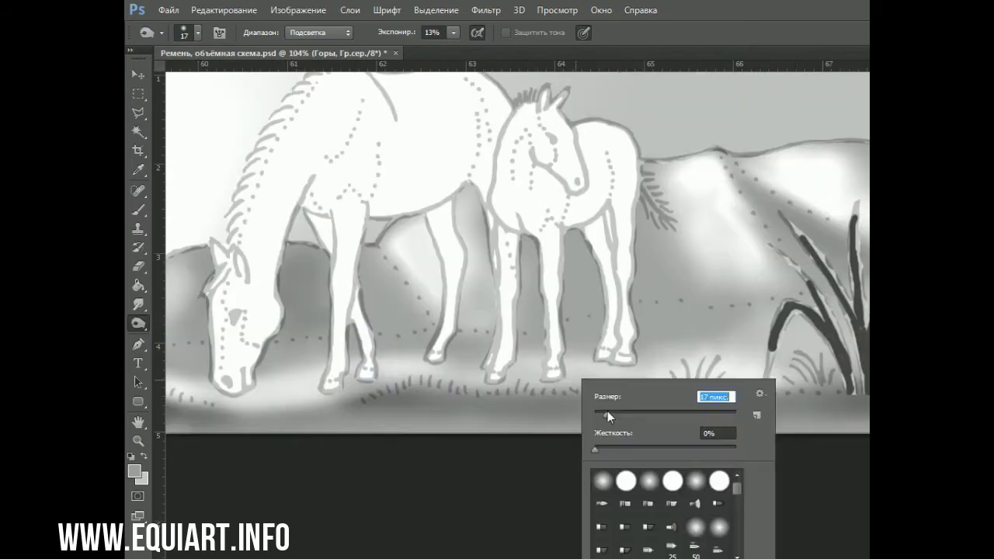
{"action": "mouse_move", "coordinate": [619, 356]}
{"action": "left_mouse_down"}
{"action": "mouse_move", "coordinate": [572, 393]}
{"action": "mouse_move", "coordinate": [424, 362]}
{"action": "mouse_move", "coordinate": [422, 394]}
{"action": "mouse_move", "coordinate": [245, 396]}
{"action": "mouse_move", "coordinate": [248, 407]}
{"action": "mouse_move", "coordinate": [421, 432]}
{"action": "left_mouse_up"}
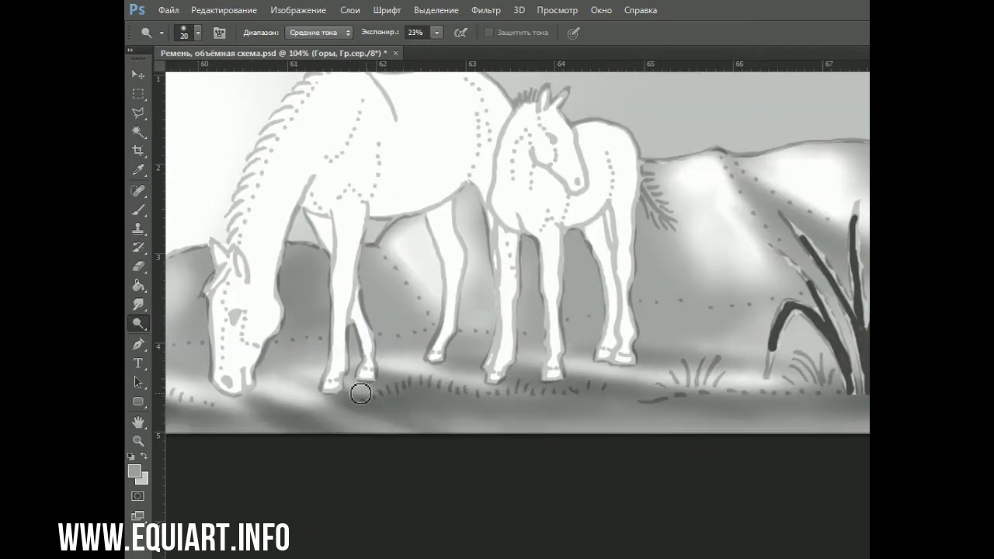
Darken the ground under the horses with Burn at 26% exposure
{"action": "key", "text": "2"}
{"action": "key", "text": "6"}
{"action": "mouse_move", "coordinate": [326, 419]}
{"action": "left_mouse_down"}
{"action": "mouse_move", "coordinate": [616, 362]}
{"action": "mouse_move", "coordinate": [815, 384]}
{"action": "left_mouse_up"}
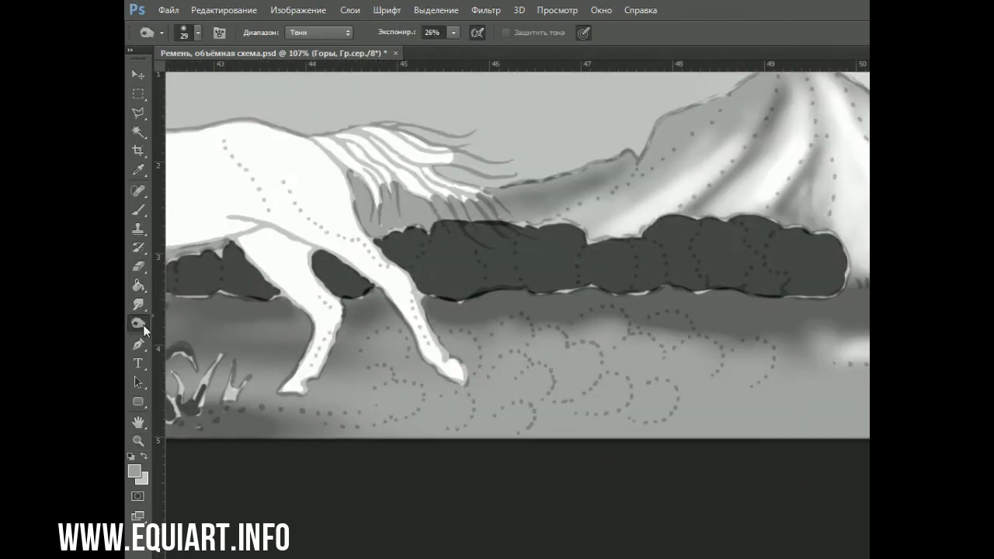
{"action": "mouse_move", "coordinate": [734, 360]}
{"action": "left_mouse_down"}
{"action": "mouse_move", "coordinate": [523, 326]}
{"action": "mouse_move", "coordinate": [661, 391]}
{"action": "mouse_move", "coordinate": [453, 346]}
{"action": "mouse_move", "coordinate": [377, 369]}
{"action": "mouse_move", "coordinate": [570, 404]}
{"action": "left_mouse_up"}
Dodge the dotted cloud shapes and ground bands in Midtones at higher exposure
{"action": "left_click", "coordinate": [318, 32]}
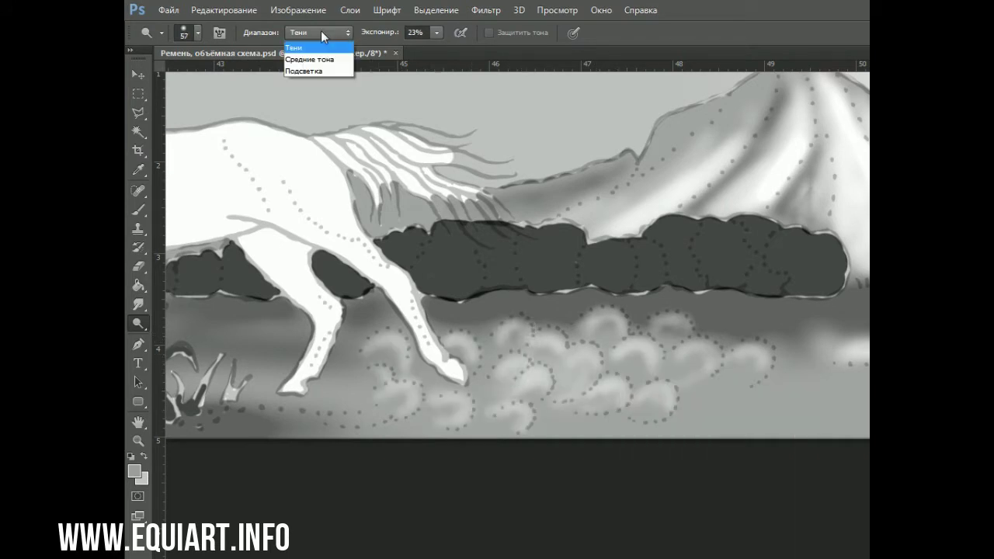
{"action": "left_click", "coordinate": [315, 58]}
{"action": "left_click_drag", "start_coordinate": [730, 365], "coordinate": [481, 342]}
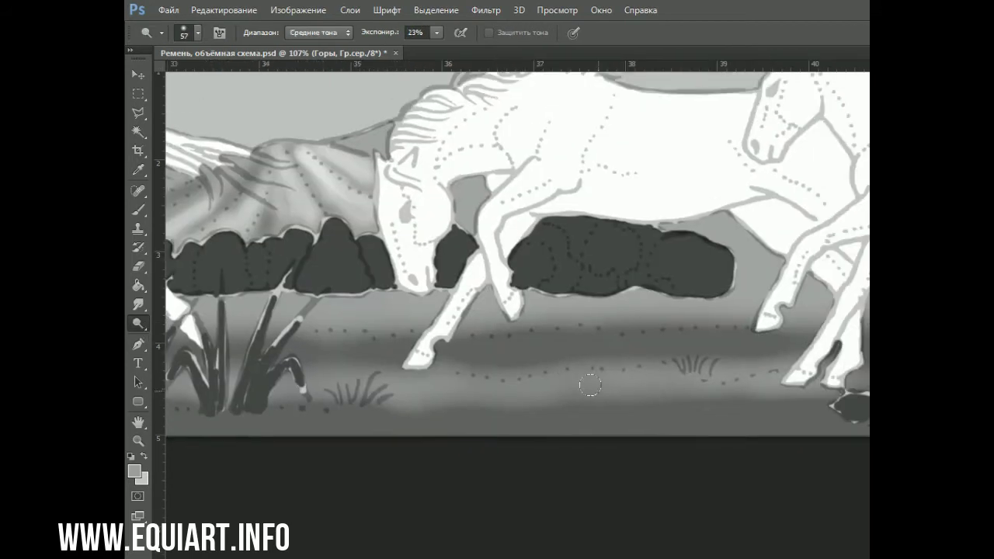
{"action": "mouse_move", "coordinate": [587, 375]}
{"action": "left_mouse_down"}
{"action": "mouse_move", "coordinate": [772, 366]}
{"action": "mouse_move", "coordinate": [464, 337]}
{"action": "left_mouse_up"}
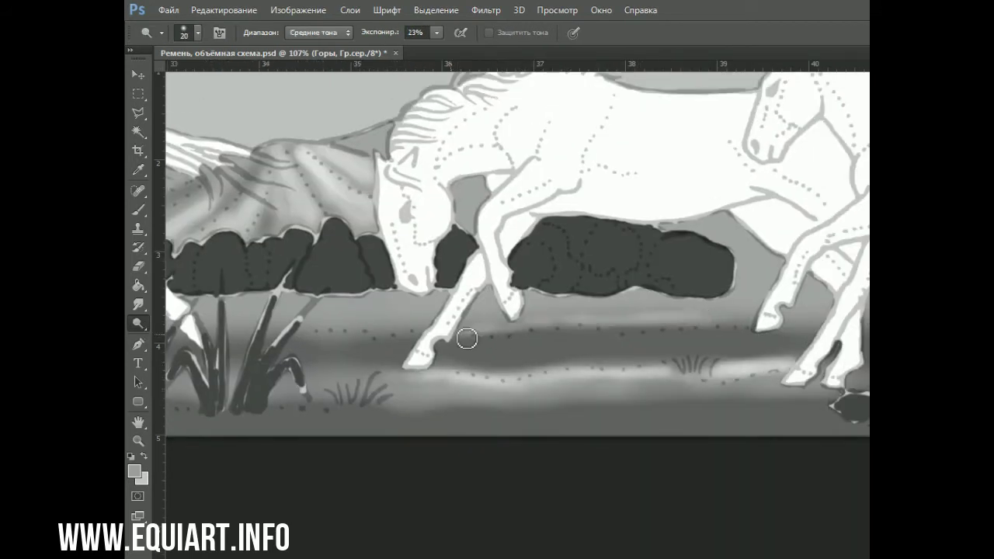
{"action": "left_click_drag", "start_coordinate": [437, 32], "coordinate": [459, 53]}
{"action": "left_click_drag", "start_coordinate": [318, 328], "coordinate": [582, 379]}
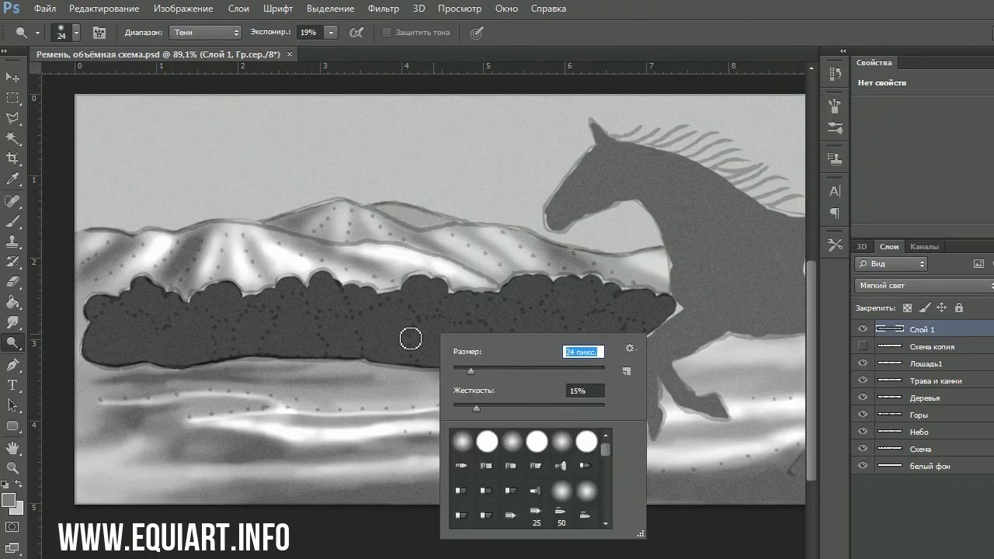
Highlight the tops of the dark bushes, then switch the range to Shadows
{"action": "mouse_move", "coordinate": [413, 318]}
{"action": "left_mouse_down"}
{"action": "mouse_move", "coordinate": [427, 366]}
{"action": "mouse_move", "coordinate": [450, 331]}
{"action": "left_mouse_up"}
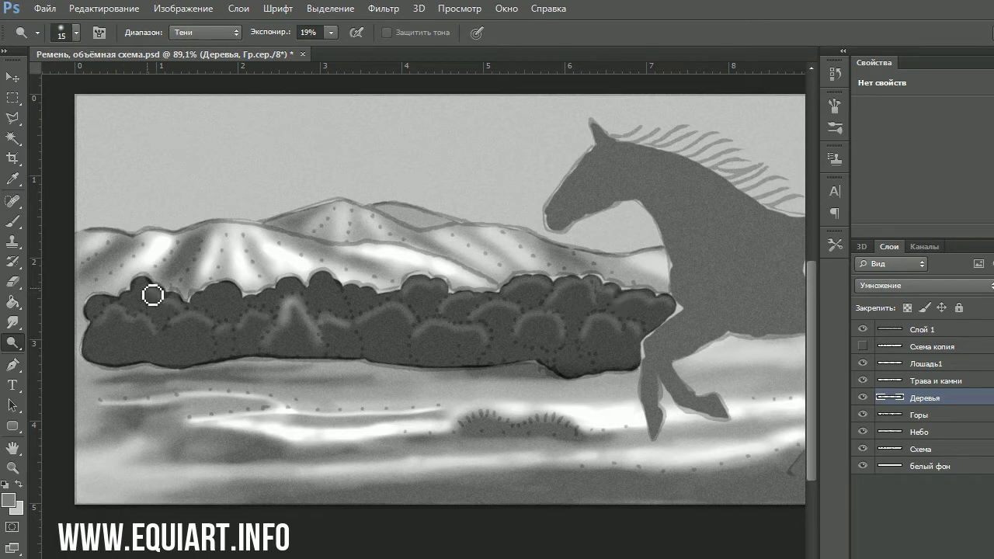
{"action": "left_click_drag", "start_coordinate": [380, 319], "coordinate": [462, 357]}
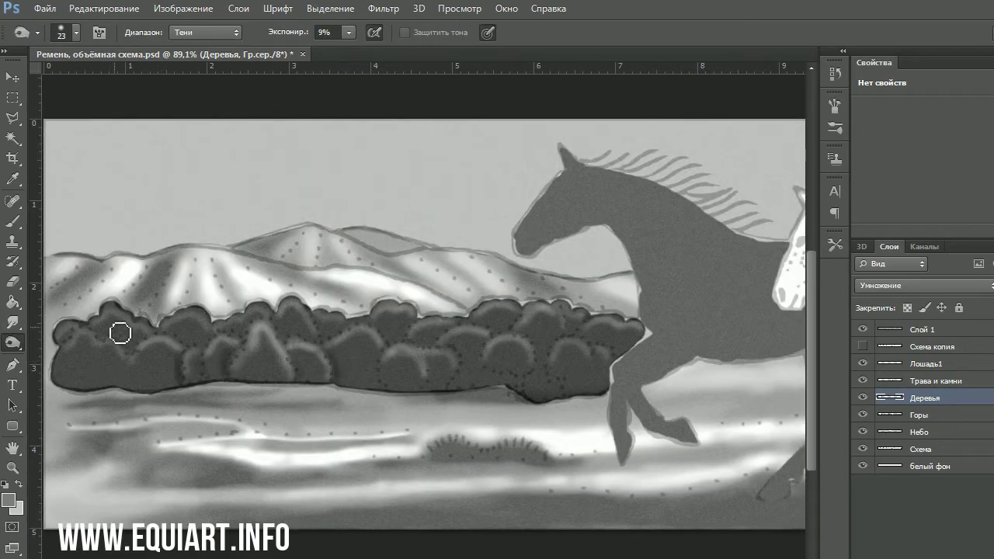
{"action": "key", "text": "alt+shift+m"}
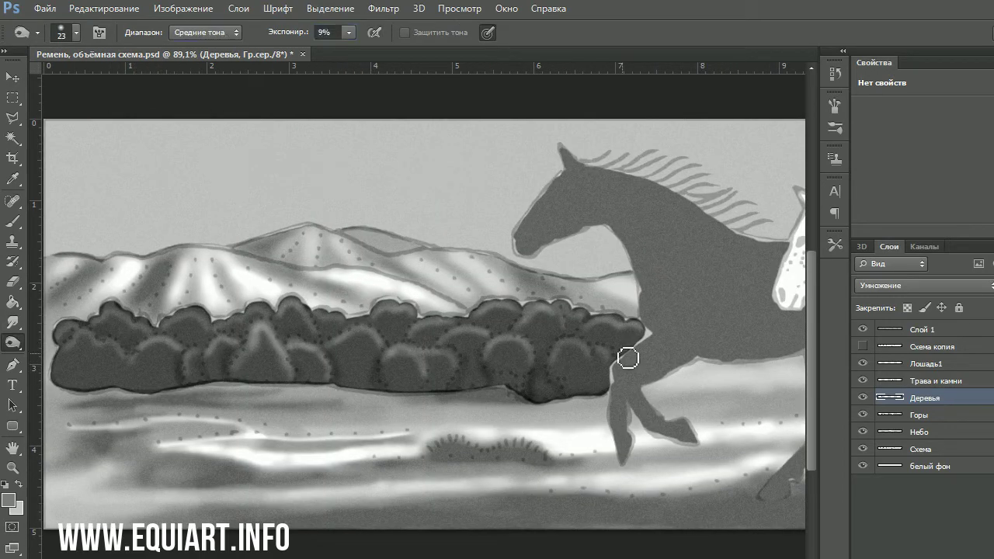
{"action": "key", "text": "alt+bracketright"}
{"action": "key", "text": "alt+bracketleft"}
{"action": "key", "text": "alt+bracketleft"}
{"action": "key", "text": "alt+shift+s"}
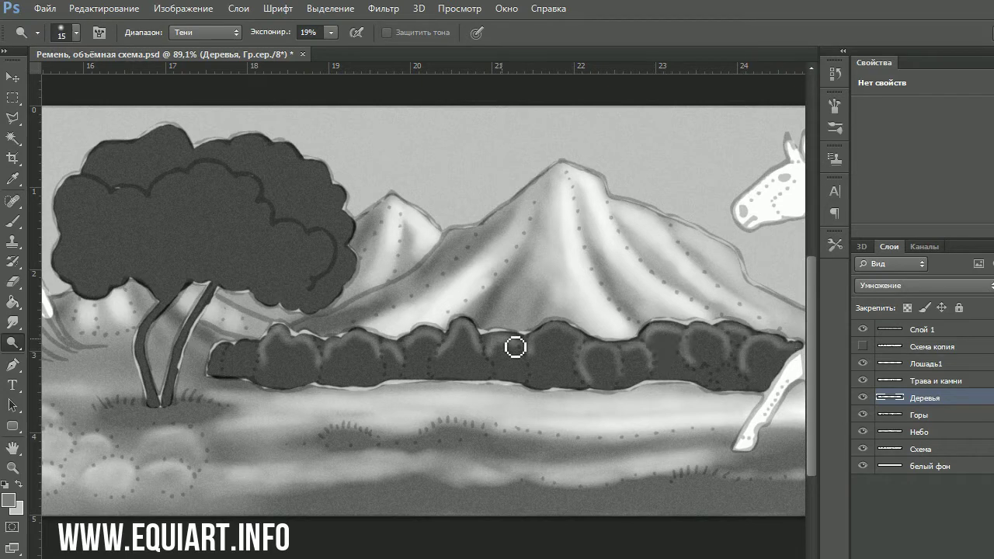
Brighten the edges and upper canopy of the lone tree, toggling between Dodge and Burn
{"action": "key", "text": "shift+o"}
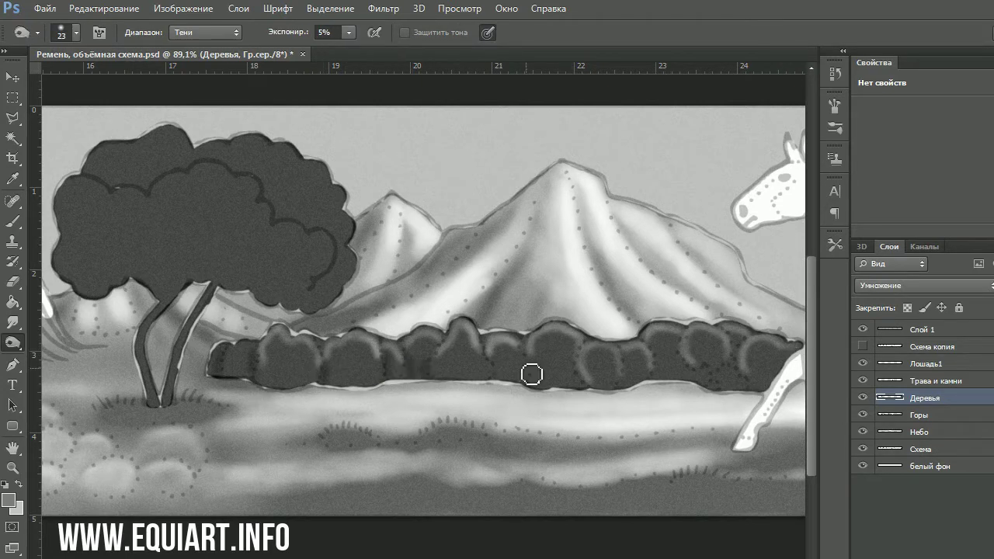
{"action": "key", "text": "shift+o"}
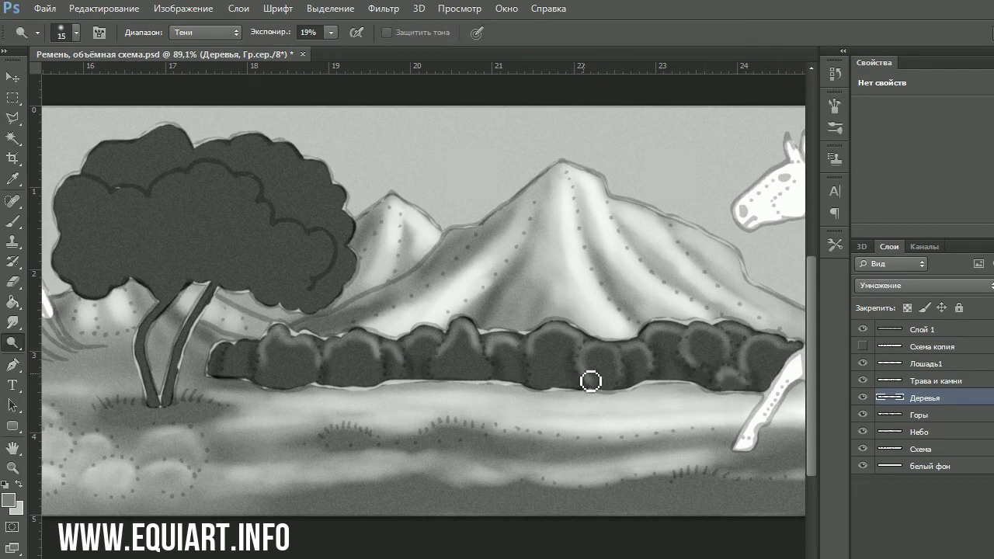
{"action": "scroll", "coordinate": [326, 366], "scroll_direction": "left", "scroll_amount": 3}
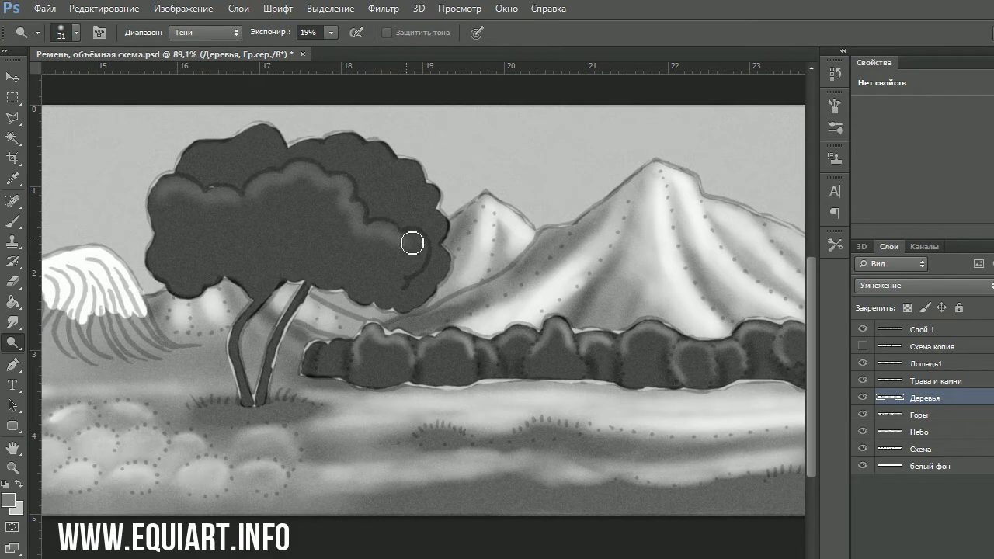
{"action": "mouse_move", "coordinate": [412, 243]}
{"action": "left_mouse_down"}
{"action": "mouse_move", "coordinate": [337, 149]}
{"action": "mouse_move", "coordinate": [191, 168]}
{"action": "mouse_move", "coordinate": [370, 155]}
{"action": "mouse_move", "coordinate": [371, 232]}
{"action": "mouse_move", "coordinate": [173, 182]}
{"action": "mouse_move", "coordinate": [383, 163]}
{"action": "left_mouse_up"}
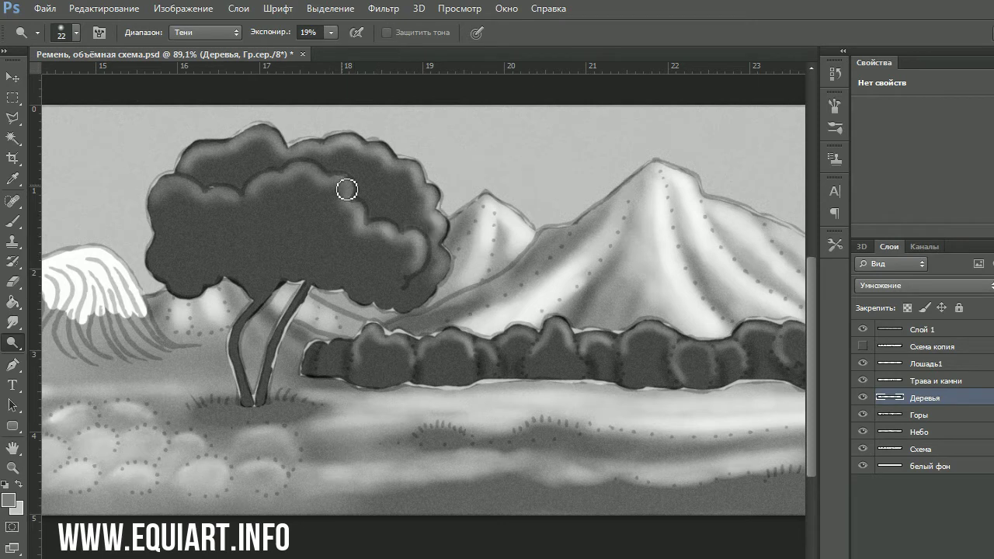
{"action": "key", "text": "shift+o"}
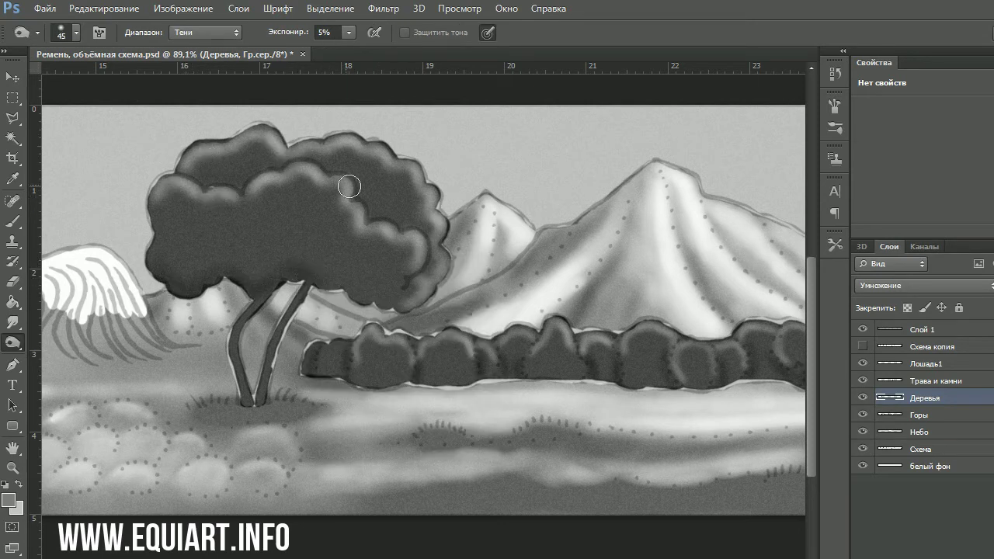
{"action": "key", "text": "shift+o"}
{"action": "key", "text": "shift+o"}
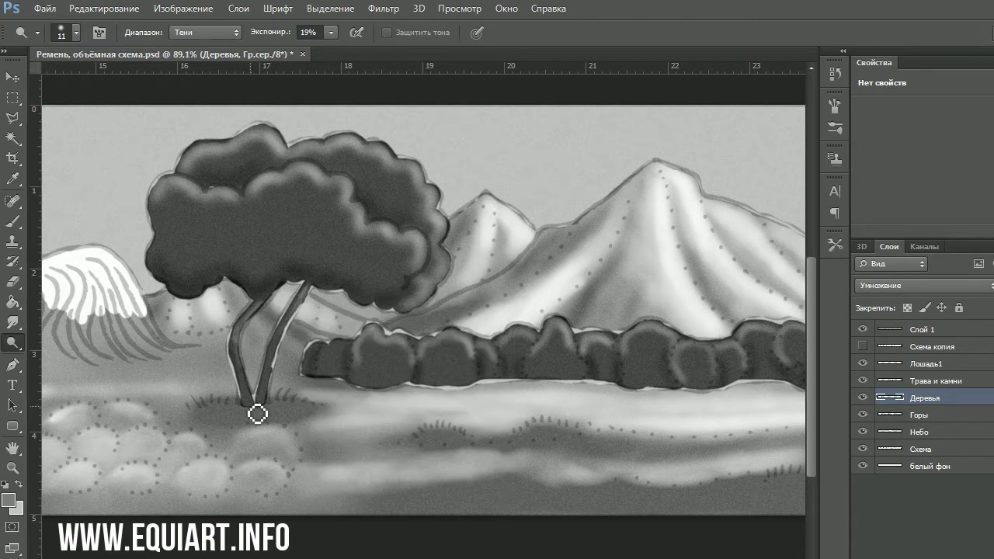
Set Dodge to the Highlights range at 24% exposure
{"action": "key", "text": "alt+shift+h"}
{"action": "key", "text": "2"}
{"action": "key", "text": "4"}
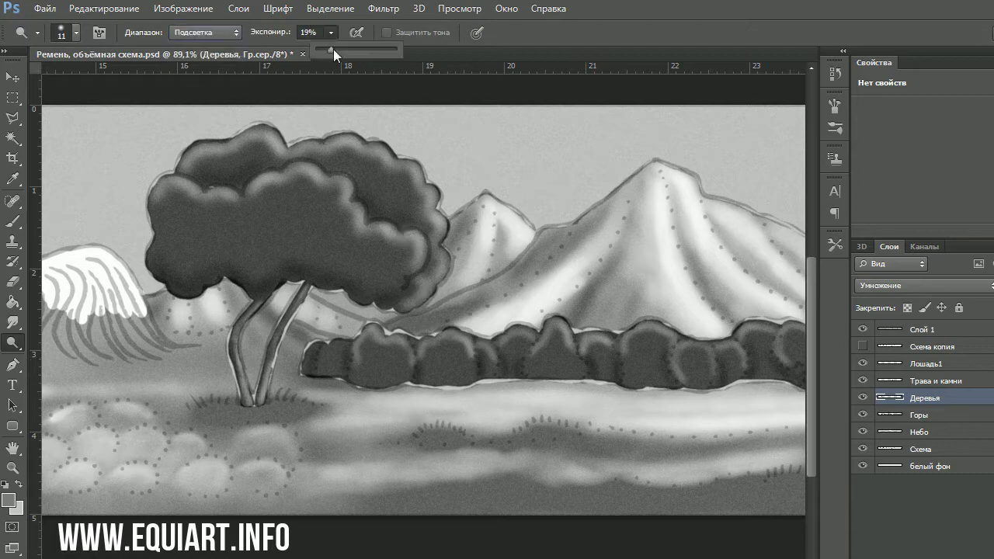
{"action": "scroll", "coordinate": [411, 339], "scroll_direction": "right", "scroll_amount": 10}
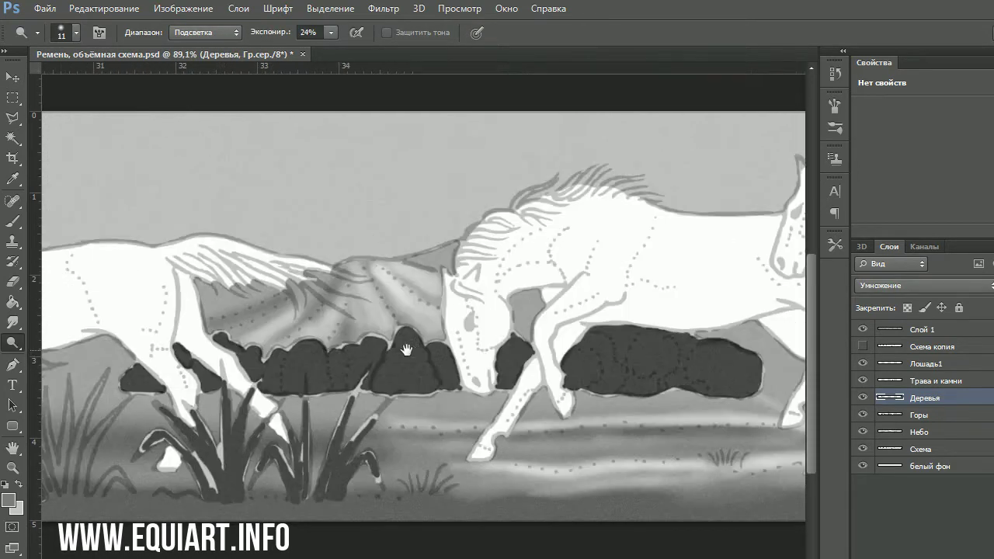
Set the range to Shadows and enlarge the brush to 15 over the mountain and bushes
{"action": "key", "text": "alt+shift+s"}
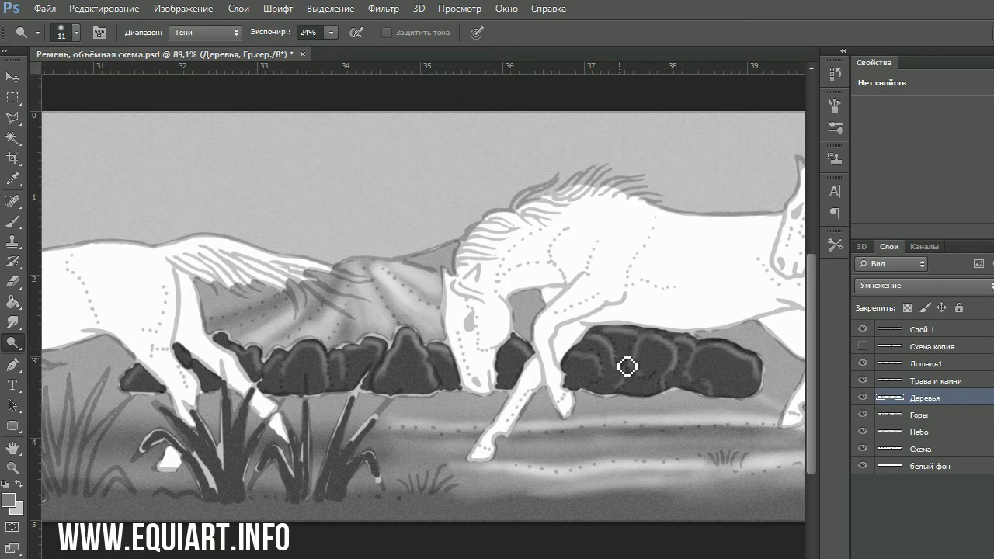
{"action": "key", "text": "shift+o"}
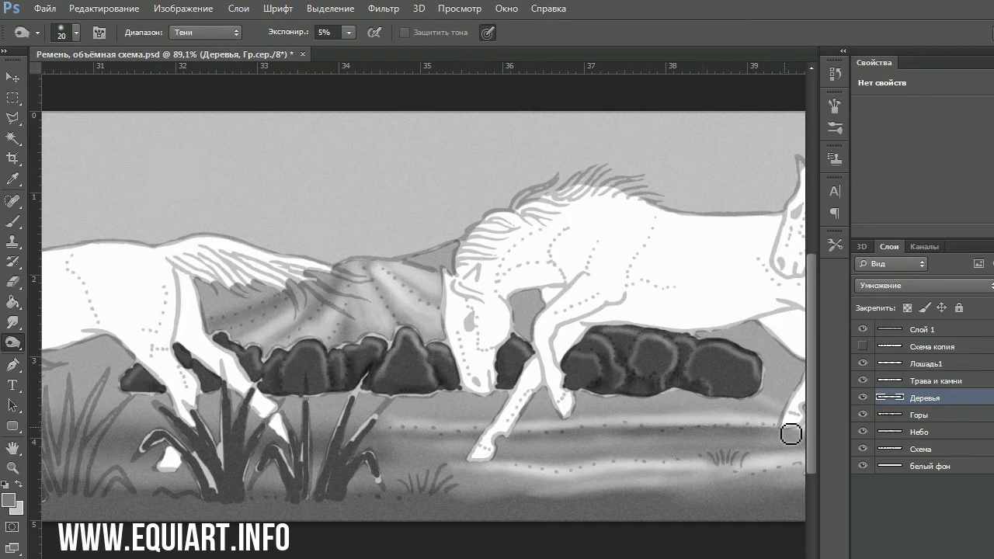
{"action": "left_click_drag", "start_coordinate": [751, 423], "coordinate": [333, 388]}
{"action": "key", "text": "shift+o"}
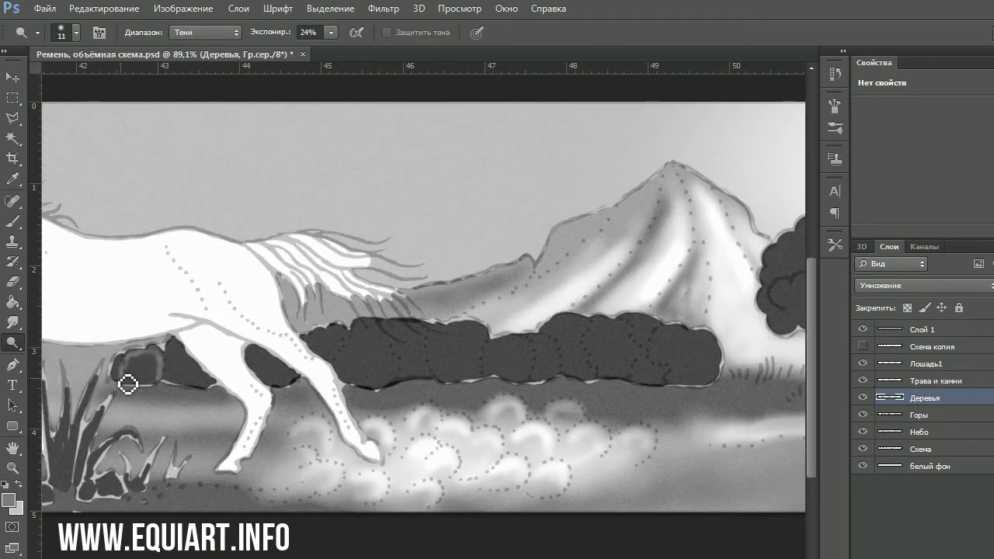
{"action": "key", "text": "bracketright"}
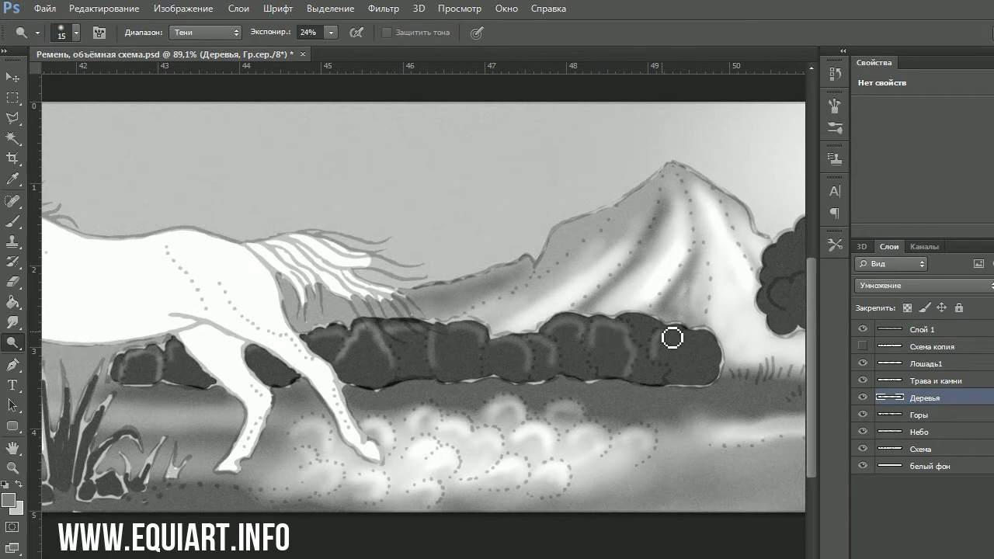
Alternate Dodge and Burn over the bushes, lightening the trees on the right
{"action": "key", "text": "shift+o"}
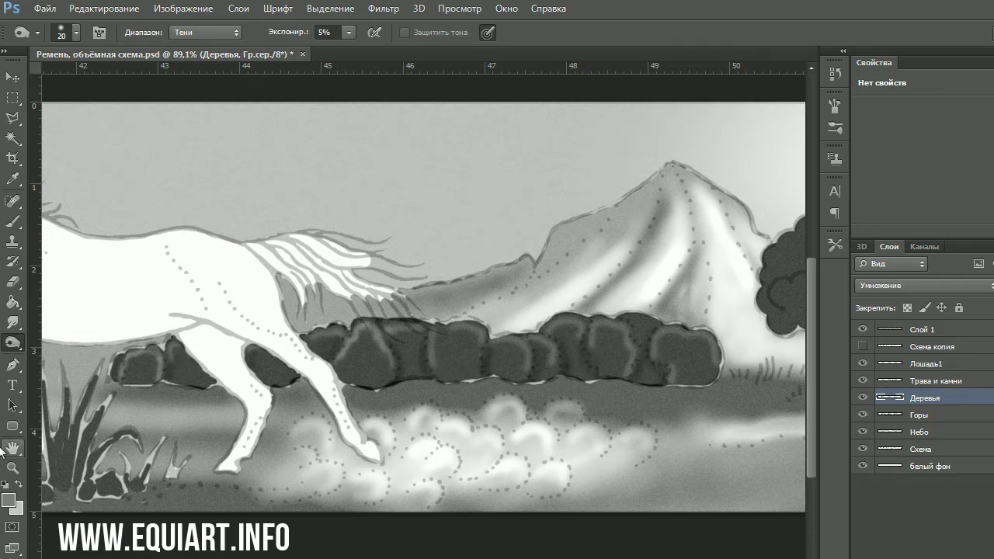
{"action": "right_click", "coordinate": [12, 343]}
{"action": "left_click", "coordinate": [78, 329]}
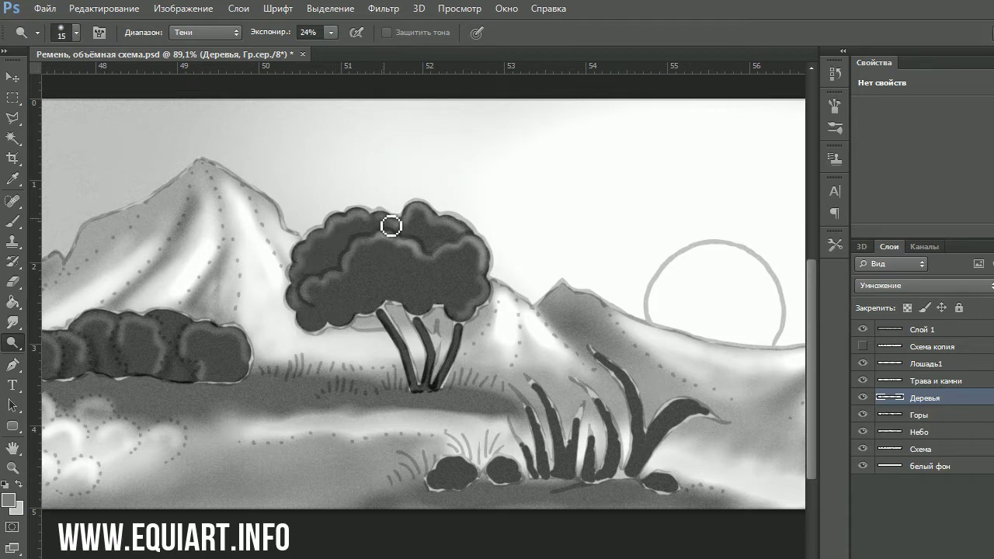
{"action": "right_click", "coordinate": [12, 343]}
{"action": "left_click", "coordinate": [78, 344]}
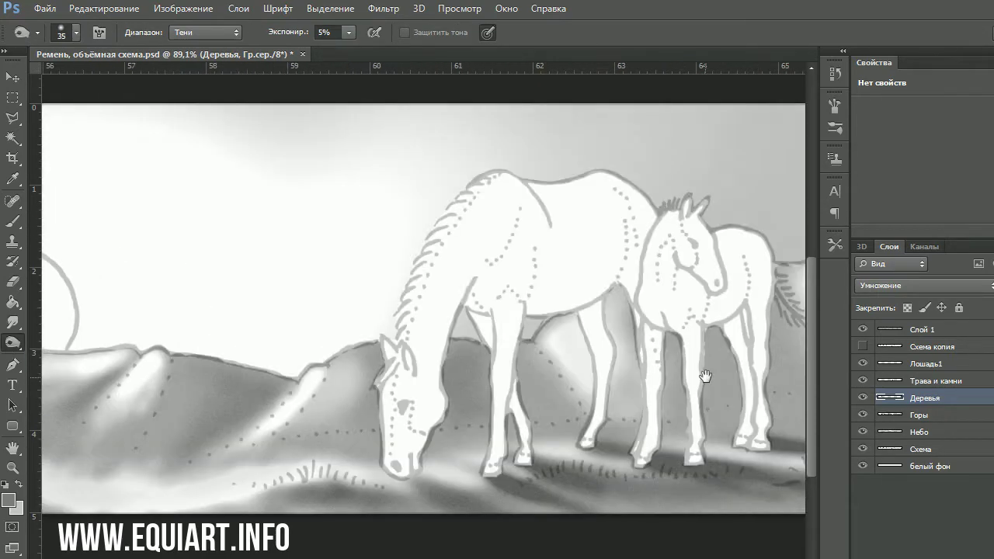
{"action": "scroll", "coordinate": [683, 350], "scroll_direction": "right", "scroll_amount": 15}
{"action": "key", "text": "shift+o"}
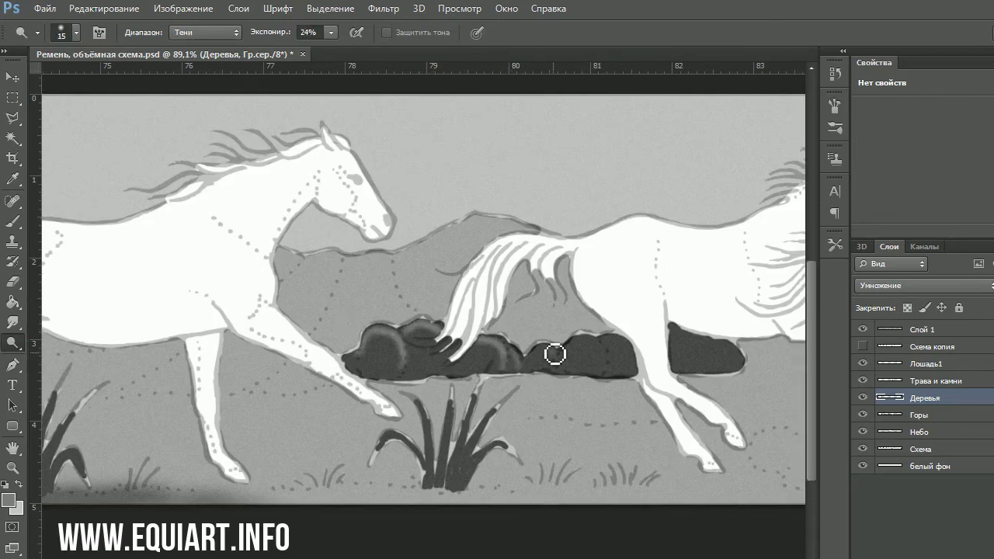
{"action": "left_click_drag", "start_coordinate": [610, 363], "coordinate": [676, 344]}
{"action": "key", "text": "shift+o"}
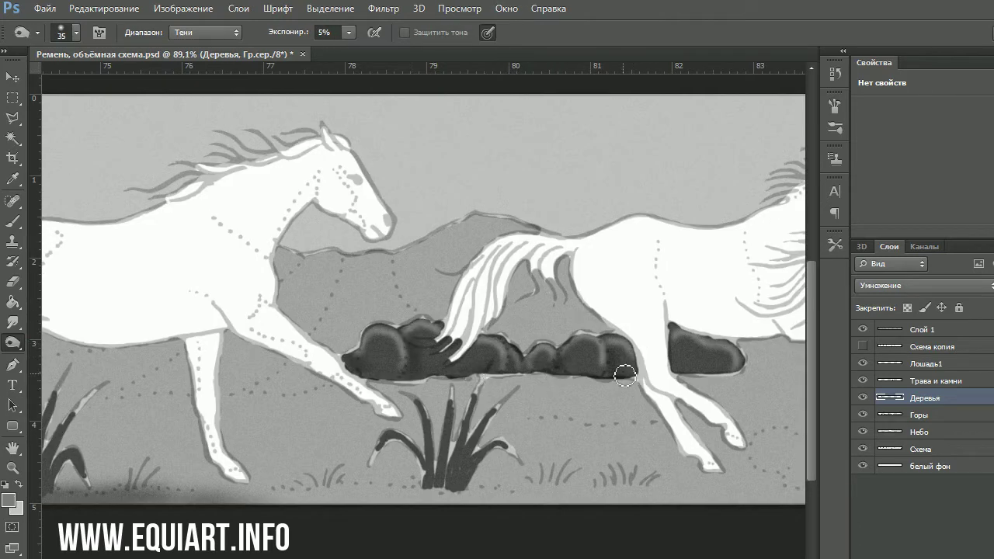
On the Горы layer, dodge light streaks across the mountains with a 15%-hardness brush
{"action": "left_click", "coordinate": [919, 415]}
{"action": "key", "text": "shift+o"}
{"action": "left_click_drag", "start_coordinate": [341, 256], "coordinate": [284, 384]}
{"action": "left_click", "coordinate": [76, 32]}
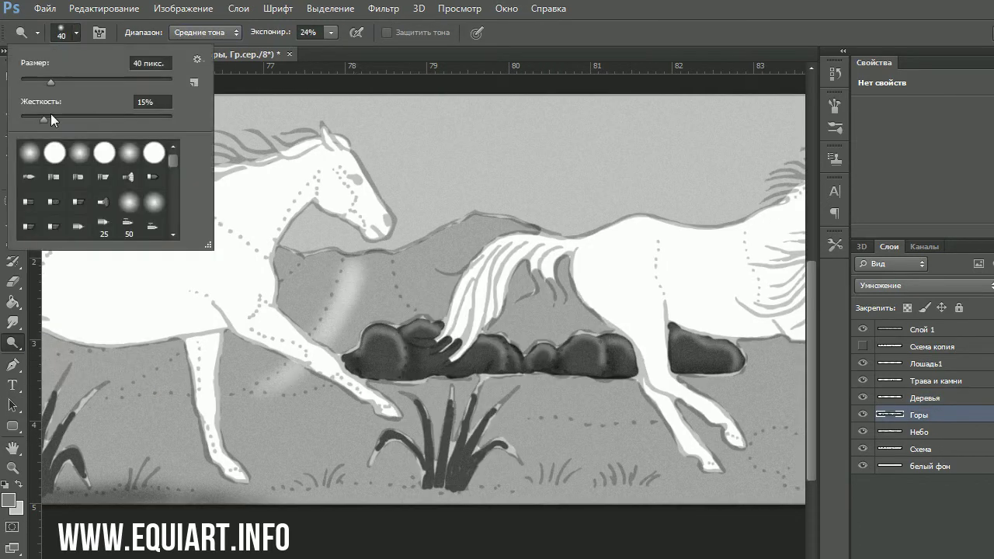
{"action": "key", "text": "Return"}
{"action": "left_click_drag", "start_coordinate": [317, 260], "coordinate": [321, 264]}
{"action": "mouse_move", "coordinate": [355, 300]}
{"action": "left_mouse_down"}
{"action": "mouse_move", "coordinate": [453, 264]}
{"action": "mouse_move", "coordinate": [420, 285]}
{"action": "mouse_move", "coordinate": [299, 281]}
{"action": "left_mouse_up"}
Dodge highlights down the mountain slope and onto the left and middle peaks
{"action": "key", "text": "alt+shift+h"}
{"action": "key", "text": "shift+o"}
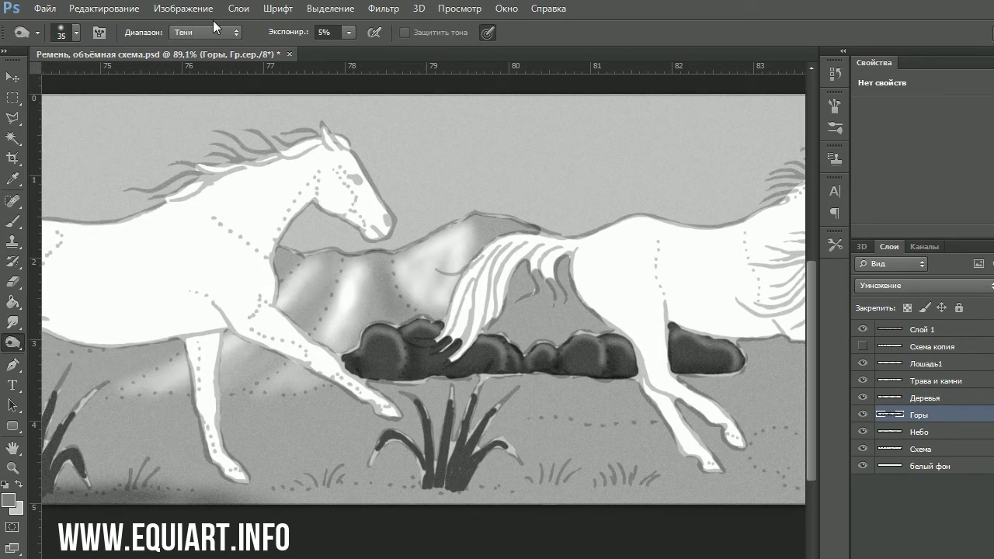
{"action": "left_click", "coordinate": [204, 32]}
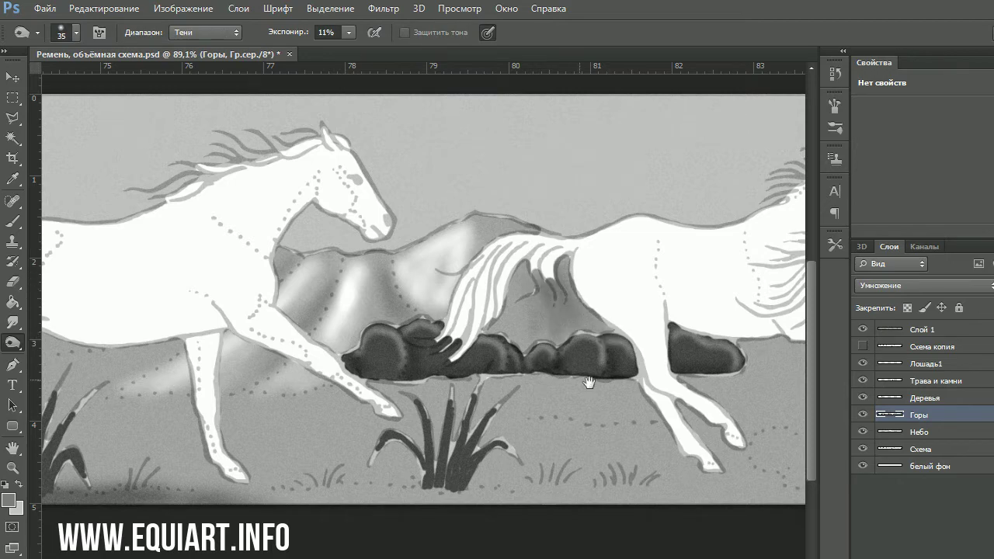
{"action": "key", "text": "shift+o"}
{"action": "mouse_move", "coordinate": [31, 344]}
{"action": "left_mouse_down"}
{"action": "mouse_move", "coordinate": [528, 340]}
{"action": "mouse_move", "coordinate": [210, 399]}
{"action": "left_mouse_up"}
{"action": "mouse_move", "coordinate": [570, 337]}
{"action": "left_mouse_down"}
{"action": "mouse_move", "coordinate": [238, 256]}
{"action": "mouse_move", "coordinate": [268, 319]}
{"action": "left_mouse_up"}
{"action": "mouse_move", "coordinate": [271, 375]}
{"action": "left_mouse_down"}
{"action": "mouse_move", "coordinate": [291, 373]}
{"action": "mouse_move", "coordinate": [279, 251]}
{"action": "mouse_move", "coordinate": [471, 351]}
{"action": "left_mouse_up"}
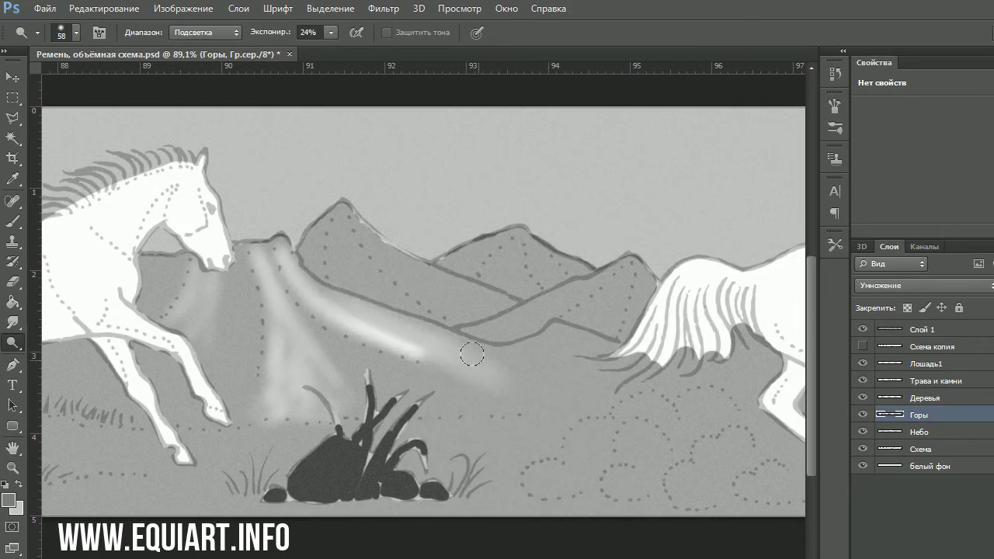
{"action": "left_click_drag", "start_coordinate": [342, 214], "coordinate": [353, 284]}
With a smaller brush, add highlight streaks on the peaks and the left mountain
{"action": "key", "text": "bracketleft"}
{"action": "key", "text": "bracketleft"}
{"action": "left_click_drag", "start_coordinate": [334, 206], "coordinate": [342, 271]}
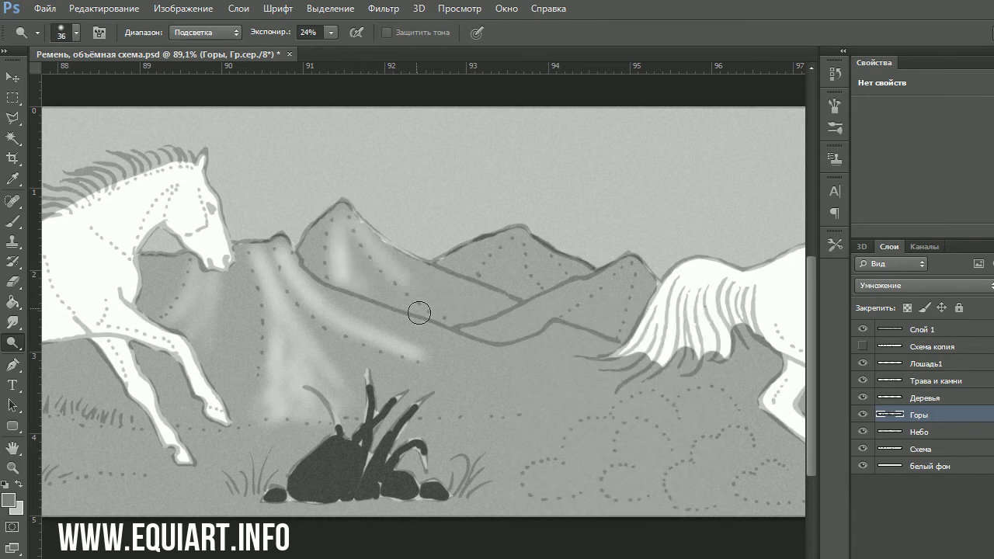
{"action": "mouse_move", "coordinate": [455, 260]}
{"action": "left_mouse_down"}
{"action": "mouse_move", "coordinate": [478, 252]}
{"action": "mouse_move", "coordinate": [528, 268]}
{"action": "left_mouse_up"}
{"action": "key", "text": "bracketleft"}
{"action": "key", "text": "bracketleft"}
{"action": "left_click_drag", "start_coordinate": [365, 233], "coordinate": [497, 311]}
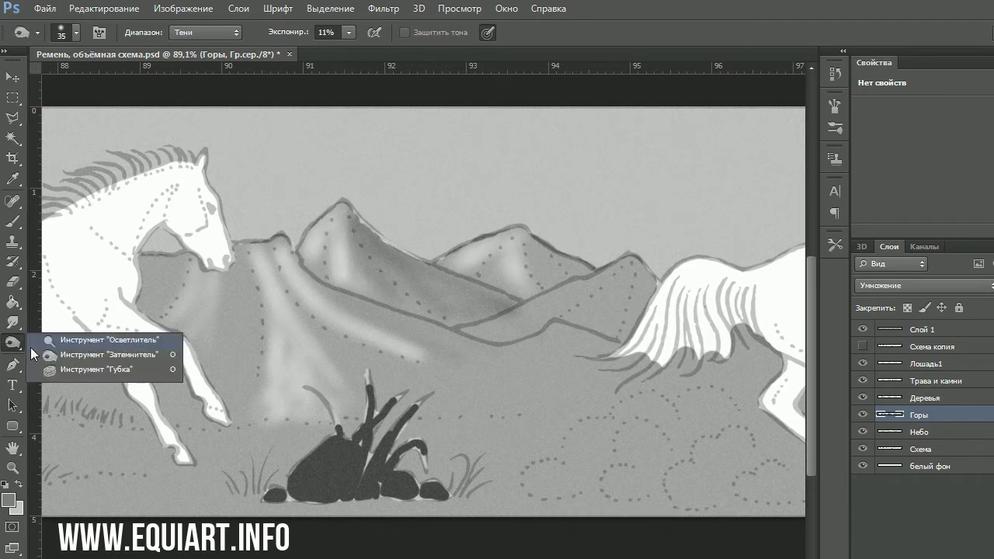
{"action": "left_click_drag", "start_coordinate": [489, 267], "coordinate": [527, 254]}
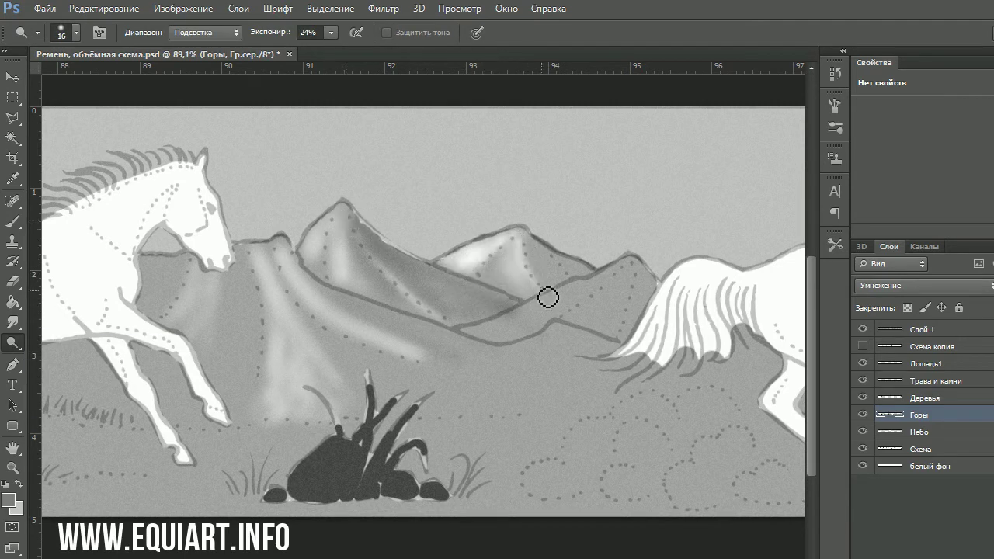
{"action": "left_click_drag", "start_coordinate": [342, 225], "coordinate": [311, 288]}
{"action": "left_click_drag", "start_coordinate": [311, 241], "coordinate": [268, 349]}
Burn the shadowed mountain slopes and ridge edge, then brighten the left slope
{"action": "right_click", "coordinate": [13, 342]}
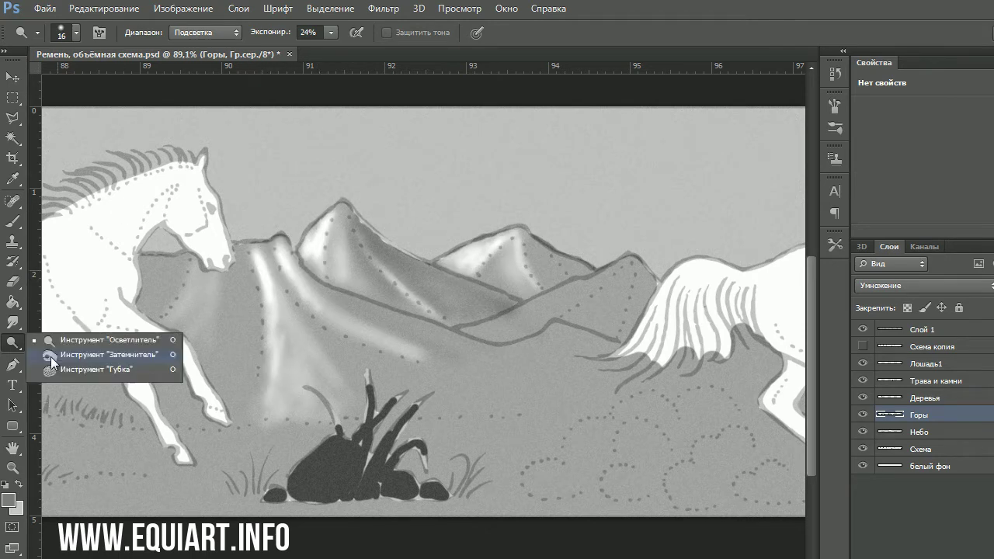
{"action": "left_click", "coordinate": [78, 350]}
{"action": "left_click_drag", "start_coordinate": [350, 256], "coordinate": [295, 357]}
{"action": "mouse_move", "coordinate": [521, 233]}
{"action": "left_mouse_down"}
{"action": "mouse_move", "coordinate": [590, 272]}
{"action": "mouse_move", "coordinate": [652, 284]}
{"action": "mouse_move", "coordinate": [464, 334]}
{"action": "mouse_move", "coordinate": [626, 269]}
{"action": "left_mouse_up"}
{"action": "key", "text": "shift+o"}
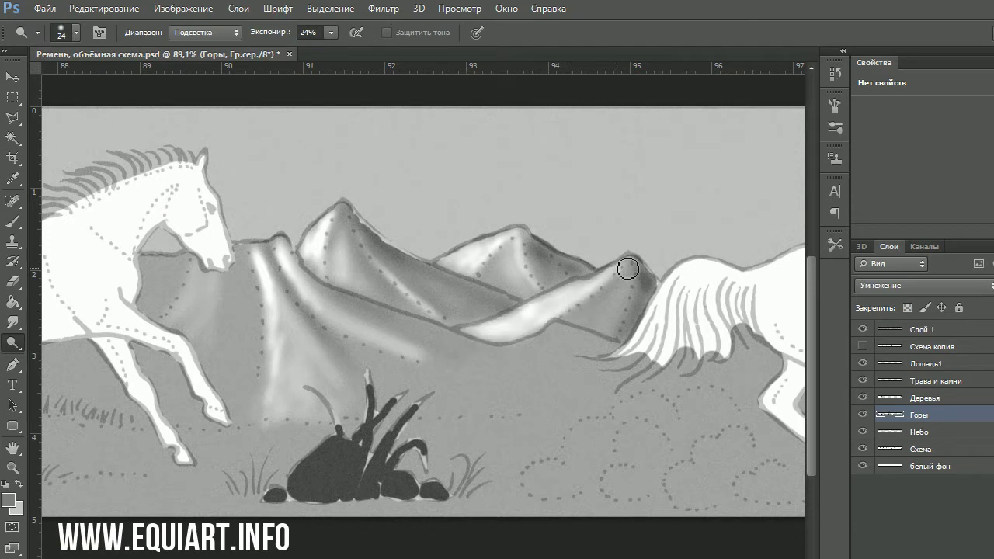
{"action": "mouse_move", "coordinate": [186, 266]}
{"action": "left_mouse_down"}
{"action": "mouse_move", "coordinate": [200, 273]}
{"action": "mouse_move", "coordinate": [151, 262]}
{"action": "left_mouse_up"}
Undo the last stroke and lighten the hills on both sides of the left bushes
{"action": "scroll", "coordinate": [472, 317], "scroll_direction": "right", "scroll_amount": 5}
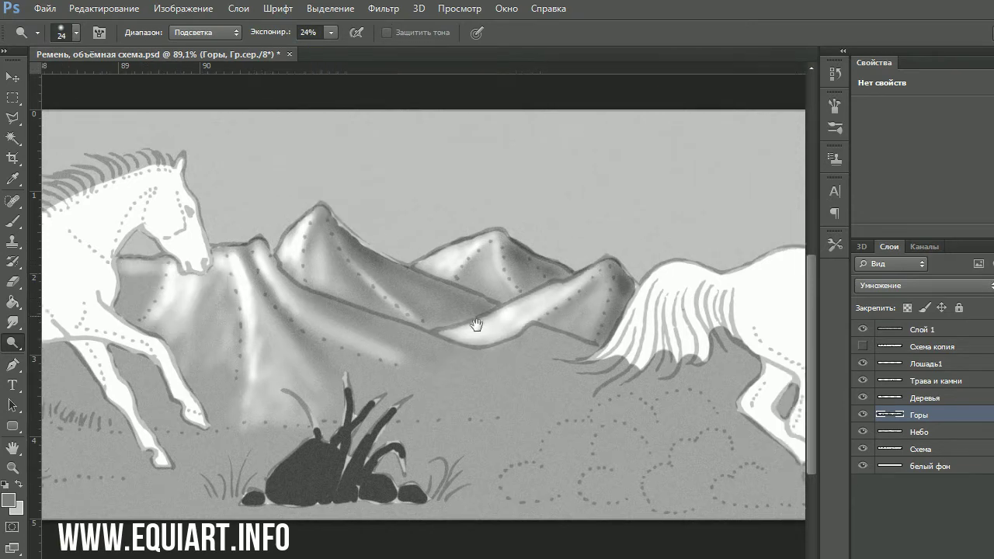
{"action": "key", "text": "ctrl+z"}
{"action": "scroll", "coordinate": [324, 361], "scroll_direction": "right", "scroll_amount": 5}
{"action": "scroll", "coordinate": [324, 361], "scroll_direction": "right", "scroll_amount": 5}
{"action": "mouse_move", "coordinate": [240, 290]}
{"action": "left_mouse_down"}
{"action": "mouse_move", "coordinate": [284, 293]}
{"action": "mouse_move", "coordinate": [292, 320]}
{"action": "left_mouse_up"}
{"action": "mouse_move", "coordinate": [506, 295]}
{"action": "left_mouse_down"}
{"action": "mouse_move", "coordinate": [525, 310]}
{"action": "mouse_move", "coordinate": [525, 292]}
{"action": "left_mouse_up"}
{"action": "left_click_drag", "start_coordinate": [276, 305], "coordinate": [202, 327]}
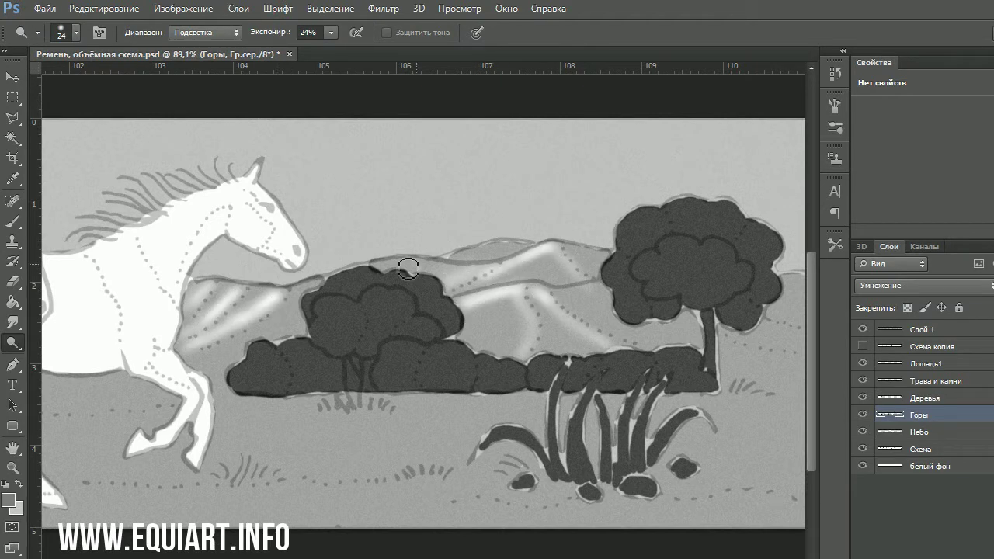
Darken the hill behind the right bushes and brighten the ridge above it
{"action": "key", "text": "shift+o"}
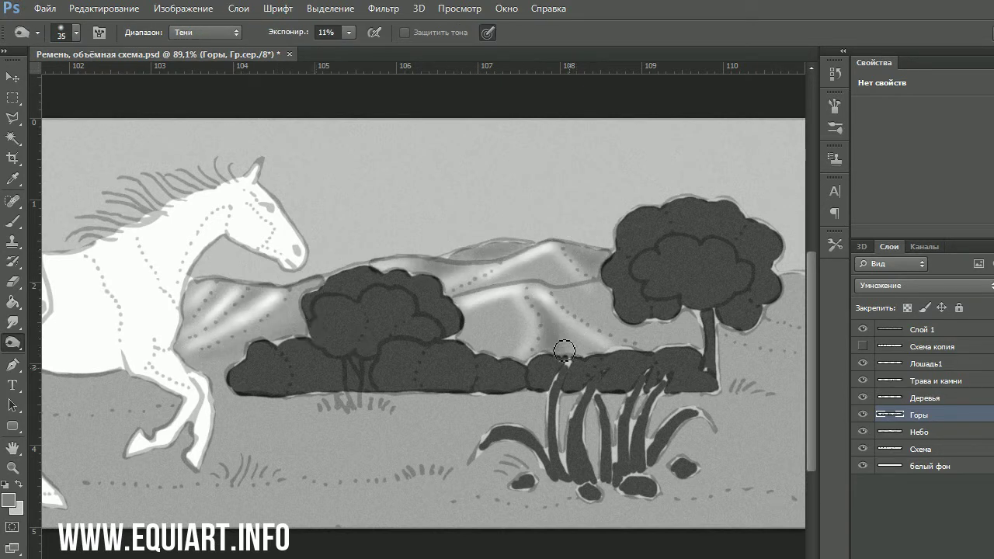
{"action": "mouse_move", "coordinate": [564, 350]}
{"action": "left_mouse_down"}
{"action": "mouse_move", "coordinate": [652, 342]}
{"action": "mouse_move", "coordinate": [598, 299]}
{"action": "left_mouse_up"}
{"action": "key", "text": "shift+o"}
{"action": "left_click_drag", "start_coordinate": [535, 260], "coordinate": [404, 264]}
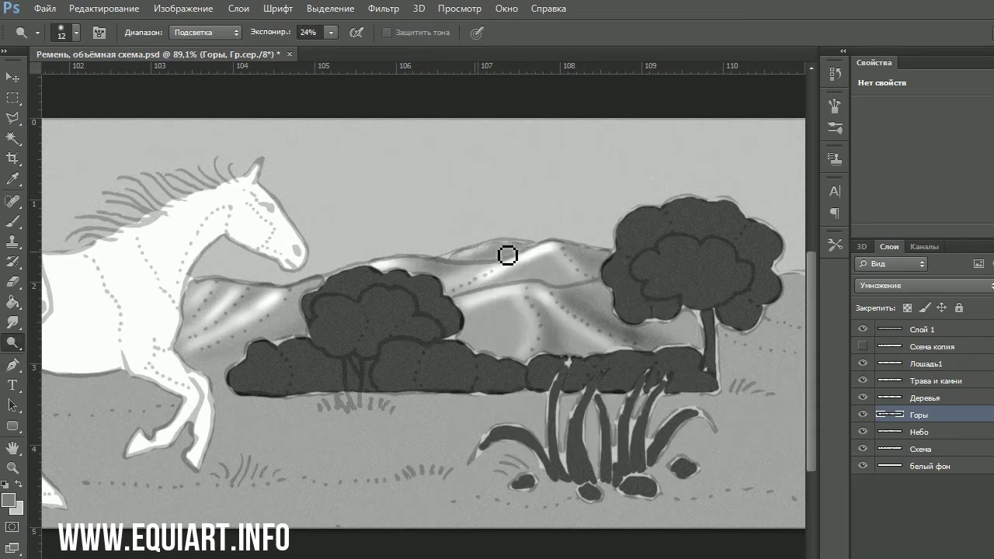
{"action": "left_click_drag", "start_coordinate": [507, 255], "coordinate": [419, 257]}
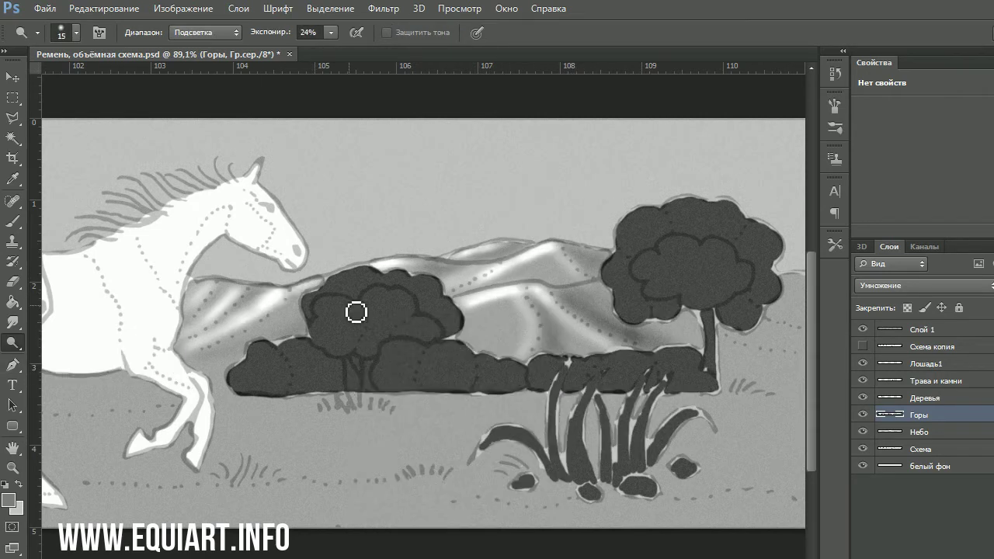
{"action": "key", "text": "alt+bracketright"}
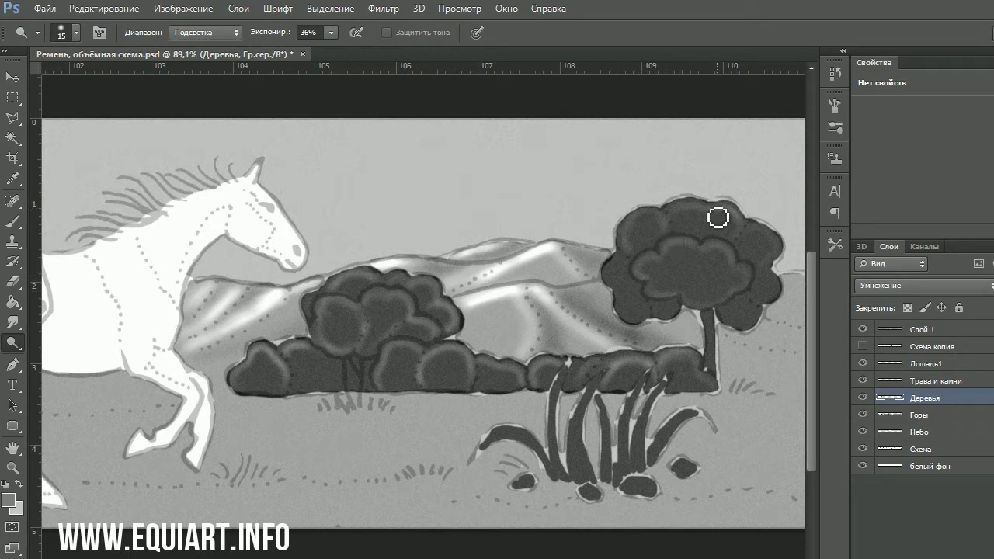
Burn the white horse's legs with exposure raised to 74%
{"action": "key", "text": "shift+o"}
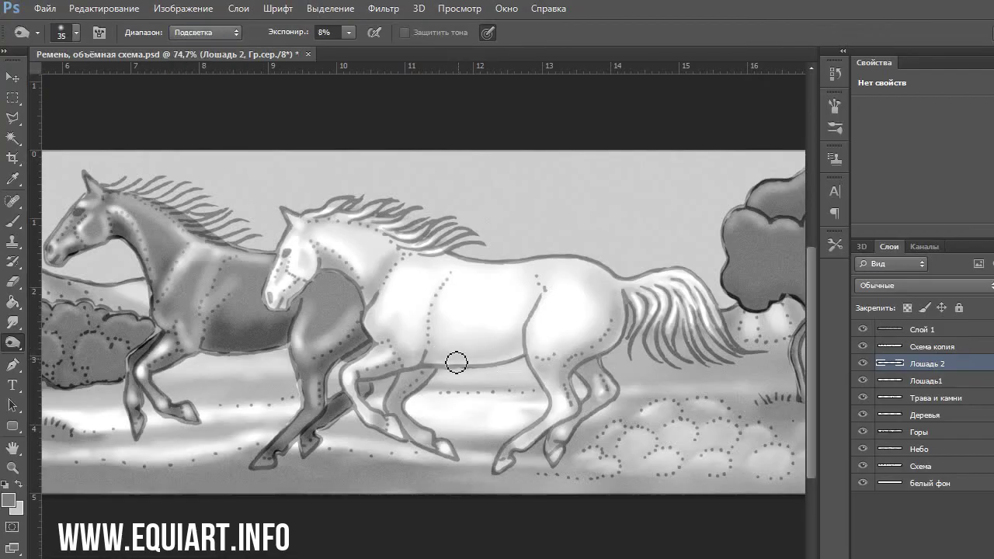
{"action": "key", "text": "7"}
{"action": "key", "text": "4"}
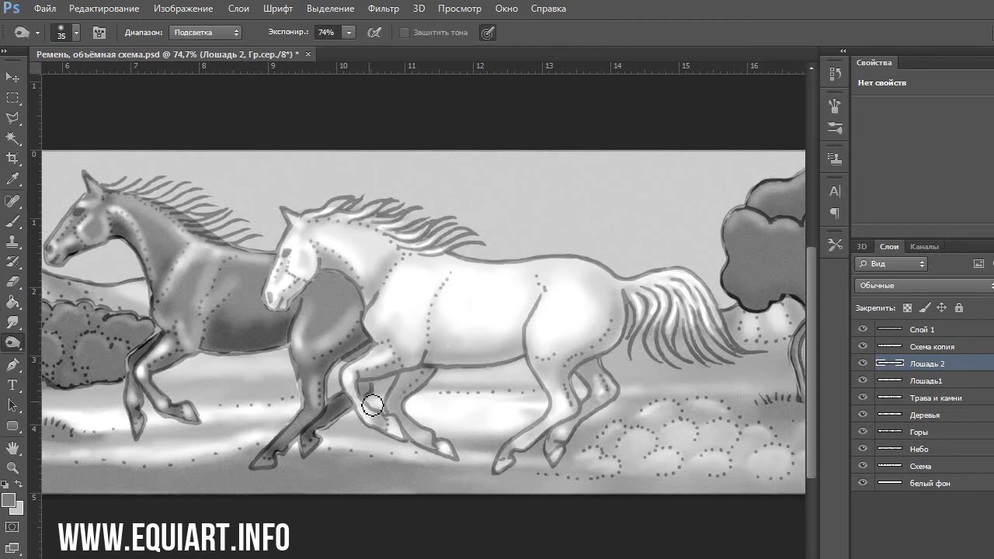
{"action": "left_click_drag", "start_coordinate": [372, 405], "coordinate": [471, 329]}
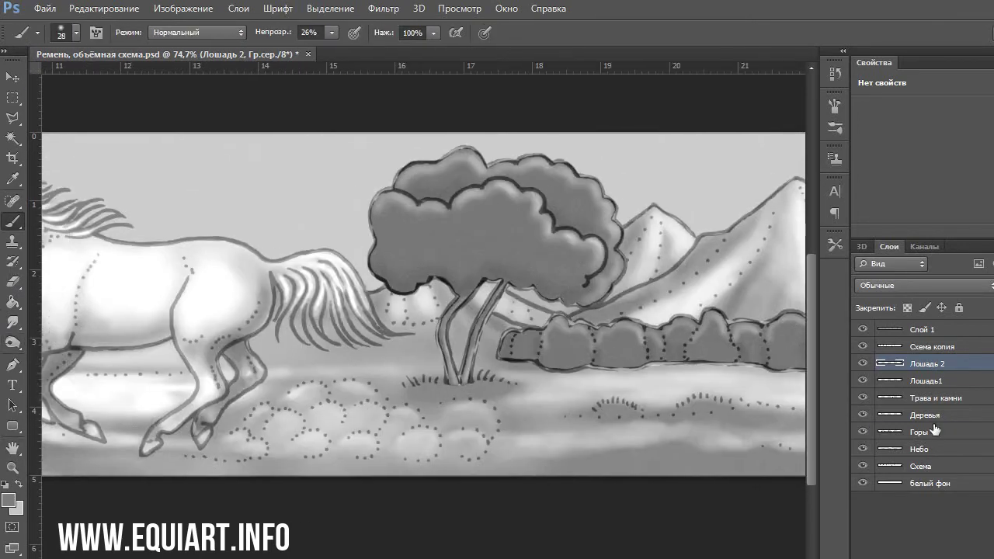
On the Горы layer, dodge the bushes and grass along the bottom of the banner
{"action": "left_click", "coordinate": [933, 432]}
{"action": "left_click", "coordinate": [198, 32]}
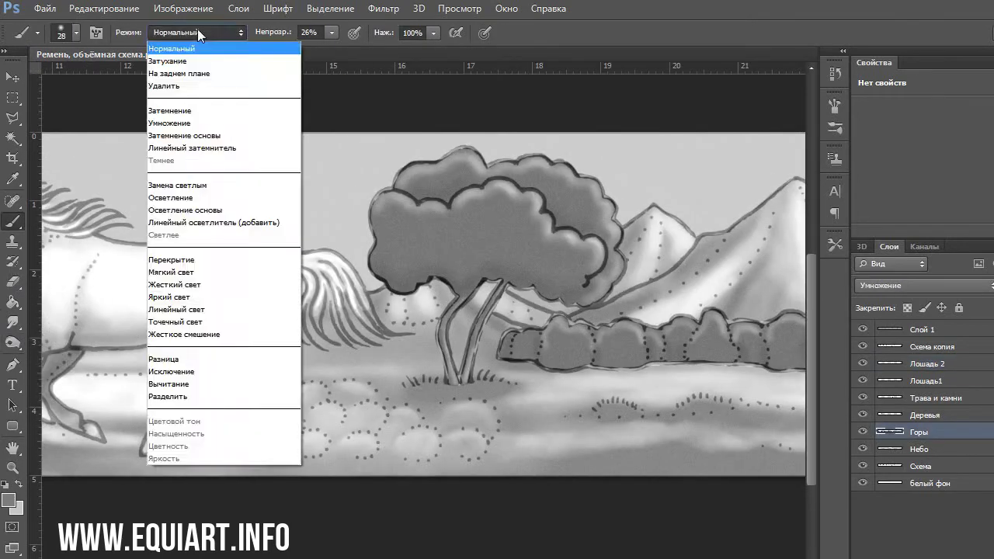
{"action": "key", "text": "o"}
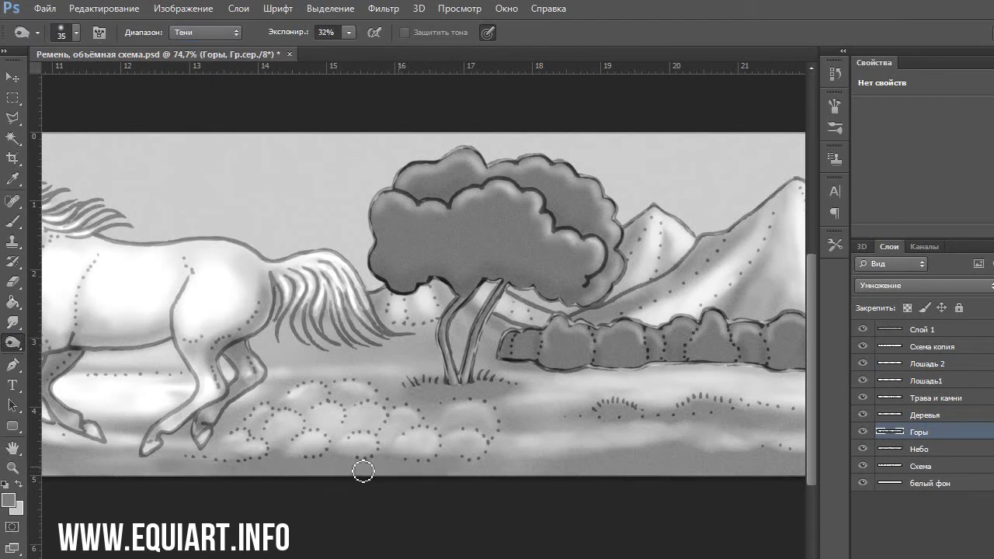
{"action": "key", "text": "shift+o"}
{"action": "mouse_move", "coordinate": [362, 415]}
{"action": "left_mouse_down"}
{"action": "mouse_move", "coordinate": [293, 422]}
{"action": "mouse_move", "coordinate": [344, 412]}
{"action": "left_mouse_up"}
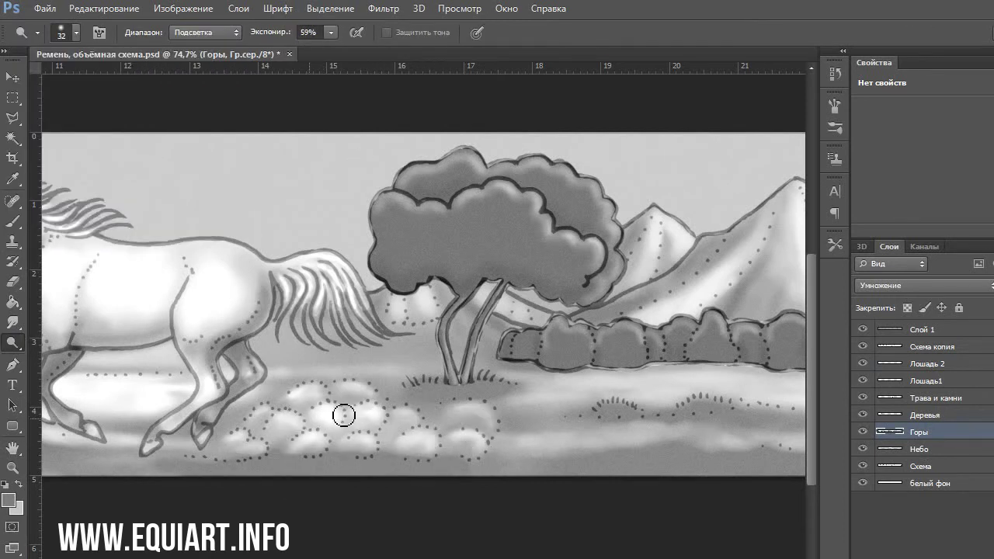
{"action": "left_click", "coordinate": [330, 32]}
{"action": "left_click_drag", "start_coordinate": [233, 419], "coordinate": [466, 420]}
{"action": "left_click_drag", "start_coordinate": [178, 435], "coordinate": [482, 435]}
{"action": "left_click_drag", "start_coordinate": [248, 450], "coordinate": [411, 458]}
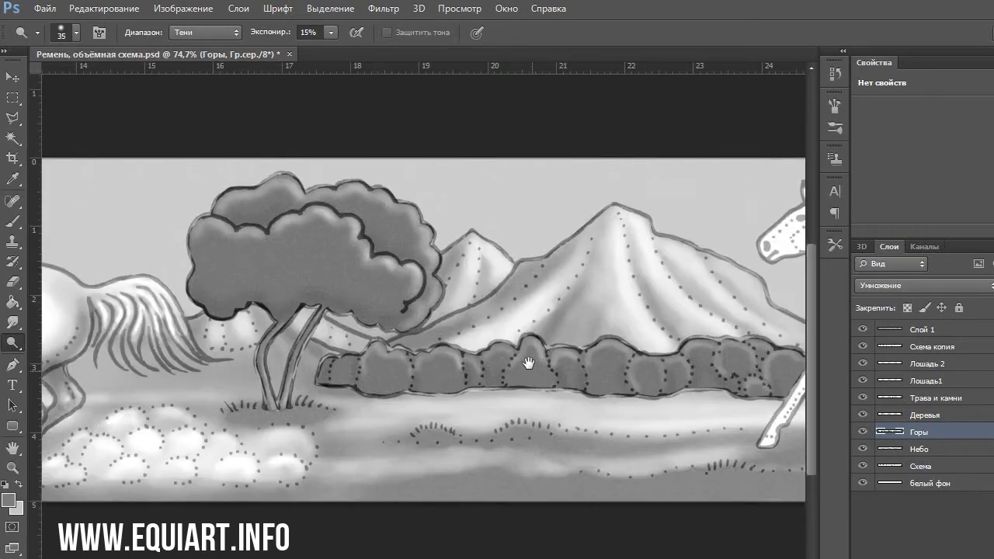
Set Burn exposure to 64%, reselect the Горы layer, and return to Dodge
{"action": "key", "text": "shift+o"}
{"action": "key", "text": "6"}
{"action": "key", "text": "4"}
{"action": "left_click", "coordinate": [915, 415]}
{"action": "scroll", "coordinate": [423, 330], "scroll_direction": "right", "scroll_amount": 3}
{"action": "left_click", "coordinate": [918, 432]}
{"action": "scroll", "coordinate": [299, 406], "scroll_direction": "down", "scroll_amount": 1}
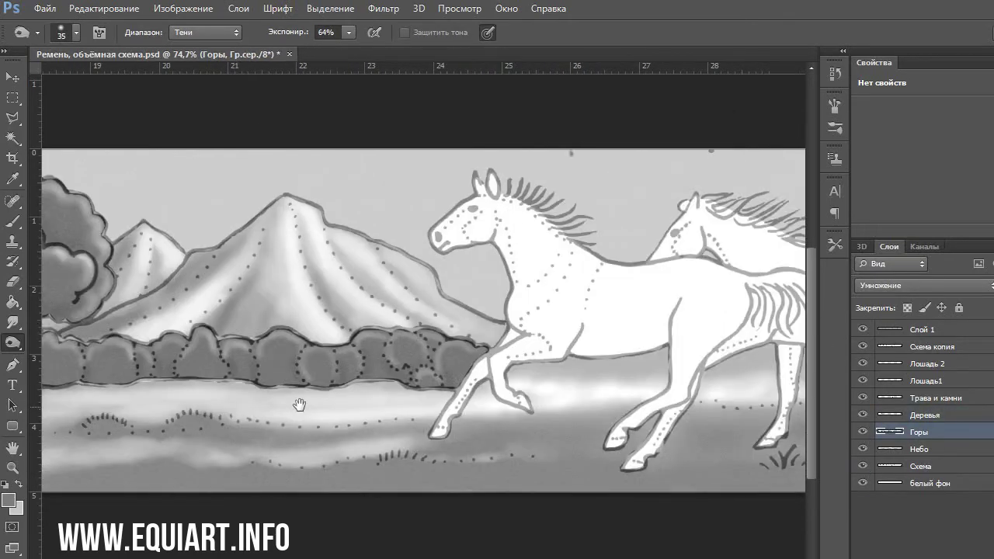
{"action": "key", "text": "shift+o"}
{"action": "scroll", "coordinate": [300, 406], "scroll_direction": "right", "scroll_amount": 3}
{"action": "scroll", "coordinate": [330, 439], "scroll_direction": "right", "scroll_amount": 4}
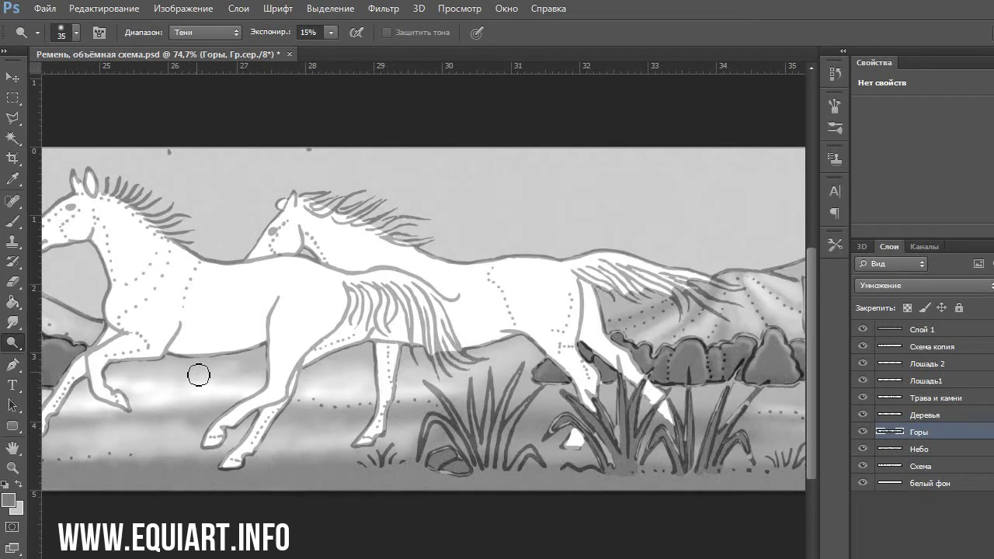
{"action": "scroll", "coordinate": [195, 377], "scroll_direction": "left", "scroll_amount": 3}
Dodge the mountain behind the horses in Midtones at 31% exposure
{"action": "key", "text": "alt+shift+h"}
{"action": "left_click_drag", "start_coordinate": [539, 354], "coordinate": [271, 353]}
{"action": "key", "text": "alt+shift+m"}
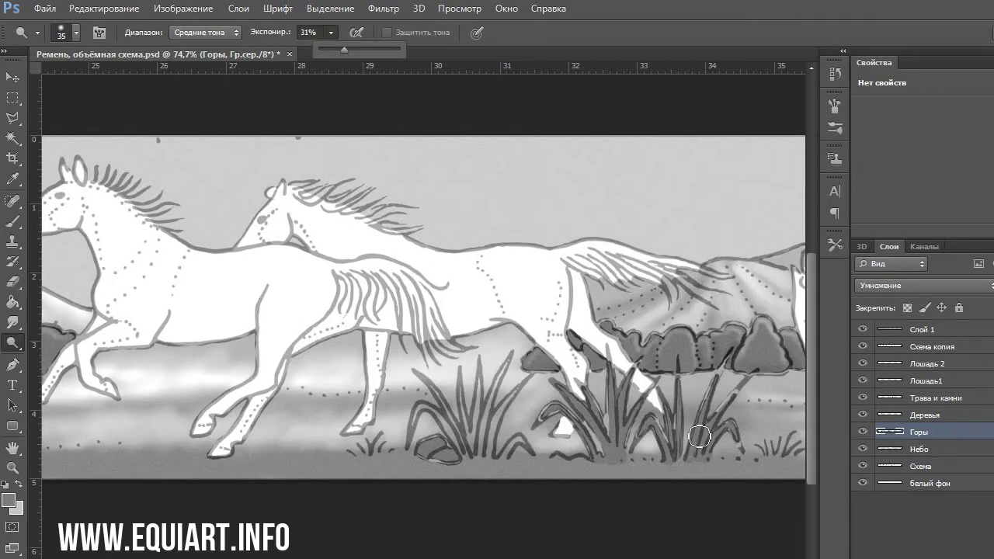
{"action": "left_click_drag", "start_coordinate": [331, 32], "coordinate": [344, 35]}
{"action": "scroll", "coordinate": [543, 428], "scroll_direction": "right", "scroll_amount": 4}
{"action": "left_click_drag", "start_coordinate": [481, 276], "coordinate": [422, 284]}
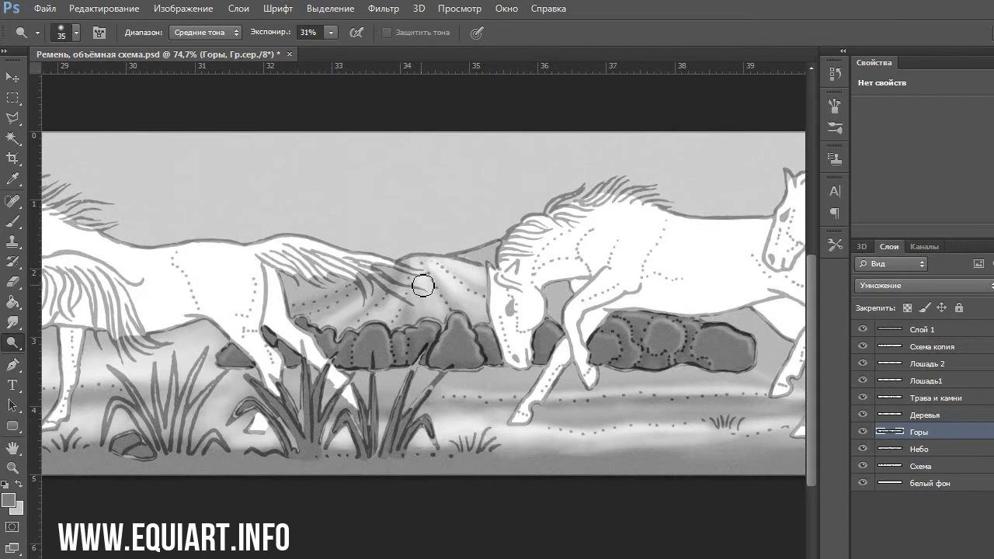
Pan to the right side of the banner and set Dodge exposure to 31%
{"action": "scroll", "coordinate": [422, 284], "scroll_direction": "left", "scroll_amount": 5}
{"action": "left_click_drag", "start_coordinate": [461, 397], "coordinate": [570, 397]}
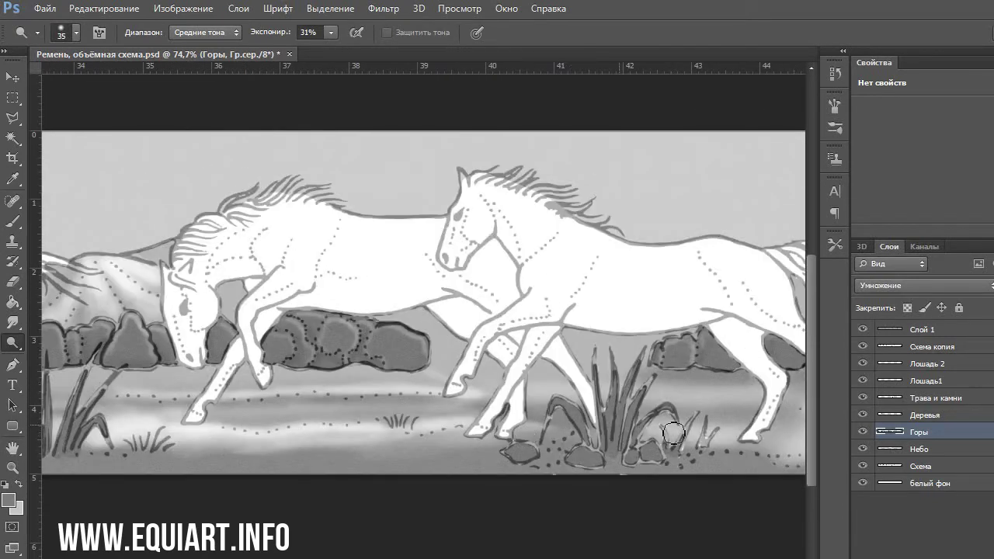
{"action": "left_click_drag", "start_coordinate": [800, 455], "coordinate": [507, 448]}
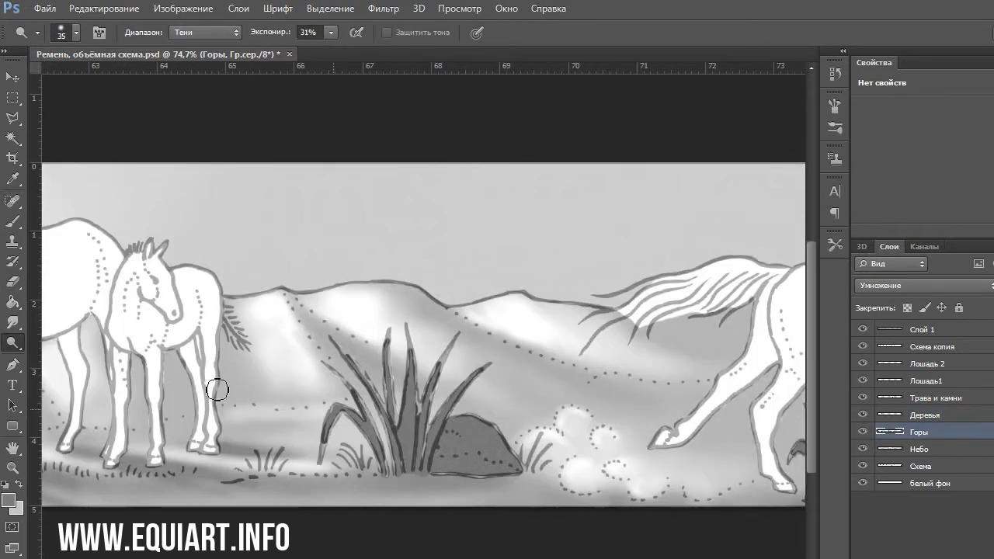
{"action": "left_click", "coordinate": [347, 33]}
{"action": "left_click_drag", "start_coordinate": [346, 35], "coordinate": [315, 46]}
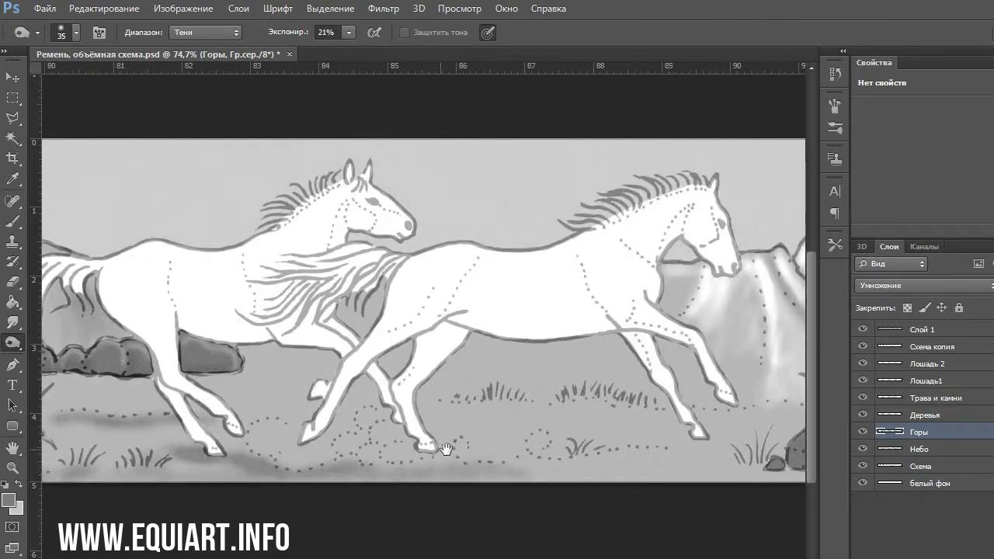
{"action": "key", "text": "3"}
{"action": "key", "text": "1"}
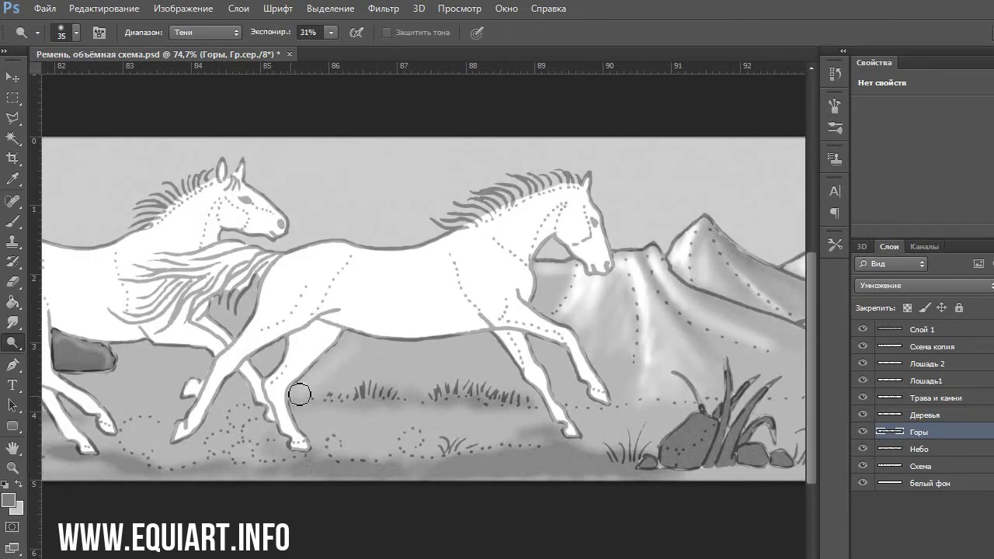
Lighten the grass, background and ground behind the horses, then shrink the brush to 14 px
{"action": "mouse_move", "coordinate": [295, 381]}
{"action": "left_mouse_down"}
{"action": "mouse_move", "coordinate": [508, 381]}
{"action": "mouse_move", "coordinate": [617, 344]}
{"action": "left_mouse_up"}
{"action": "left_click_drag", "start_coordinate": [590, 388], "coordinate": [444, 448]}
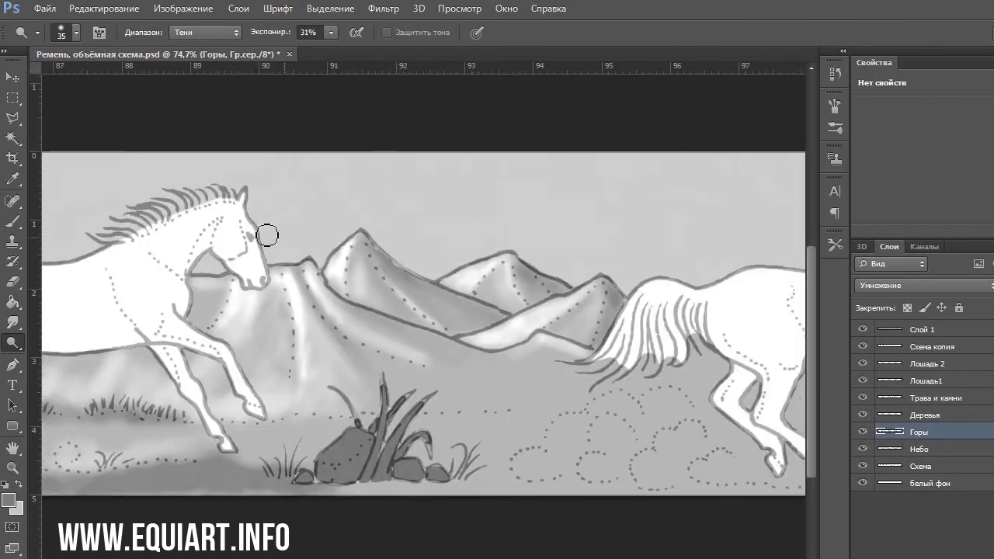
{"action": "mouse_move", "coordinate": [357, 373]}
{"action": "left_mouse_down"}
{"action": "mouse_move", "coordinate": [678, 413]}
{"action": "mouse_move", "coordinate": [683, 448]}
{"action": "mouse_move", "coordinate": [590, 424]}
{"action": "left_mouse_up"}
{"action": "right_click", "coordinate": [590, 424]}
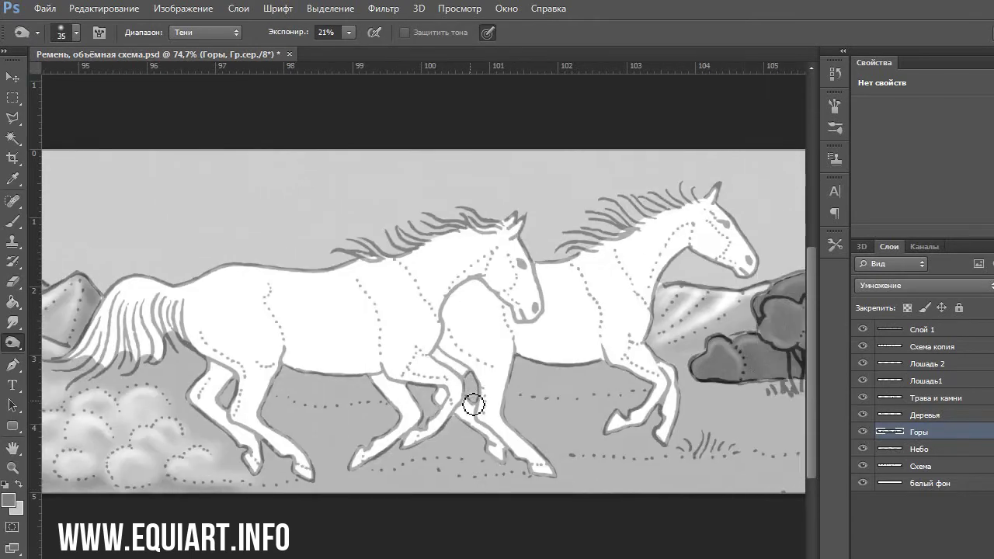
Darken, then lighten, the ground band beneath the horses near the grass
{"action": "left_click_drag", "start_coordinate": [387, 480], "coordinate": [566, 466]}
{"action": "right_click", "coordinate": [517, 383]}
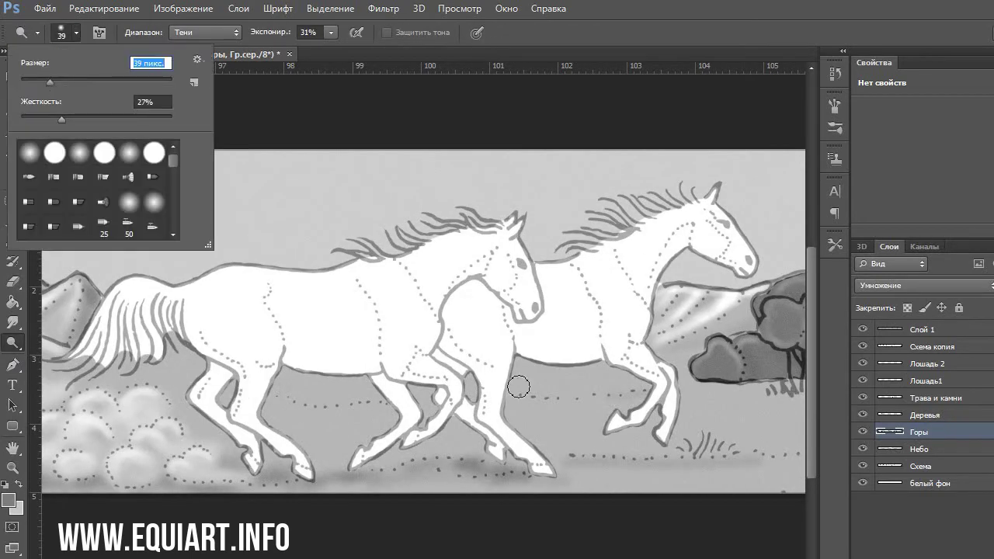
{"action": "left_click_drag", "start_coordinate": [517, 383], "coordinate": [413, 392]}
{"action": "left_click_drag", "start_coordinate": [302, 444], "coordinate": [766, 443]}
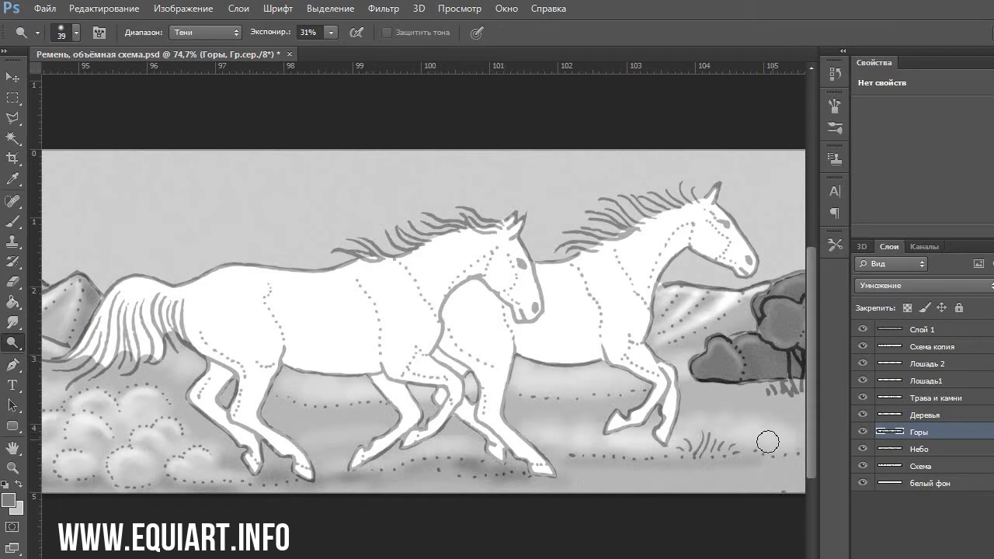
{"action": "mouse_move", "coordinate": [442, 420]}
{"action": "left_mouse_down"}
{"action": "mouse_move", "coordinate": [466, 443]}
{"action": "mouse_move", "coordinate": [668, 384]}
{"action": "mouse_move", "coordinate": [328, 328]}
{"action": "mouse_move", "coordinate": [352, 382]}
{"action": "left_mouse_up"}
Paint grey shading over the front horse's neck, back and belly on Лошадь 3
{"action": "key", "text": "shift+o"}
{"action": "mouse_move", "coordinate": [256, 466]}
{"action": "left_mouse_down"}
{"action": "mouse_move", "coordinate": [750, 483]}
{"action": "mouse_move", "coordinate": [156, 477]}
{"action": "mouse_move", "coordinate": [240, 469]}
{"action": "left_mouse_up"}
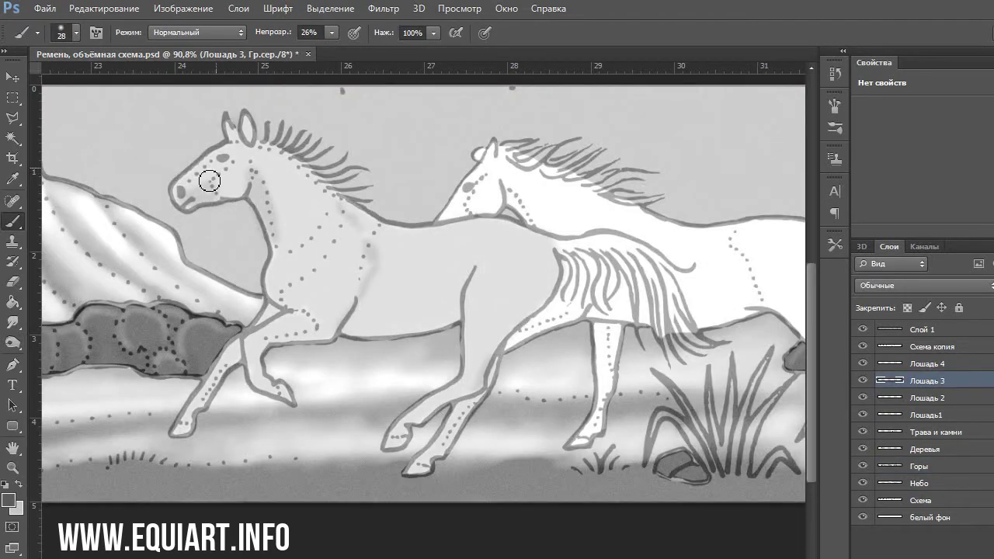
{"action": "mouse_move", "coordinate": [358, 254]}
{"action": "left_mouse_down"}
{"action": "mouse_move", "coordinate": [295, 277]}
{"action": "mouse_move", "coordinate": [357, 326]}
{"action": "mouse_move", "coordinate": [488, 350]}
{"action": "mouse_move", "coordinate": [461, 419]}
{"action": "mouse_move", "coordinate": [247, 125]}
{"action": "left_mouse_up"}
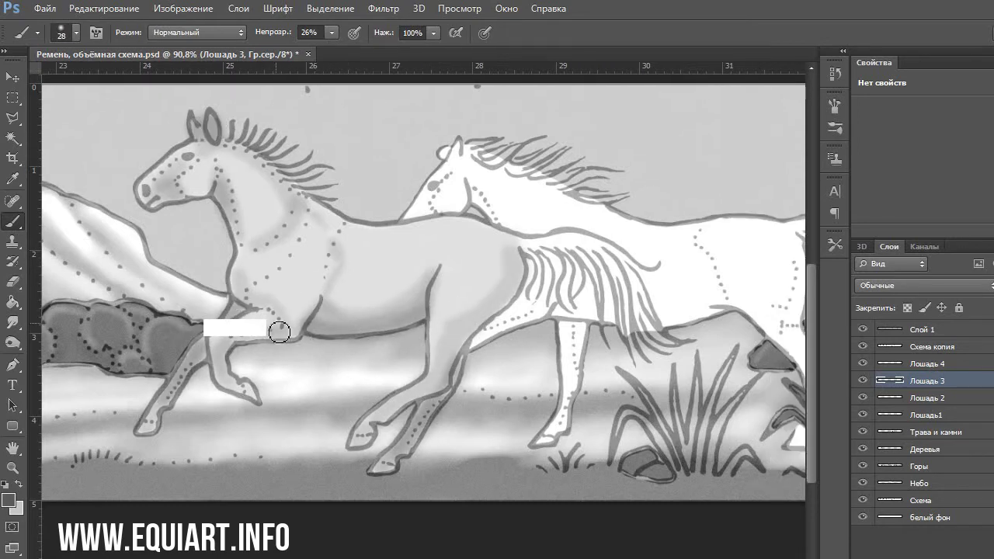
{"action": "left_click_drag", "start_coordinate": [590, 241], "coordinate": [384, 299]}
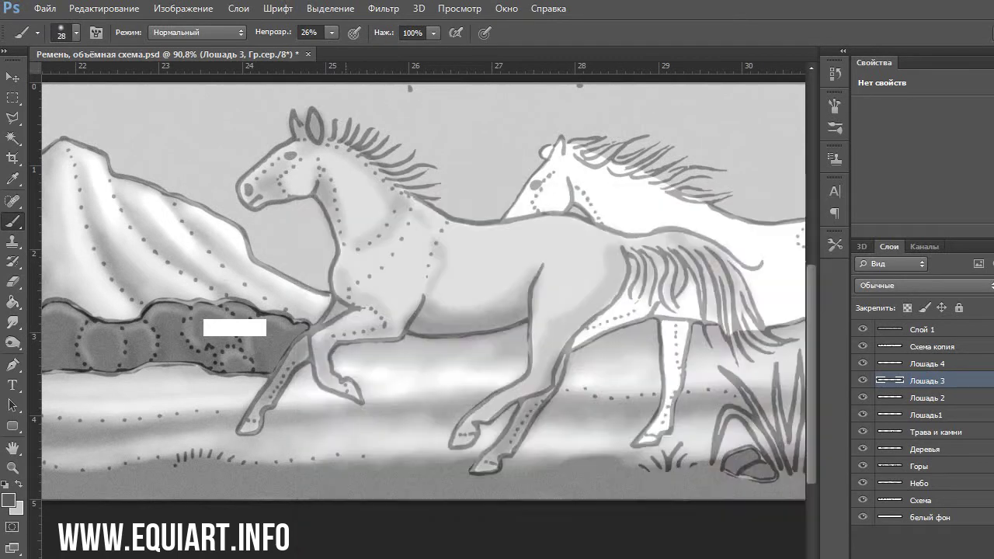
Dodge the front horse's body and neck, then darken its mane and tail
{"action": "key", "text": "o"}
{"action": "mouse_move", "coordinate": [470, 267]}
{"action": "left_mouse_down"}
{"action": "mouse_move", "coordinate": [570, 231]}
{"action": "mouse_move", "coordinate": [471, 260]}
{"action": "mouse_move", "coordinate": [355, 191]}
{"action": "left_mouse_up"}
{"action": "key", "text": "shift+o"}
{"action": "left_click", "coordinate": [75, 32]}
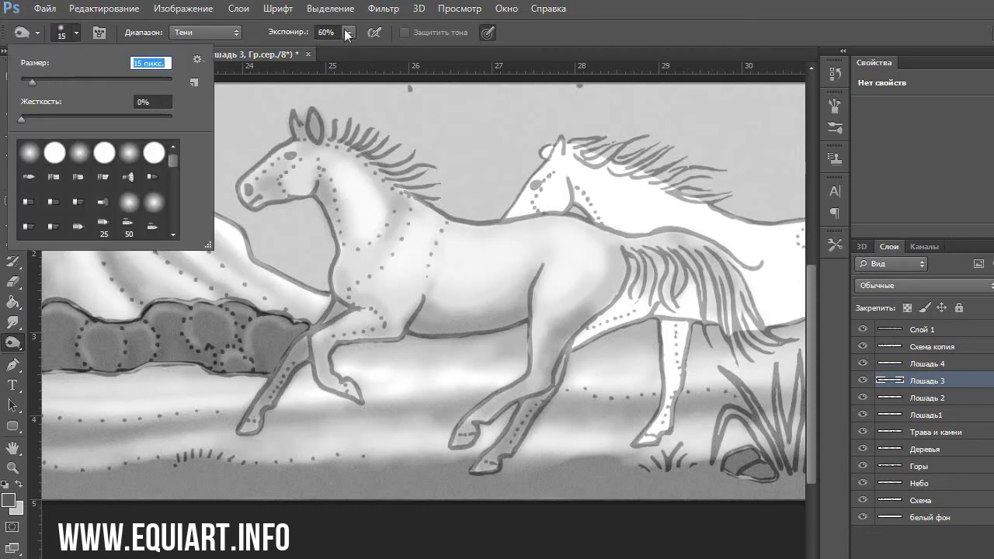
{"action": "key", "text": "b"}
{"action": "mouse_move", "coordinate": [330, 130]}
{"action": "left_mouse_down"}
{"action": "mouse_move", "coordinate": [411, 194]}
{"action": "mouse_move", "coordinate": [307, 130]}
{"action": "left_mouse_up"}
{"action": "mouse_move", "coordinate": [636, 233]}
{"action": "left_mouse_down"}
{"action": "mouse_move", "coordinate": [697, 288]}
{"action": "mouse_move", "coordinate": [739, 269]}
{"action": "left_mouse_up"}
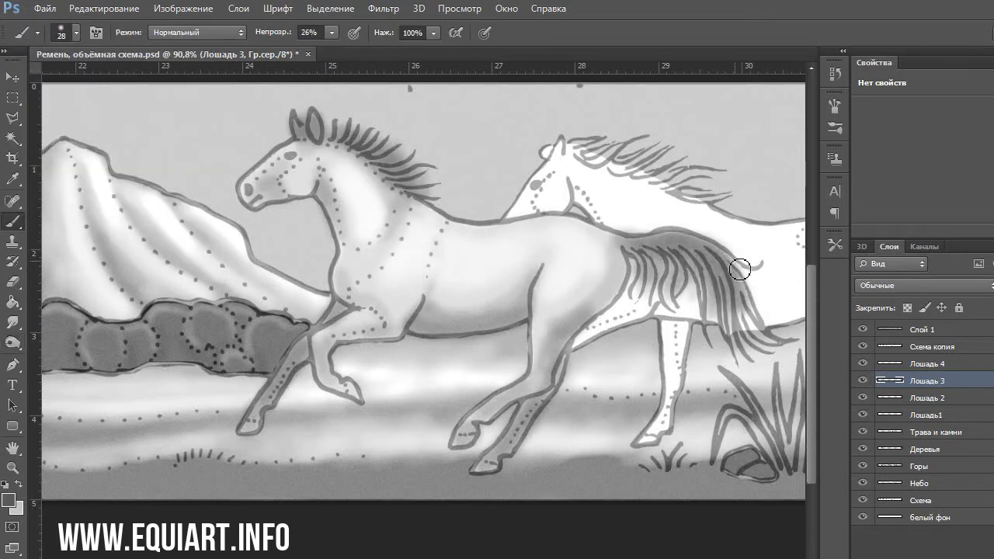
Set the Dodge tonal range and reduce the brush size to 15
{"action": "left_click", "coordinate": [13, 343]}
{"action": "left_click", "coordinate": [204, 33]}
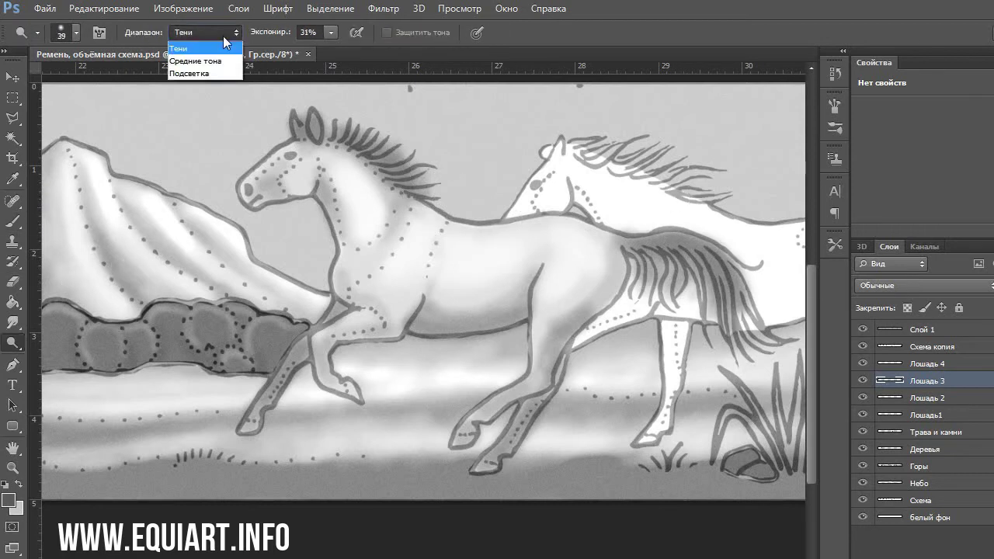
{"action": "left_click", "coordinate": [194, 58]}
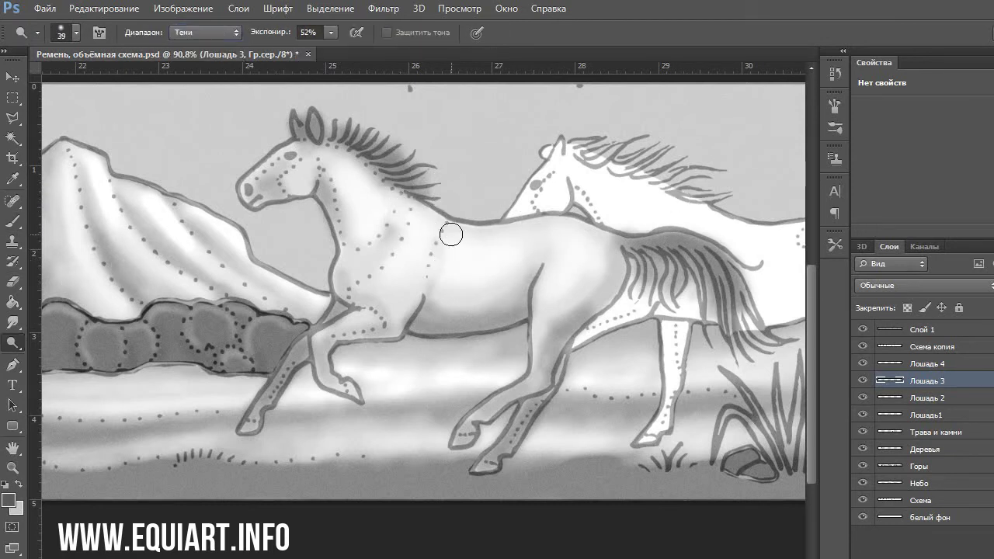
{"action": "right_click", "coordinate": [285, 174]}
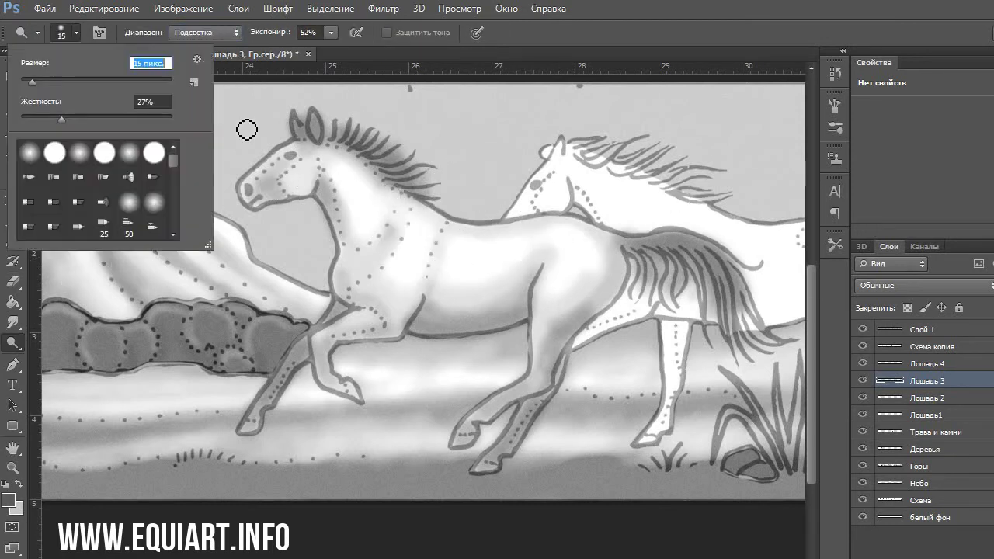
{"action": "type", "text": "15"}
{"action": "key", "text": "Return"}
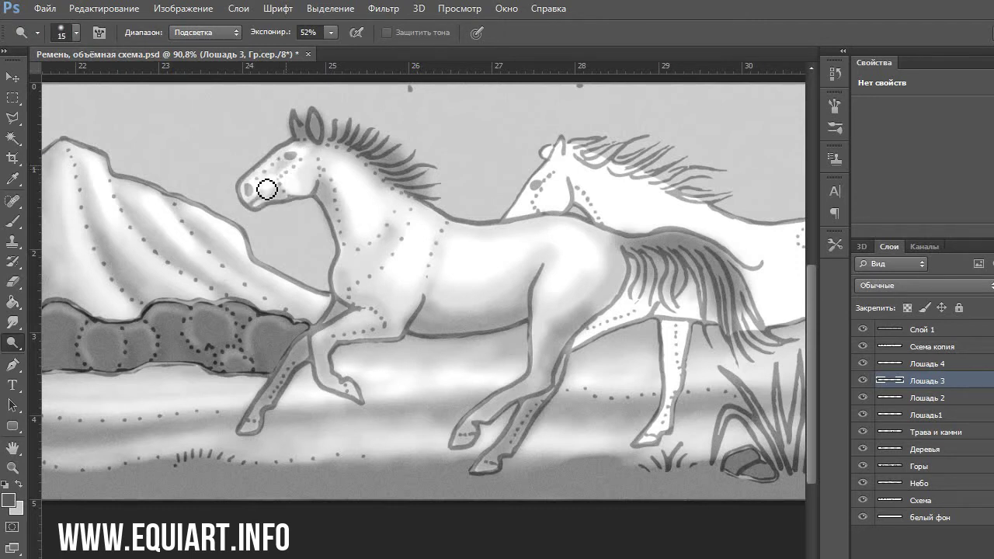
{"action": "key", "text": "e"}
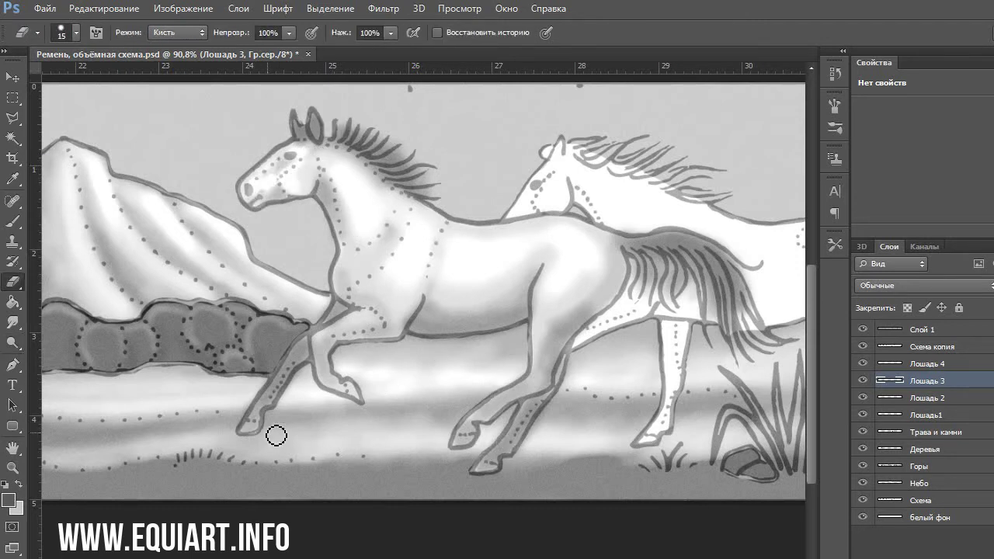
{"action": "left_click", "coordinate": [27, 338]}
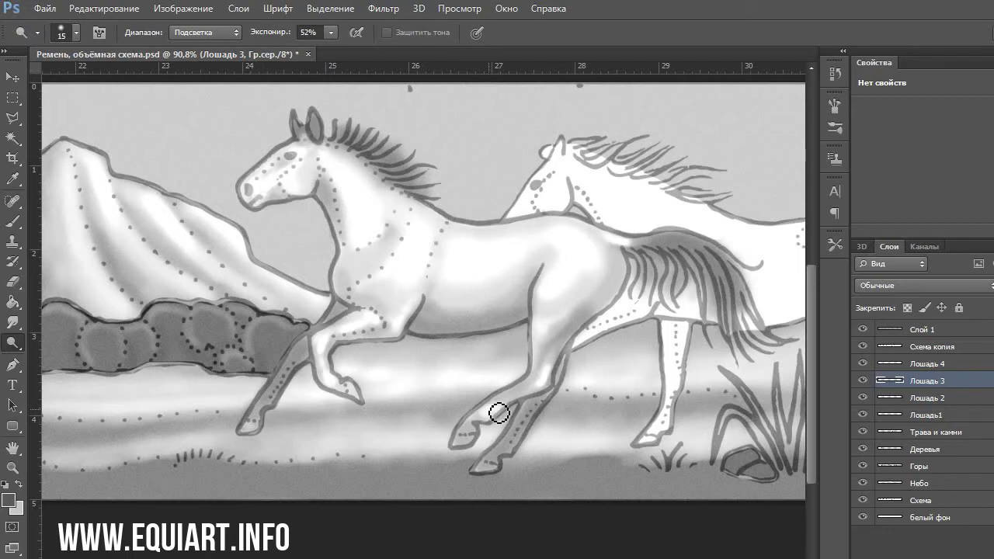
Limit Burn to the Shadows range and pick a new painting colour
{"action": "key", "text": "shift+o"}
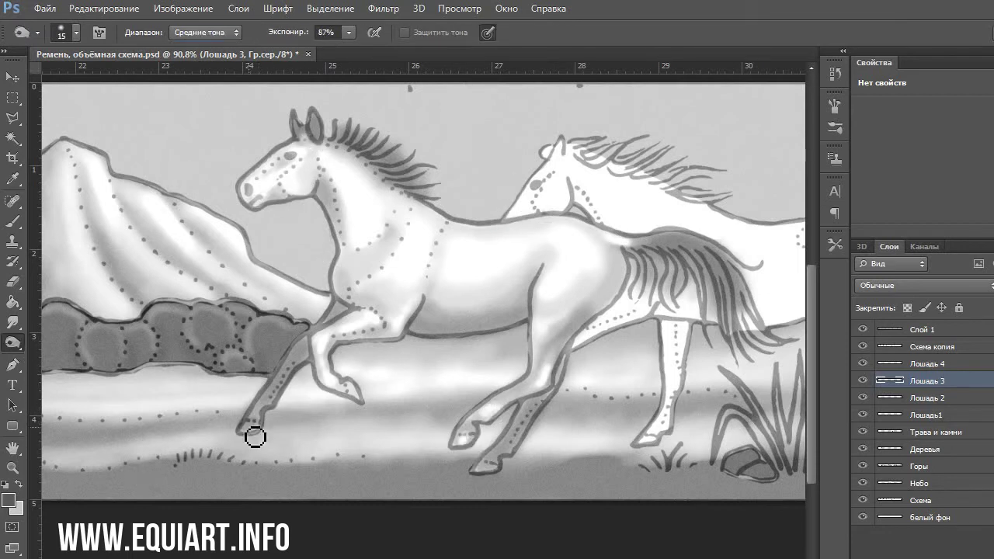
{"action": "left_click", "coordinate": [206, 32]}
{"action": "left_click", "coordinate": [190, 65]}
{"action": "left_click", "coordinate": [205, 32]}
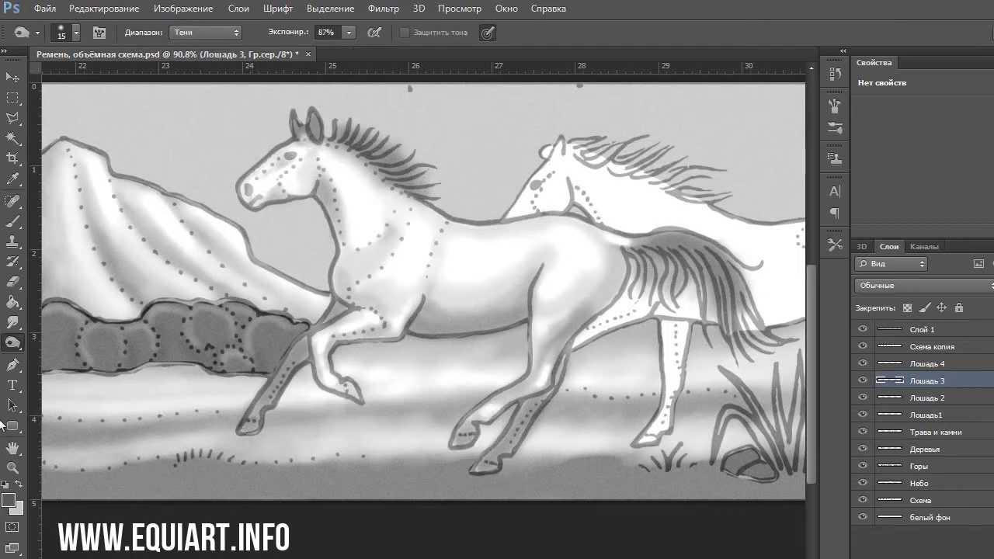
{"action": "key", "text": "b"}
{"action": "left_click", "coordinate": [8, 500]}
{"action": "left_click", "coordinate": [949, 124]}
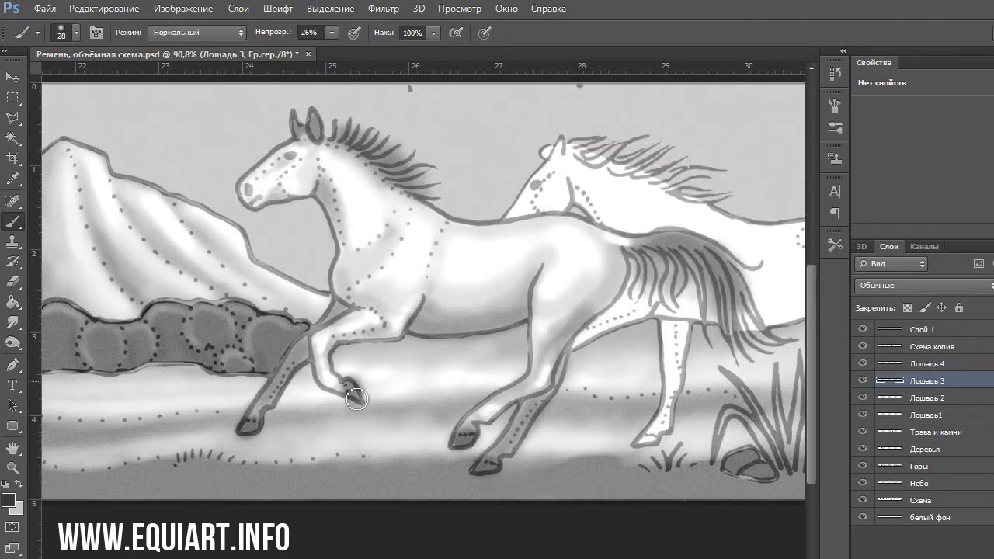
Burn the front horse's mane, tail and hooves darker
{"action": "key", "text": "e"}
{"action": "key", "text": "o"}
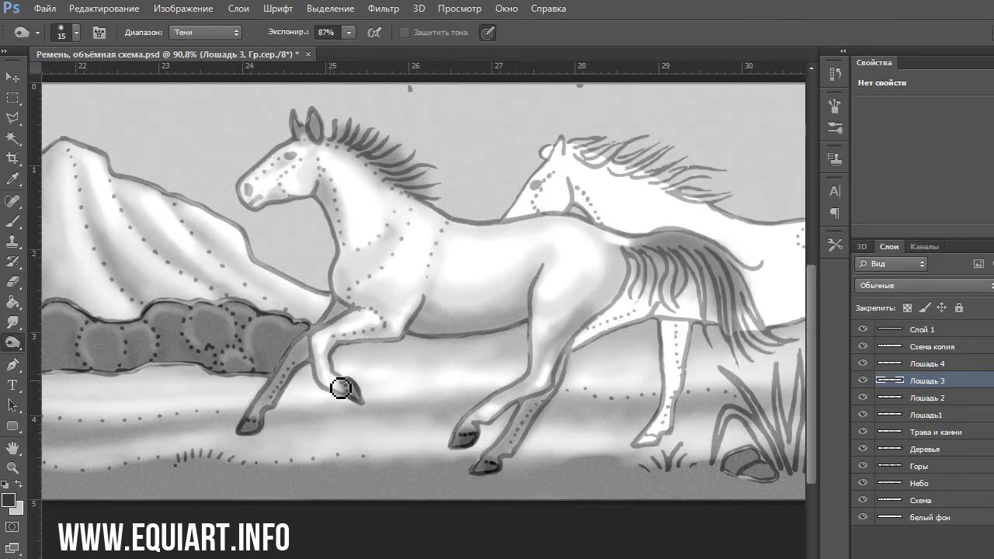
{"action": "mouse_move", "coordinate": [334, 132]}
{"action": "left_mouse_down"}
{"action": "mouse_move", "coordinate": [419, 194]}
{"action": "mouse_move", "coordinate": [435, 194]}
{"action": "left_mouse_up"}
{"action": "left_click_drag", "start_coordinate": [644, 257], "coordinate": [736, 276]}
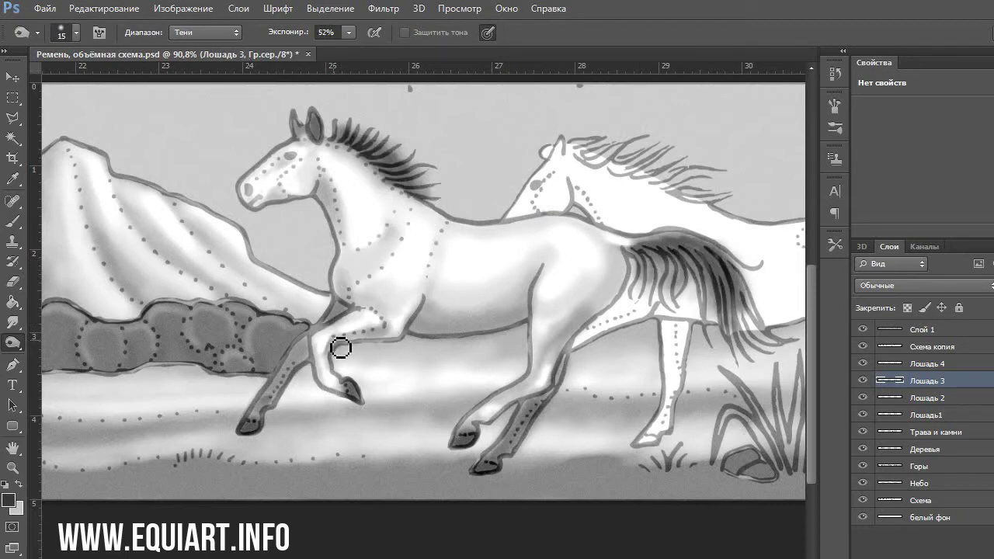
Activate layer Лошадь 4 and start painting the rear horse's hoof, body and tail grey
{"action": "left_click_drag", "start_coordinate": [349, 87], "coordinate": [126, 102]}
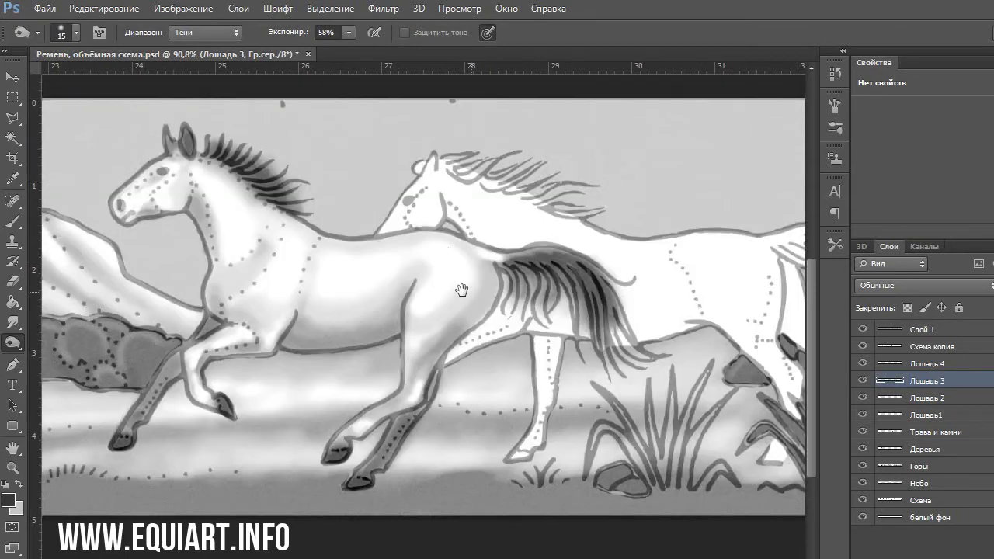
{"action": "key", "text": "alt+bracketright"}
{"action": "key", "text": "b"}
{"action": "mouse_move", "coordinate": [439, 443]}
{"action": "left_mouse_down"}
{"action": "mouse_move", "coordinate": [694, 395]}
{"action": "mouse_move", "coordinate": [690, 235]}
{"action": "mouse_move", "coordinate": [761, 248]}
{"action": "left_mouse_up"}
{"action": "left_click_drag", "start_coordinate": [590, 295], "coordinate": [373, 326]}
Brush grey shading over the rear horse's back, belly, legs, chest, head and neck
{"action": "left_click_drag", "start_coordinate": [363, 195], "coordinate": [497, 237]}
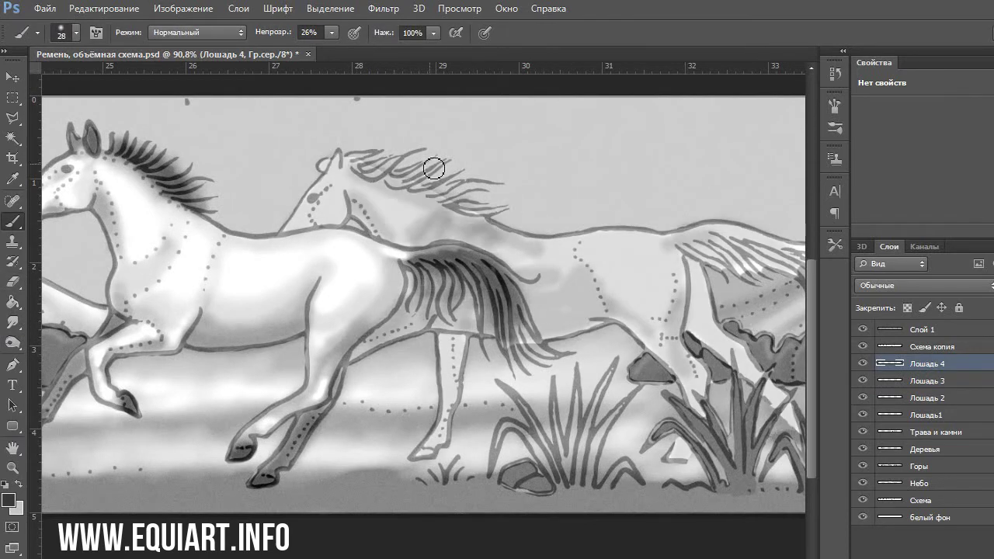
{"action": "left_click_drag", "start_coordinate": [614, 256], "coordinate": [544, 334]}
{"action": "left_click_drag", "start_coordinate": [450, 326], "coordinate": [629, 342]}
{"action": "mouse_move", "coordinate": [673, 277]}
{"action": "left_mouse_down"}
{"action": "mouse_move", "coordinate": [695, 262]}
{"action": "mouse_move", "coordinate": [730, 388]}
{"action": "left_mouse_up"}
{"action": "left_click_drag", "start_coordinate": [447, 334], "coordinate": [439, 435]}
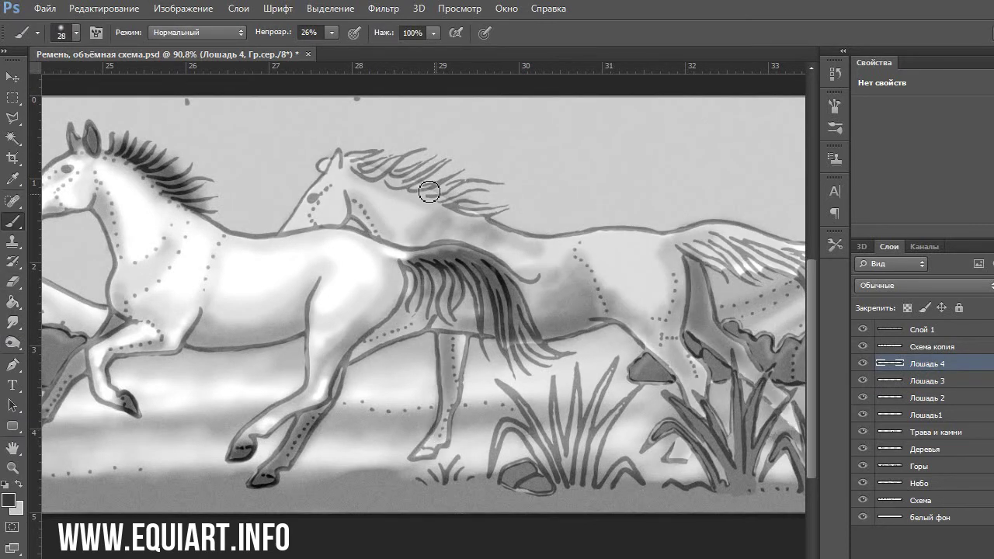
{"action": "left_click_drag", "start_coordinate": [327, 171], "coordinate": [458, 249]}
{"action": "left_click_drag", "start_coordinate": [358, 179], "coordinate": [459, 248]}
{"action": "left_click_drag", "start_coordinate": [403, 187], "coordinate": [606, 303]}
{"action": "mouse_move", "coordinate": [676, 342]}
{"action": "left_mouse_down"}
{"action": "mouse_move", "coordinate": [581, 271]}
{"action": "mouse_move", "coordinate": [404, 342]}
{"action": "mouse_move", "coordinate": [646, 333]}
{"action": "mouse_move", "coordinate": [373, 182]}
{"action": "mouse_move", "coordinate": [781, 262]}
{"action": "left_mouse_up"}
{"action": "scroll", "coordinate": [781, 263], "scroll_direction": "right", "scroll_amount": 3}
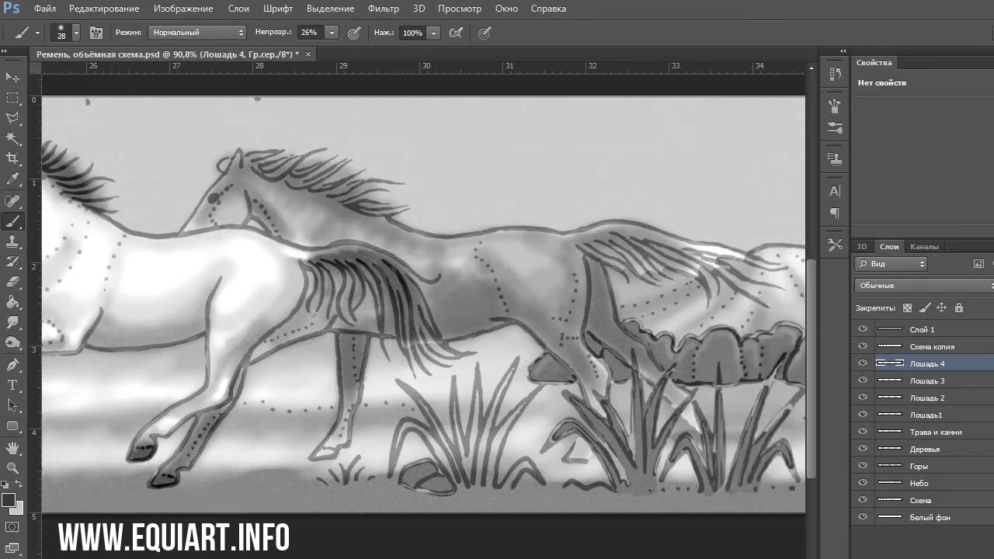
Dodge the rear horse's hind leg, then burn its tail and mane with a larger brush
{"action": "left_click", "coordinate": [14, 342]}
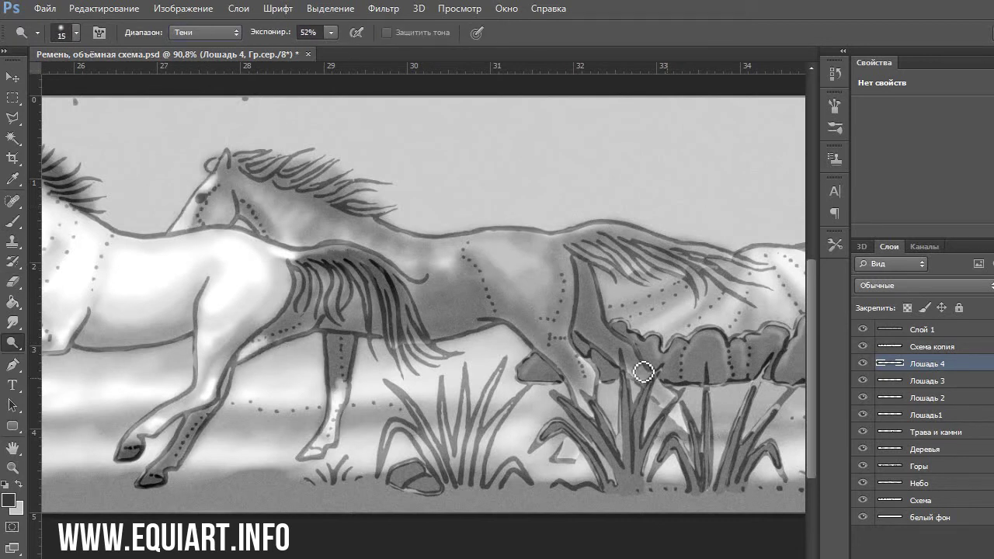
{"action": "mouse_move", "coordinate": [643, 373]}
{"action": "left_mouse_down"}
{"action": "mouse_move", "coordinate": [637, 355]}
{"action": "mouse_move", "coordinate": [662, 359]}
{"action": "left_mouse_up"}
{"action": "key", "text": "shift+o"}
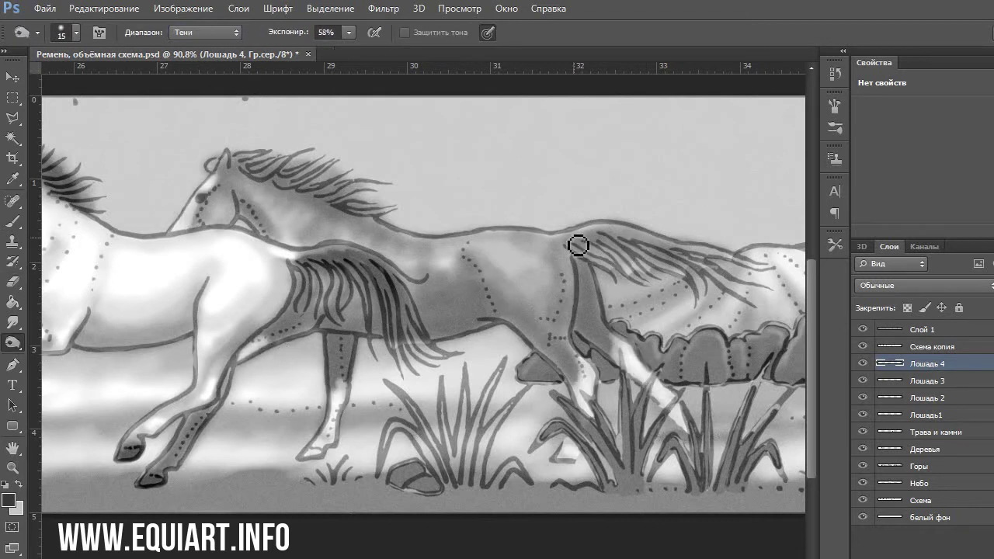
{"action": "left_click_drag", "start_coordinate": [579, 238], "coordinate": [668, 252]}
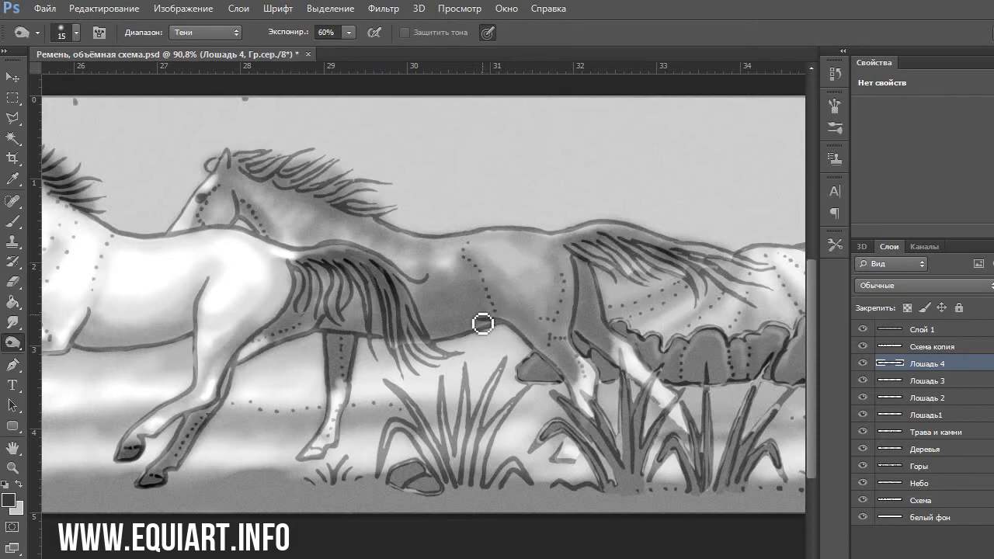
{"action": "left_click", "coordinate": [76, 32]}
{"action": "key", "text": "Return"}
{"action": "mouse_move", "coordinate": [358, 205]}
{"action": "left_mouse_down"}
{"action": "mouse_move", "coordinate": [308, 280]}
{"action": "mouse_move", "coordinate": [507, 283]}
{"action": "left_mouse_up"}
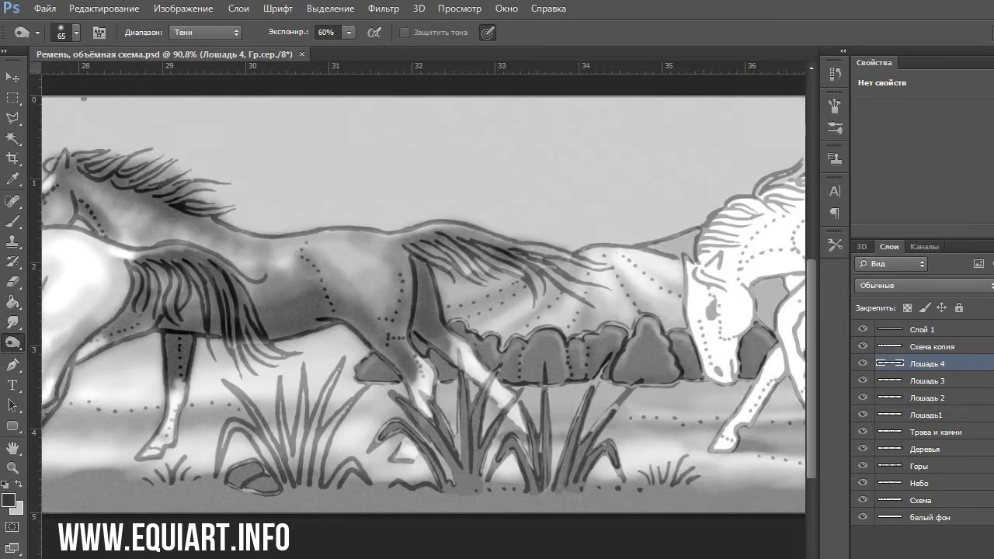
Reselect Dodge with the Highlights range, then return to the Brush
{"action": "scroll", "coordinate": [423, 303], "scroll_direction": "left", "scroll_amount": 2}
{"action": "right_click", "coordinate": [14, 342]}
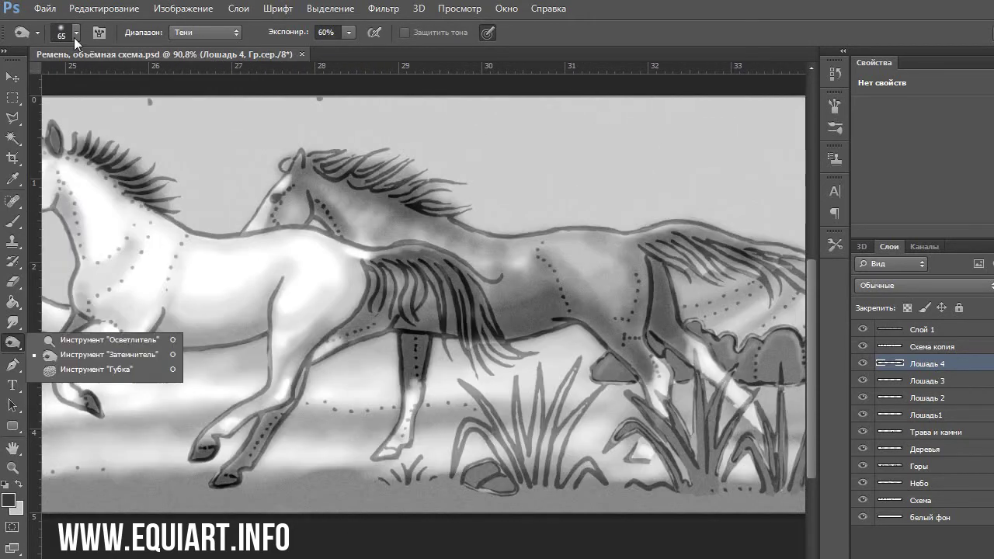
{"action": "left_click", "coordinate": [77, 335]}
{"action": "left_click", "coordinate": [204, 31]}
{"action": "left_click", "coordinate": [193, 73]}
{"action": "key", "text": "b"}
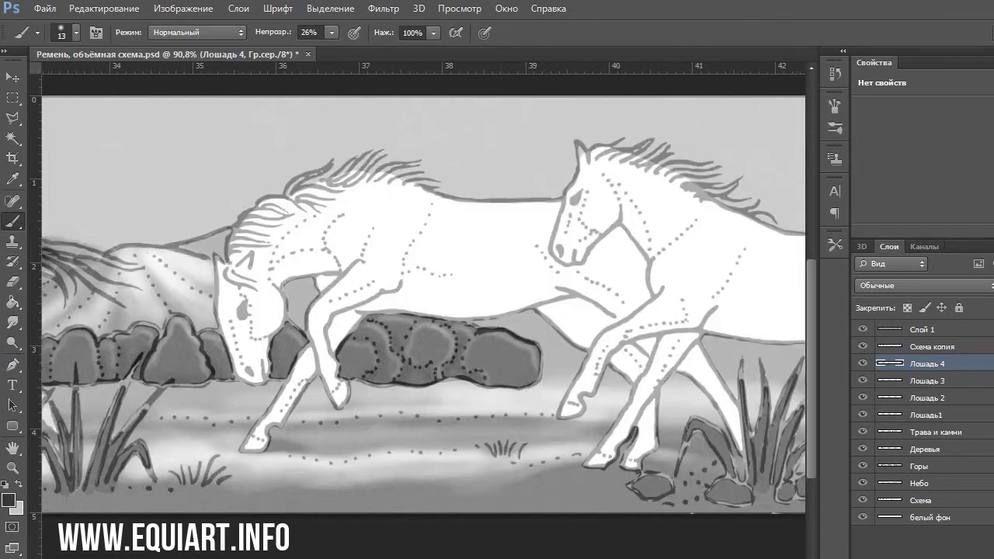
Add a new layer, activate Лошадь 5 and shade the left horse's belly and chest grey
{"action": "key", "text": "Return"}
{"action": "key", "text": "ctrl+shift+alt+n"}
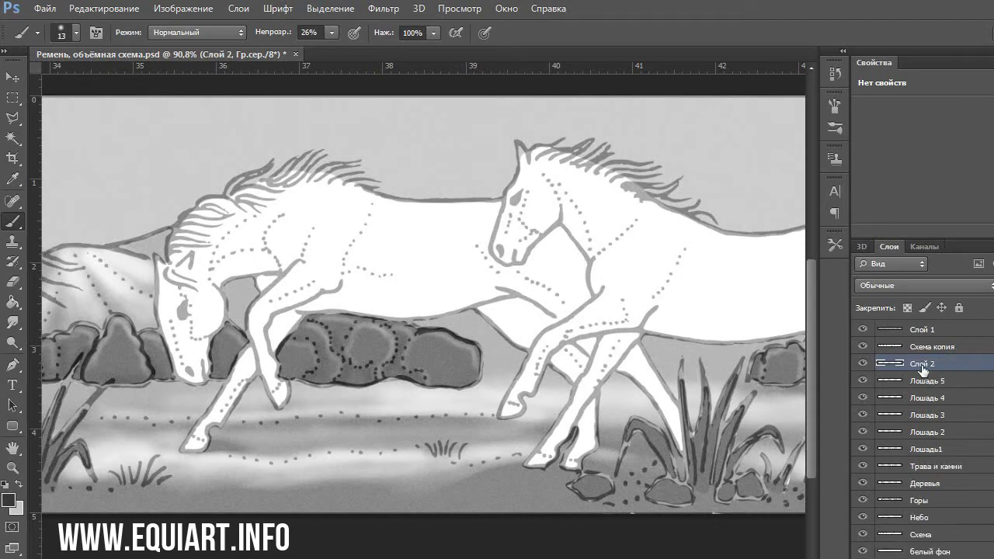
{"action": "left_click", "coordinate": [926, 381]}
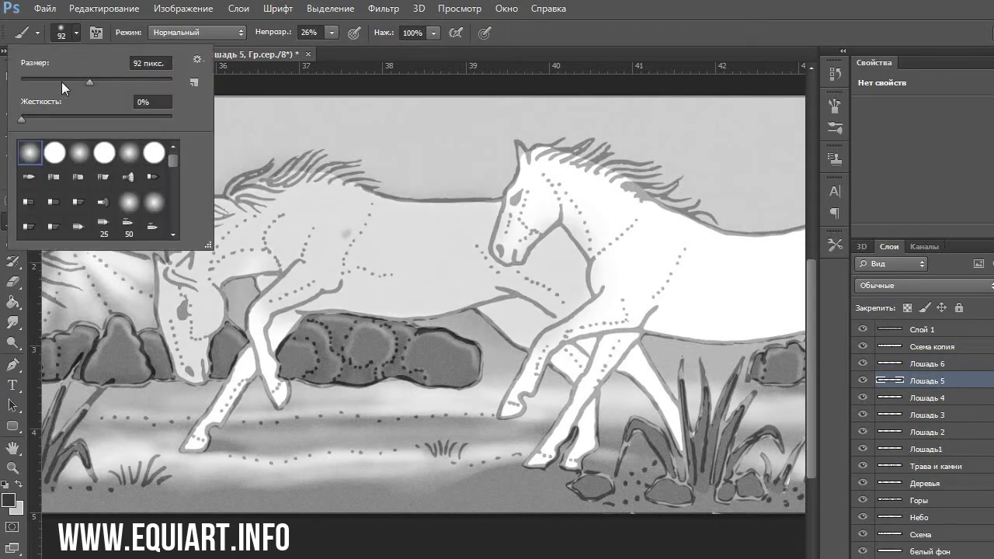
{"action": "left_click_drag", "start_coordinate": [497, 289], "coordinate": [378, 293]}
{"action": "left_click_drag", "start_coordinate": [272, 256], "coordinate": [225, 279]}
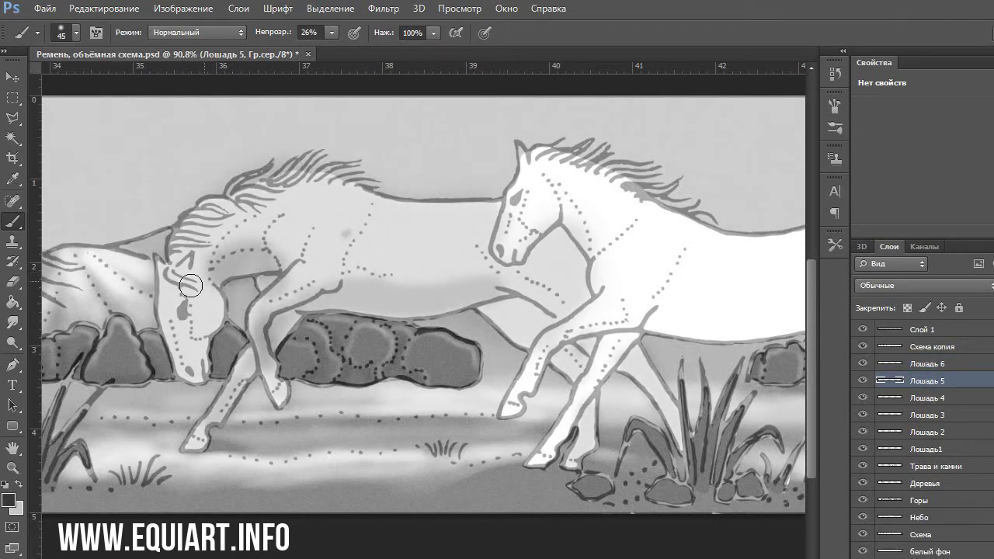
Set the Dodge range to Midtones and briefly check the layer's Levels
{"action": "key", "text": "e"}
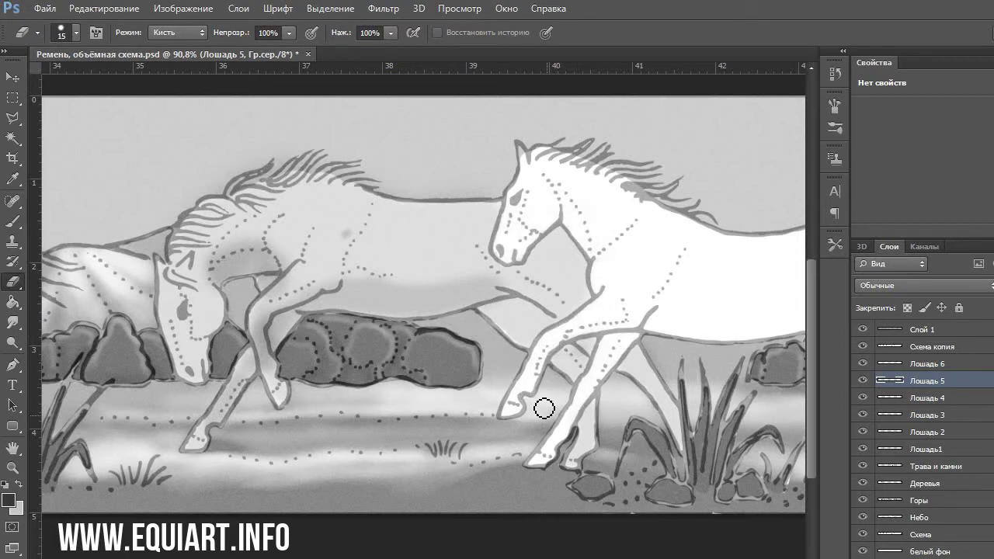
{"action": "left_click", "coordinate": [12, 341]}
{"action": "left_click", "coordinate": [204, 32]}
{"action": "left_click", "coordinate": [194, 75]}
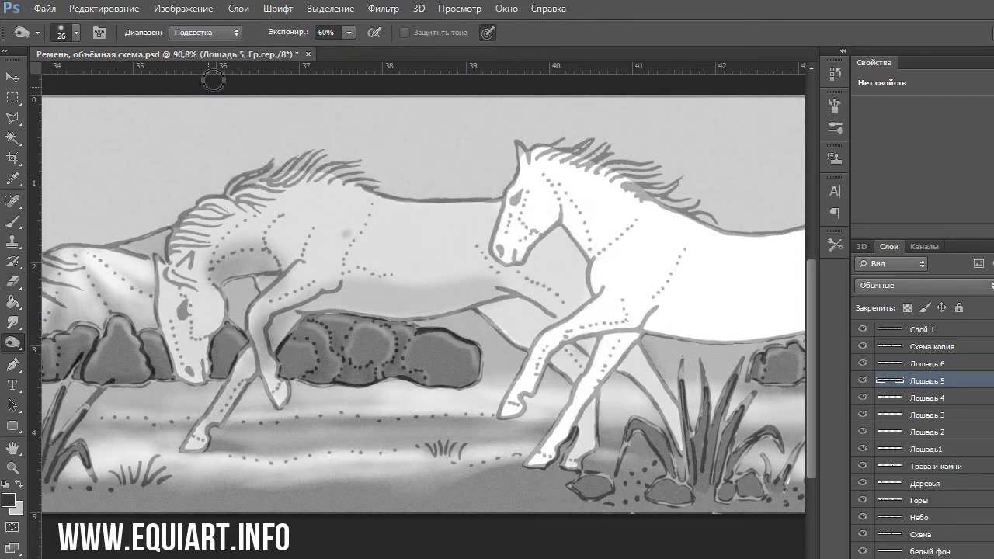
{"action": "left_click", "coordinate": [205, 32]}
{"action": "left_click", "coordinate": [198, 58]}
{"action": "key", "text": "ctrl+l"}
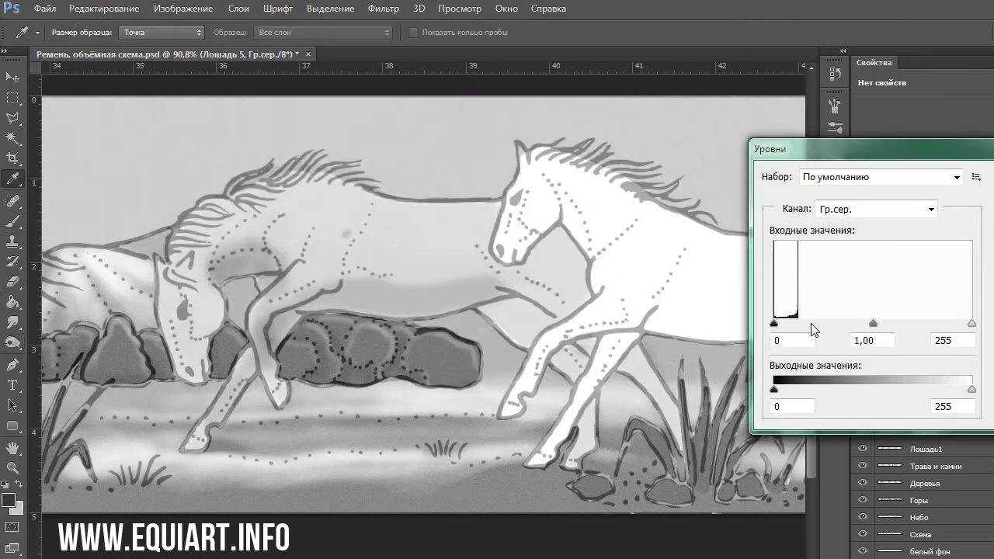
{"action": "key", "text": "Return"}
{"action": "key", "text": "b"}
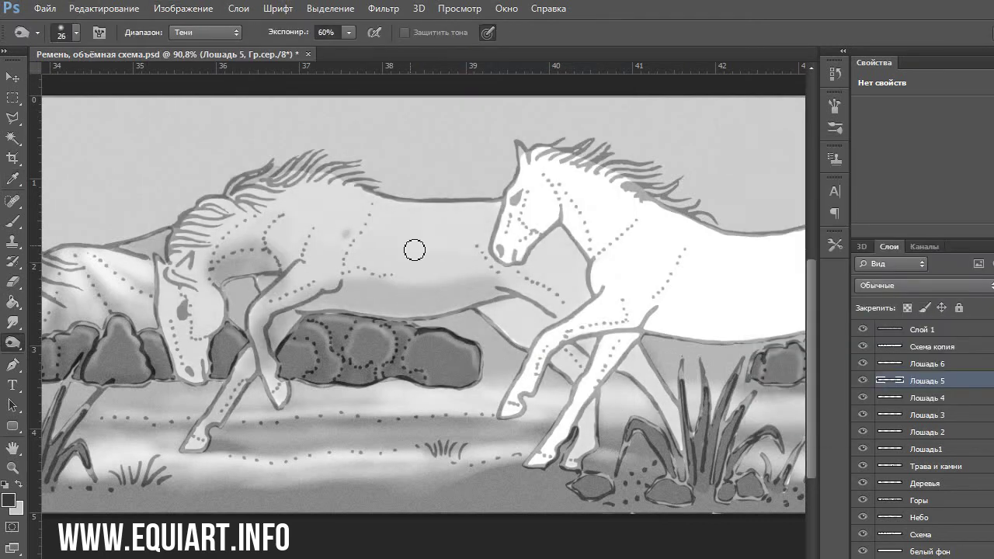
Darken the left horse's belly and neck and under the white horse's chest
{"action": "left_click_drag", "start_coordinate": [310, 231], "coordinate": [466, 295]}
{"action": "key", "text": "o"}
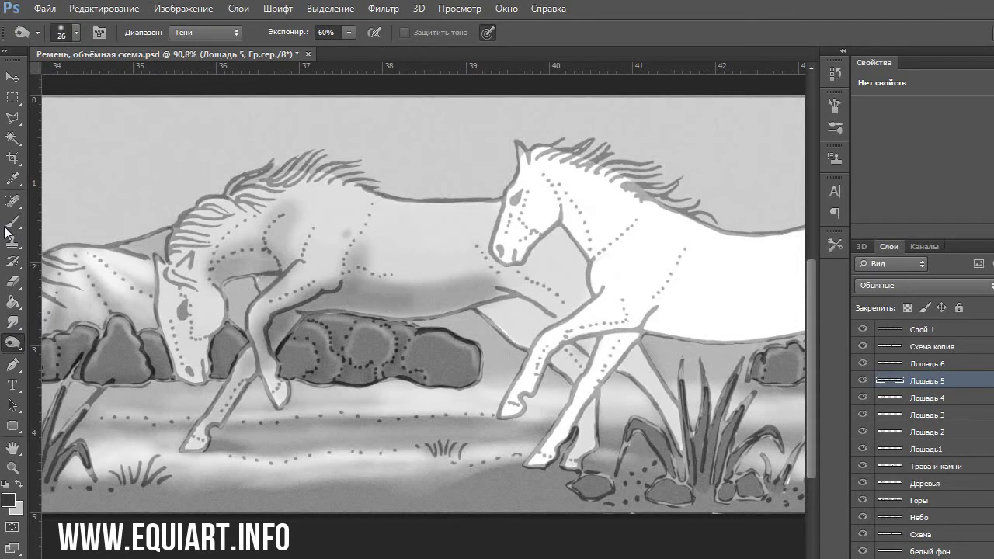
{"action": "left_click_drag", "start_coordinate": [349, 303], "coordinate": [222, 266]}
{"action": "key", "text": "b"}
{"action": "mouse_move", "coordinate": [559, 341]}
{"action": "left_mouse_down"}
{"action": "mouse_move", "coordinate": [489, 295]}
{"action": "mouse_move", "coordinate": [319, 288]}
{"action": "left_mouse_up"}
{"action": "key", "text": "o"}
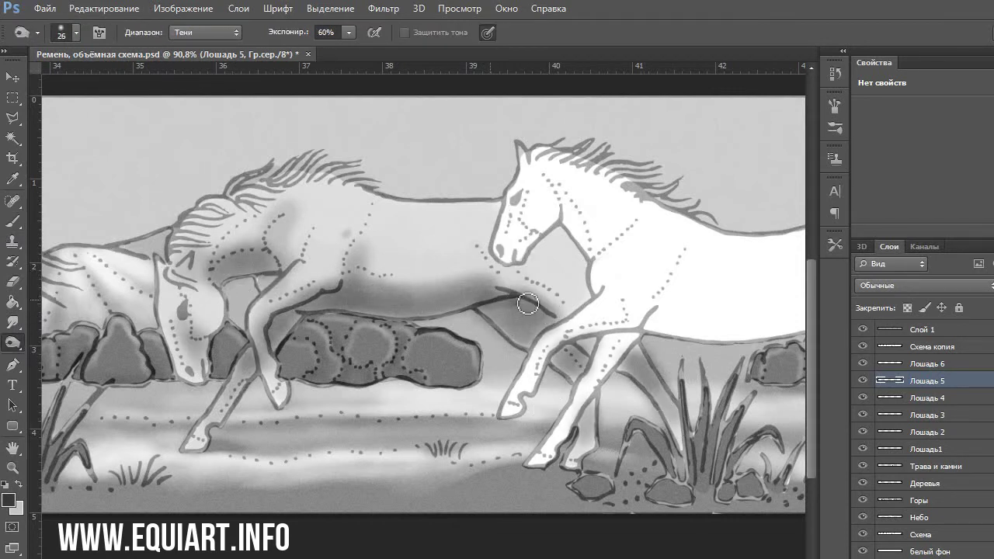
{"action": "mouse_move", "coordinate": [240, 455]}
{"action": "left_mouse_down"}
{"action": "mouse_move", "coordinate": [127, 178]}
{"action": "mouse_move", "coordinate": [225, 194]}
{"action": "left_mouse_up"}
{"action": "left_click", "coordinate": [205, 31]}
{"action": "left_click", "coordinate": [13, 222]}
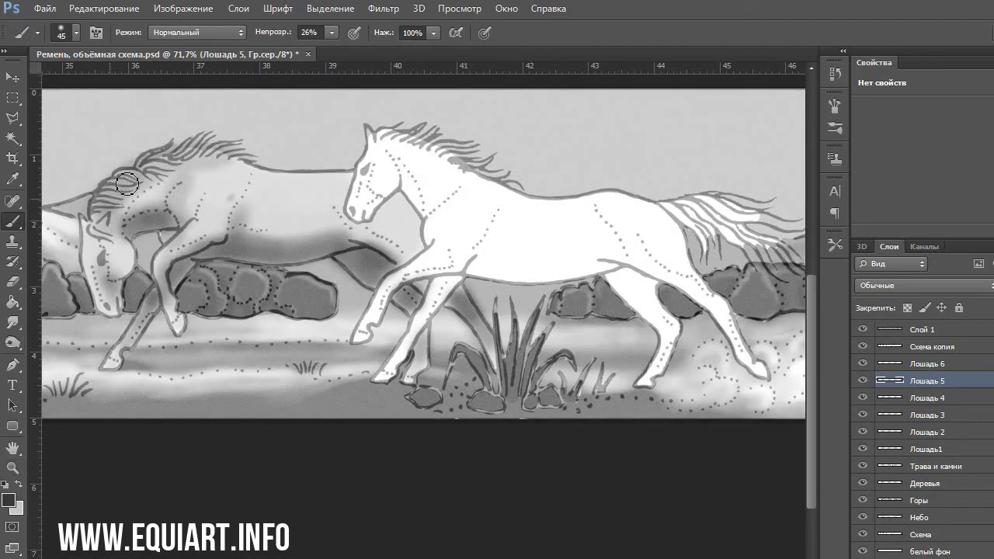
Paint grey over the left horse's body, raising brush opacity to 100%
{"action": "mouse_move", "coordinate": [86, 225]}
{"action": "left_mouse_down"}
{"action": "mouse_move", "coordinate": [149, 195]}
{"action": "mouse_move", "coordinate": [296, 201]}
{"action": "mouse_move", "coordinate": [241, 169]}
{"action": "mouse_move", "coordinate": [226, 203]}
{"action": "mouse_move", "coordinate": [233, 225]}
{"action": "mouse_move", "coordinate": [243, 182]}
{"action": "mouse_move", "coordinate": [136, 357]}
{"action": "mouse_move", "coordinate": [183, 233]}
{"action": "mouse_move", "coordinate": [101, 233]}
{"action": "mouse_move", "coordinate": [403, 304]}
{"action": "mouse_move", "coordinate": [408, 373]}
{"action": "left_mouse_up"}
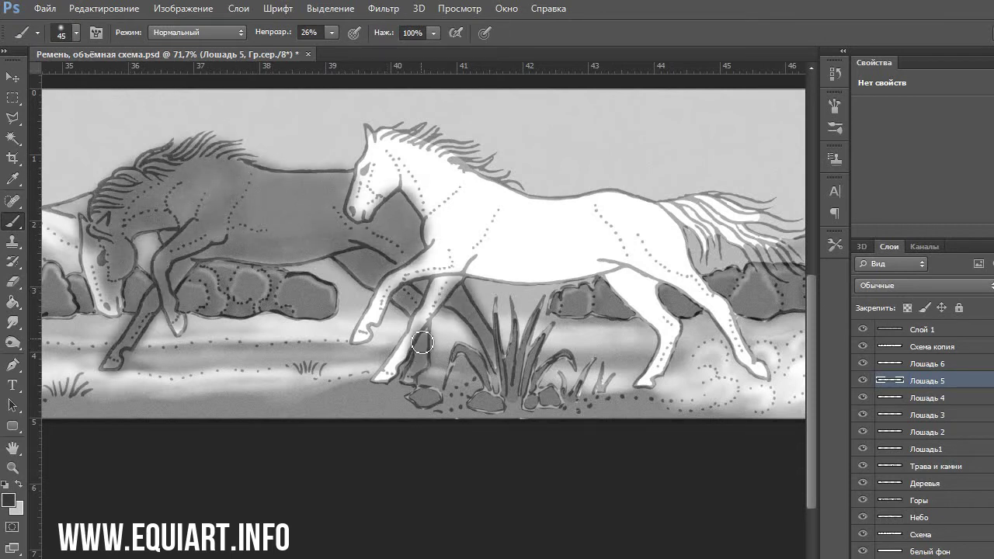
{"action": "mouse_move", "coordinate": [233, 249]}
{"action": "left_mouse_down"}
{"action": "mouse_move", "coordinate": [322, 224]}
{"action": "mouse_move", "coordinate": [254, 239]}
{"action": "mouse_move", "coordinate": [322, 233]}
{"action": "mouse_move", "coordinate": [155, 187]}
{"action": "mouse_move", "coordinate": [403, 233]}
{"action": "left_mouse_up"}
{"action": "key", "text": "0"}
Erase stray grey around the left horse's legs and the white horse's front leg
{"action": "left_click", "coordinate": [12, 281]}
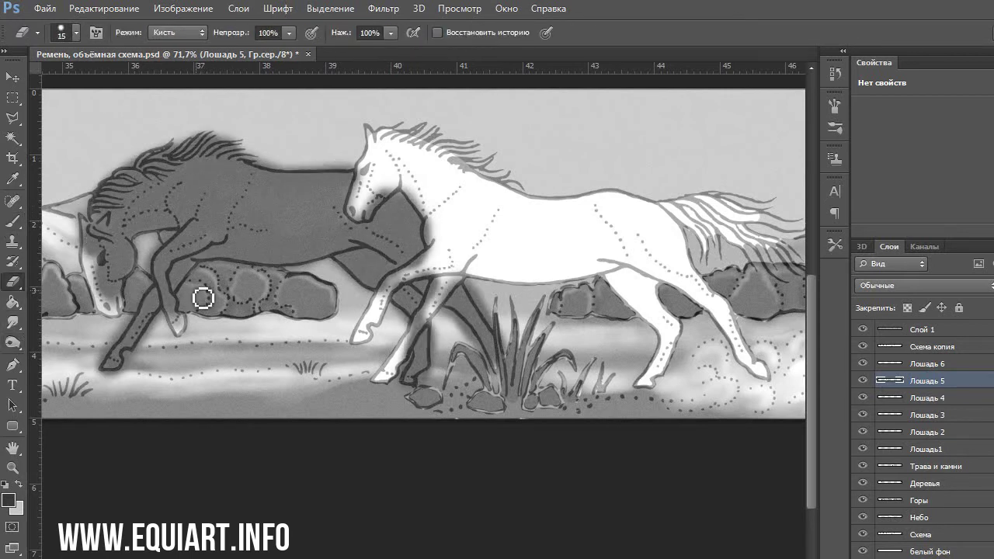
{"action": "mouse_move", "coordinate": [199, 292]}
{"action": "left_mouse_down"}
{"action": "mouse_move", "coordinate": [145, 250]}
{"action": "mouse_move", "coordinate": [258, 253]}
{"action": "left_mouse_up"}
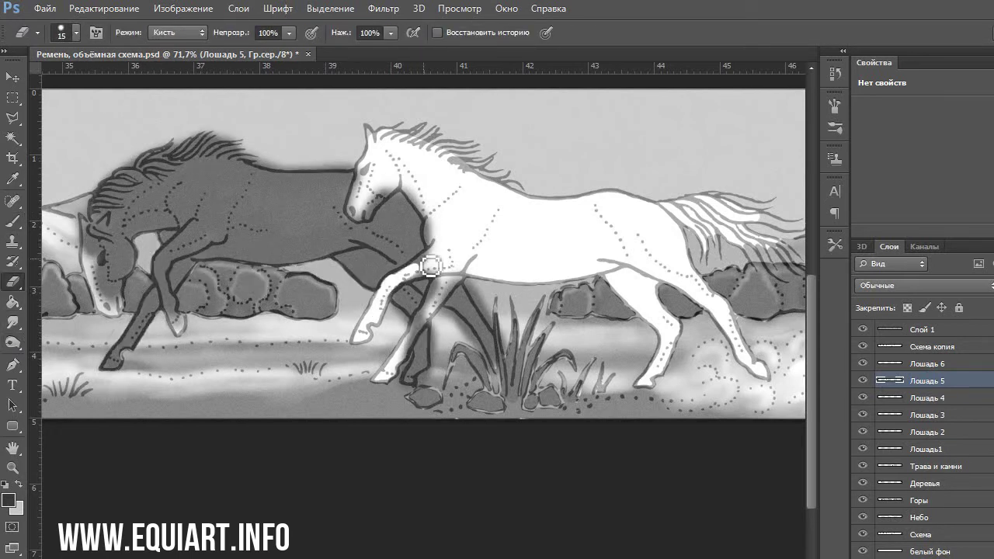
{"action": "left_click_drag", "start_coordinate": [417, 285], "coordinate": [446, 310]}
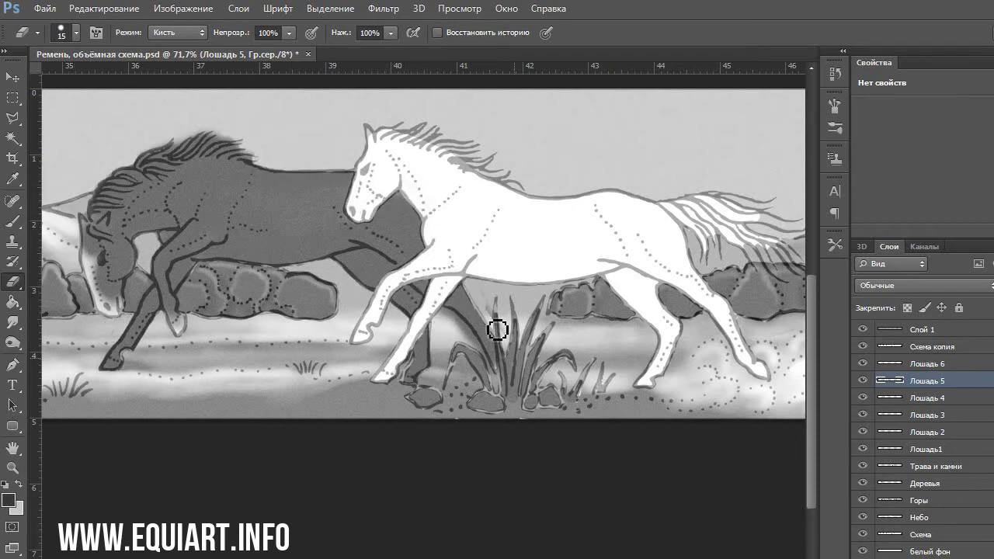
Burn the grey horse's belly and legs with the Shadows range at lower exposure
{"action": "key", "text": "o"}
{"action": "left_click", "coordinate": [205, 32]}
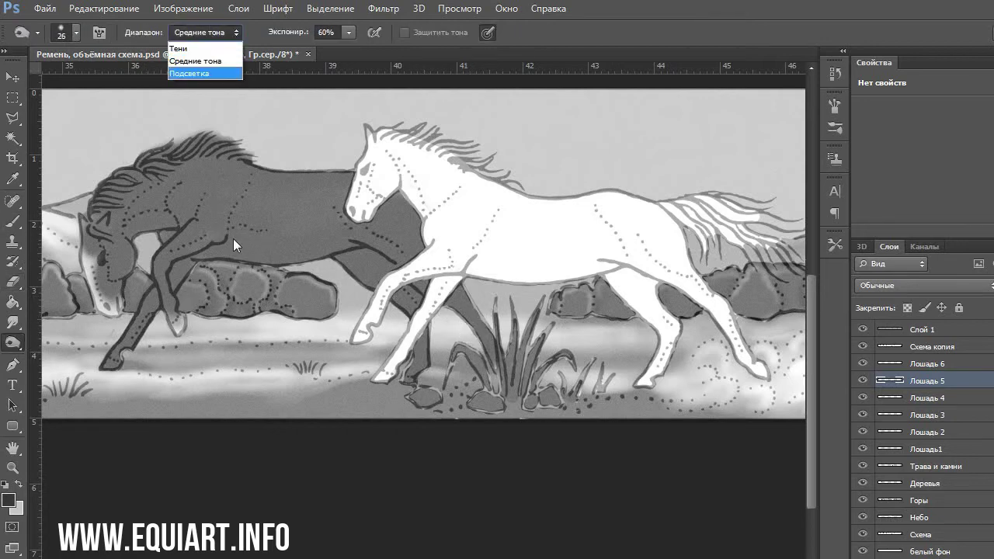
{"action": "left_click_drag", "start_coordinate": [272, 247], "coordinate": [419, 310]}
{"action": "mouse_move", "coordinate": [182, 268]}
{"action": "left_mouse_down"}
{"action": "mouse_move", "coordinate": [148, 307]}
{"action": "mouse_move", "coordinate": [342, 217]}
{"action": "left_mouse_up"}
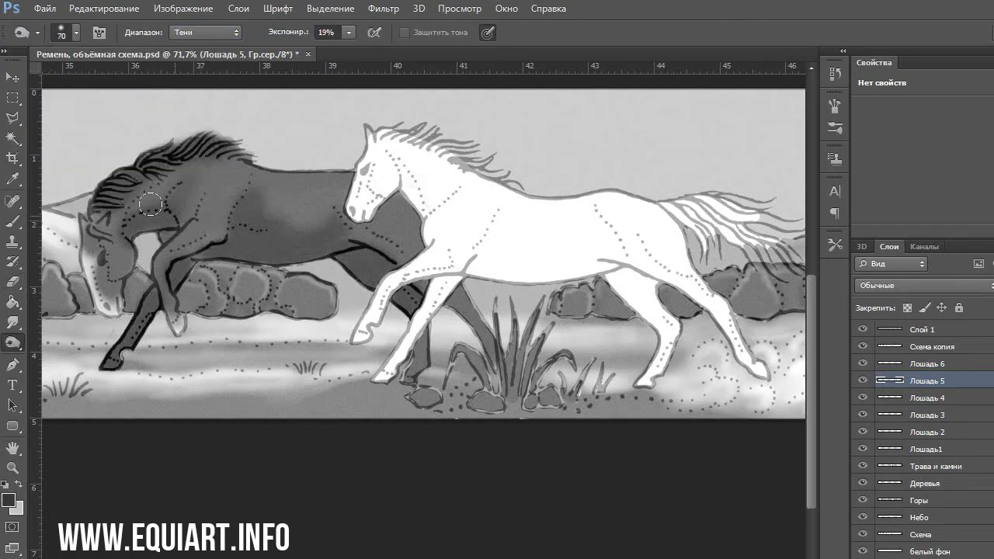
{"action": "key", "text": "2"}
{"action": "key", "text": "6"}
Dodge the grey horse's neck, back and chest with a size-16 brush
{"action": "key", "text": "shift+o"}
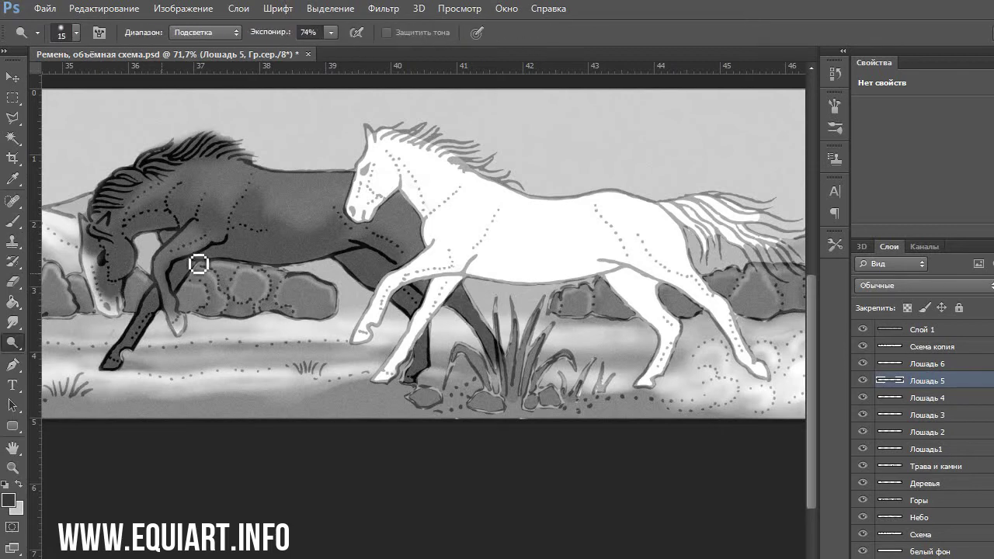
{"action": "left_click", "coordinate": [206, 32]}
{"action": "left_click", "coordinate": [194, 58]}
{"action": "left_click_drag", "start_coordinate": [318, 183], "coordinate": [210, 171]}
{"action": "right_click", "coordinate": [278, 192]}
{"action": "type", "text": "16"}
{"action": "key", "text": "Return"}
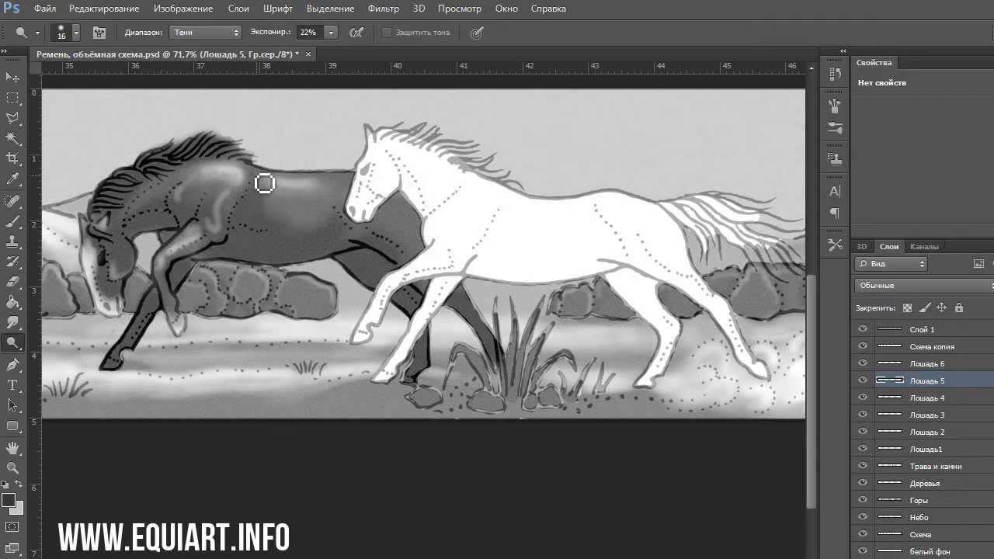
{"action": "left_click_drag", "start_coordinate": [387, 231], "coordinate": [248, 178]}
Dodge the grey horse's head, neck and legs at 13% exposure, then activate Лошадь 6
{"action": "key", "text": "1"}
{"action": "key", "text": "3"}
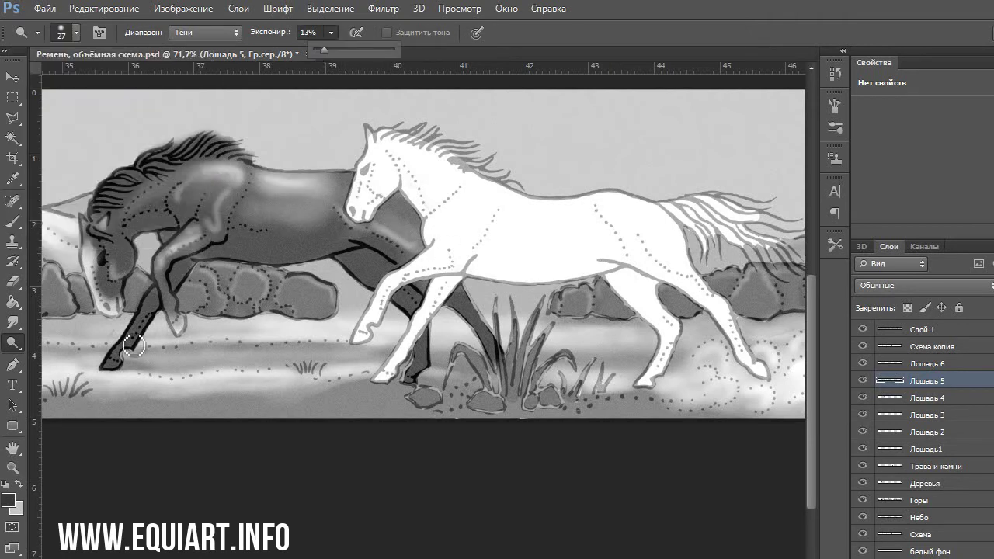
{"action": "left_click_drag", "start_coordinate": [120, 211], "coordinate": [191, 187]}
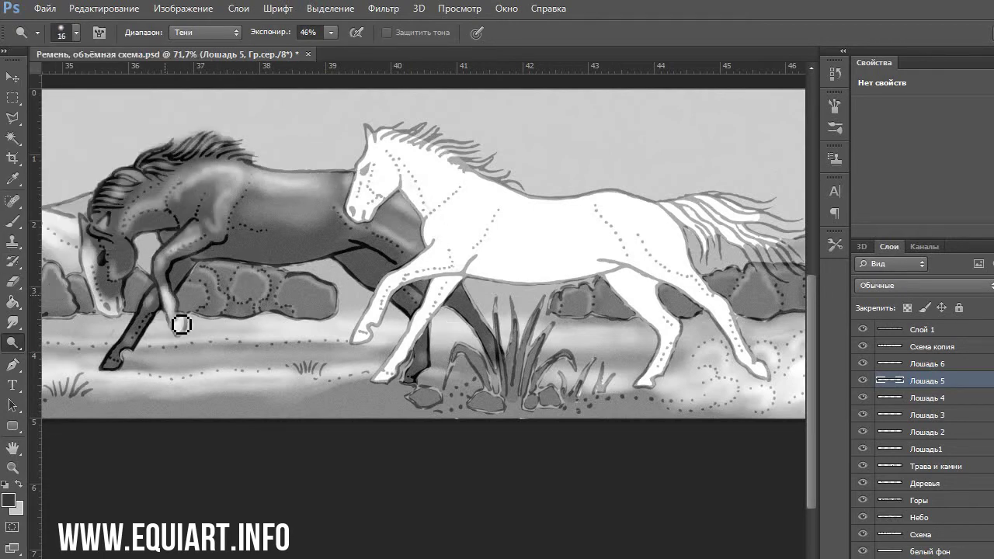
{"action": "left_click_drag", "start_coordinate": [158, 236], "coordinate": [101, 287]}
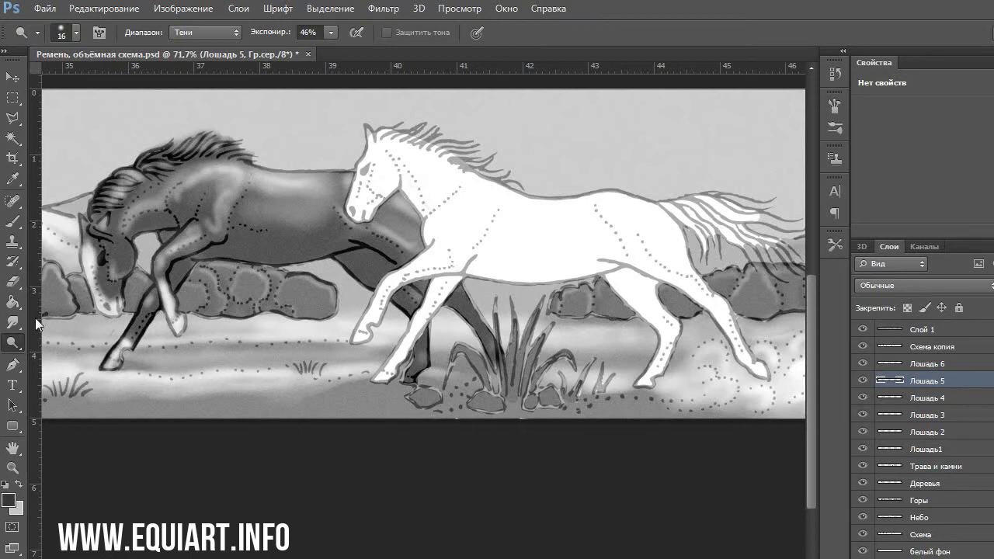
{"action": "left_click_drag", "start_coordinate": [578, 227], "coordinate": [509, 232]}
{"action": "key", "text": "b"}
{"action": "key", "text": "alt+bracketright"}
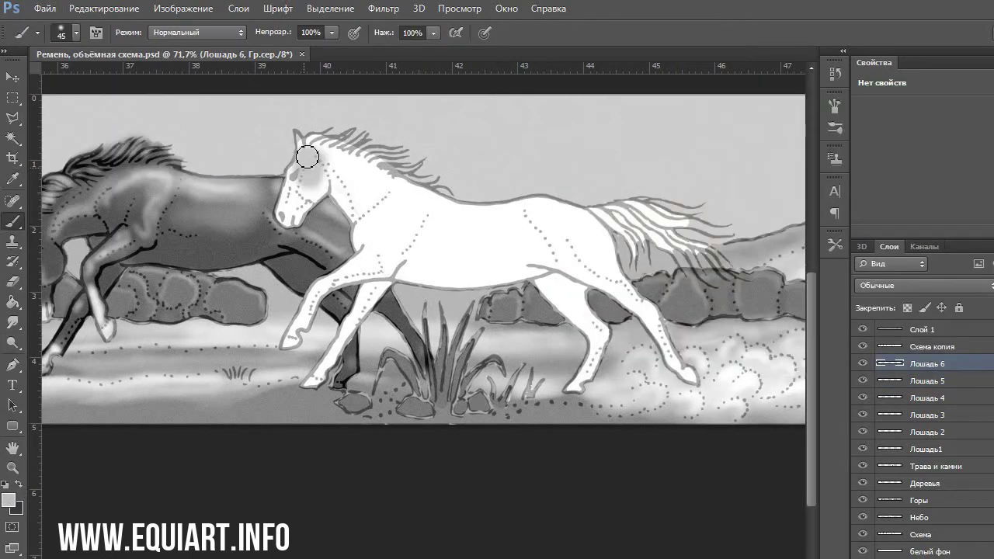
Paint the white horse grey and toggle the Небо and Горы layers' visibility
{"action": "mouse_move", "coordinate": [310, 178]}
{"action": "left_mouse_down"}
{"action": "mouse_move", "coordinate": [370, 244]}
{"action": "mouse_move", "coordinate": [459, 247]}
{"action": "mouse_move", "coordinate": [587, 274]}
{"action": "mouse_move", "coordinate": [683, 233]}
{"action": "left_mouse_up"}
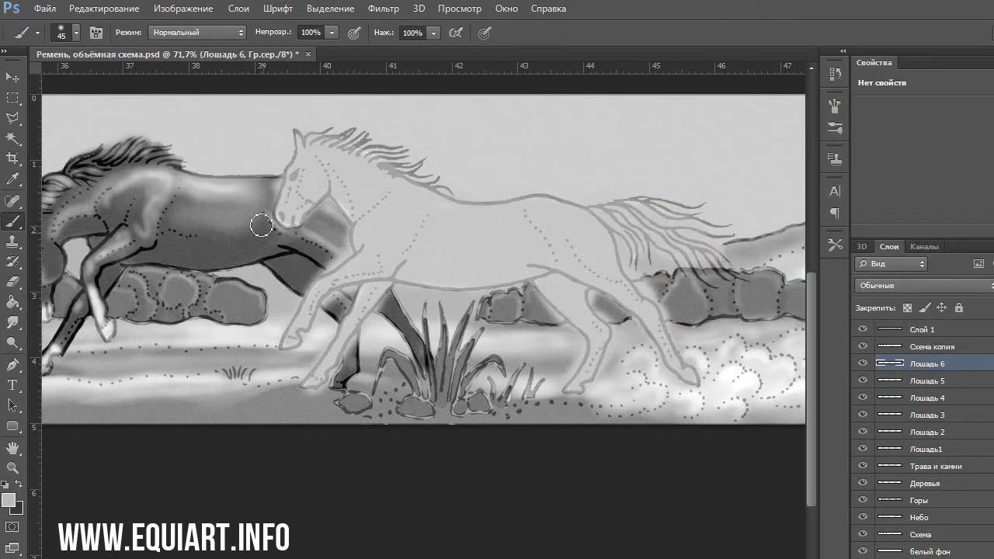
{"action": "key", "text": "e"}
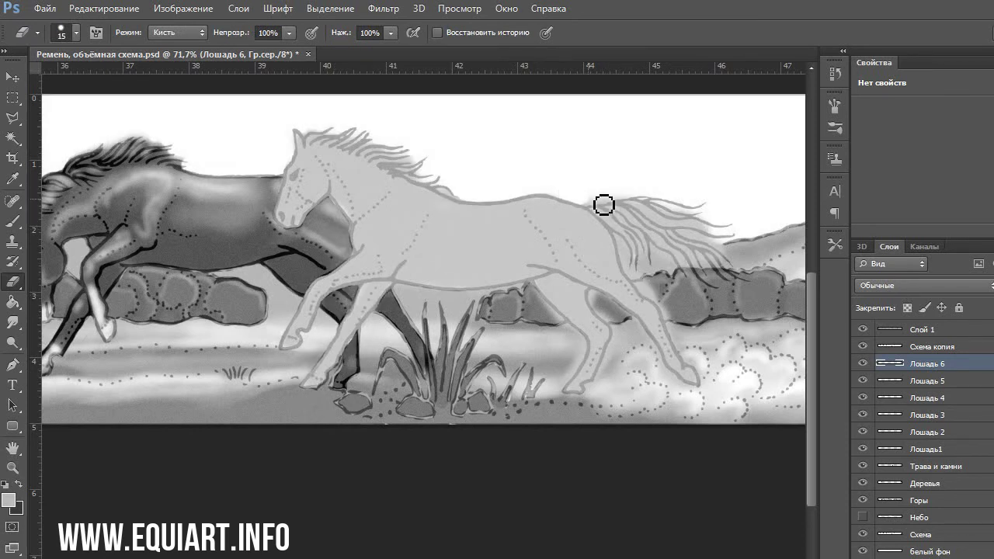
{"action": "left_click", "coordinate": [862, 517]}
{"action": "left_click", "coordinate": [862, 500]}
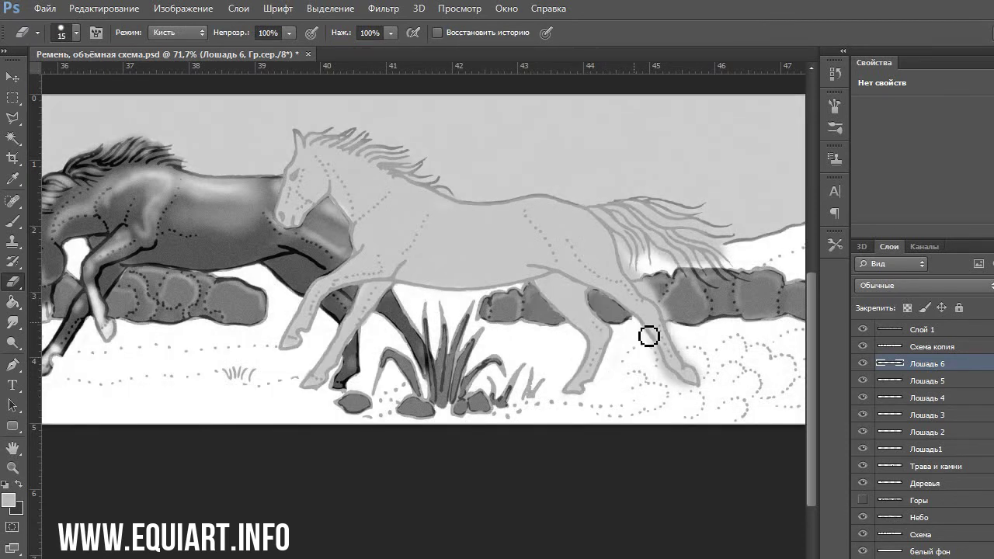
{"action": "left_click", "coordinate": [862, 500]}
Burn shadows into the pale horse's front and hind legs, body, shoulder and head
{"action": "key", "text": "o"}
{"action": "left_click_drag", "start_coordinate": [346, 288], "coordinate": [326, 388]}
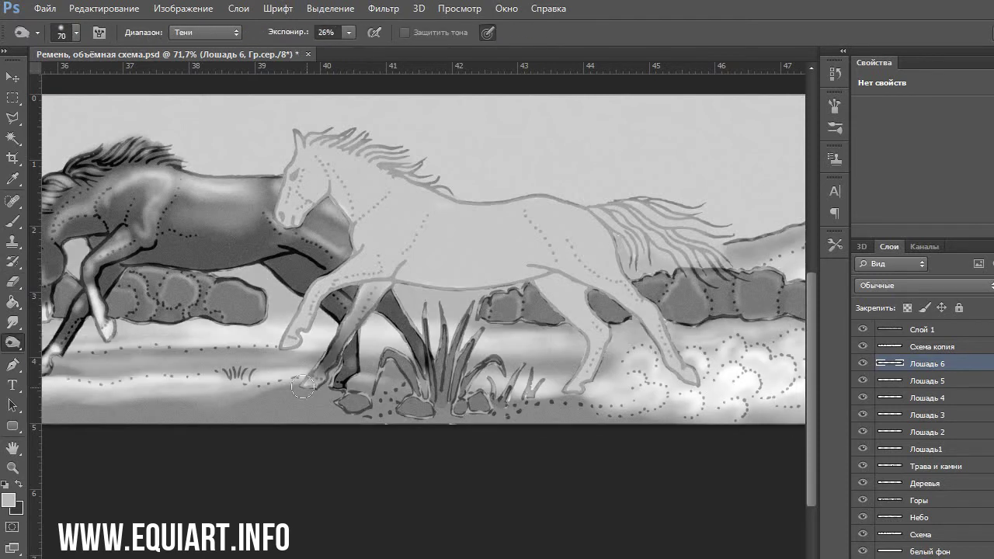
{"action": "key", "text": "ctrl+alt+z"}
{"action": "mouse_move", "coordinate": [328, 332]}
{"action": "left_mouse_down"}
{"action": "mouse_move", "coordinate": [346, 273]}
{"action": "mouse_move", "coordinate": [295, 341]}
{"action": "left_mouse_up"}
{"action": "left_click_drag", "start_coordinate": [590, 306], "coordinate": [575, 384]}
{"action": "left_click_drag", "start_coordinate": [598, 248], "coordinate": [683, 380]}
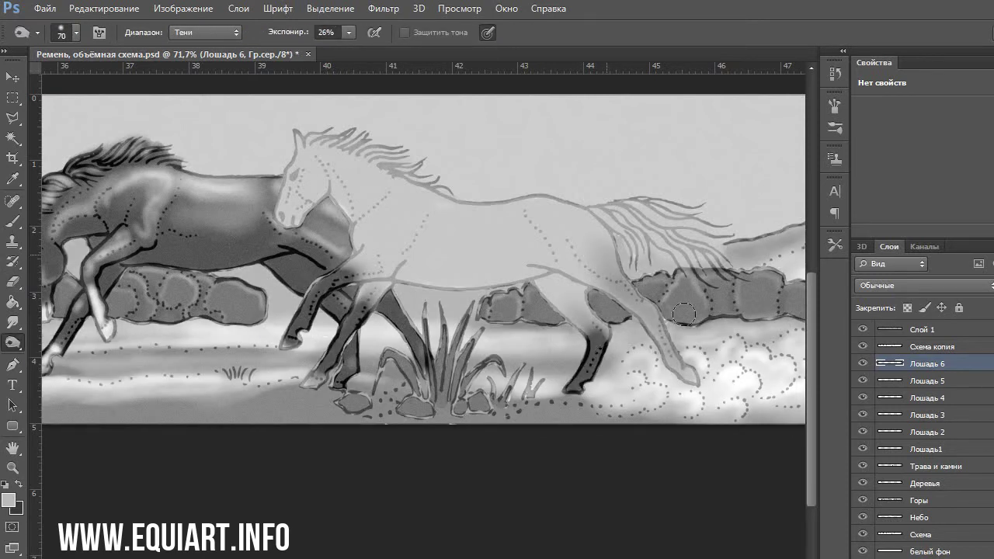
{"action": "left_click_drag", "start_coordinate": [637, 295], "coordinate": [691, 380]}
{"action": "left_click_drag", "start_coordinate": [606, 272], "coordinate": [554, 281]}
{"action": "mouse_move", "coordinate": [348, 272]}
{"action": "left_mouse_down"}
{"action": "mouse_move", "coordinate": [388, 189]}
{"action": "mouse_move", "coordinate": [326, 201]}
{"action": "mouse_move", "coordinate": [303, 170]}
{"action": "mouse_move", "coordinate": [304, 191]}
{"action": "mouse_move", "coordinate": [365, 163]}
{"action": "mouse_move", "coordinate": [535, 221]}
{"action": "left_mouse_up"}
Lighten the pale horse's body, then burn its back, belly and shoulder at Midtones 17%
{"action": "key", "text": "ctrl+z"}
{"action": "key", "text": "shift+o"}
{"action": "left_click_drag", "start_coordinate": [420, 218], "coordinate": [535, 223]}
{"action": "key", "text": "shift+o"}
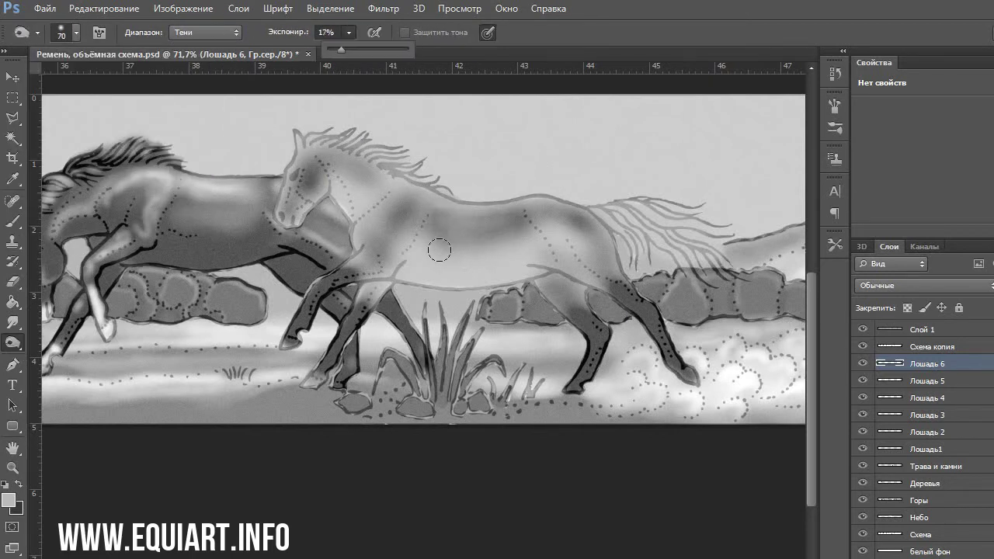
{"action": "left_click", "coordinate": [76, 33]}
{"action": "left_click", "coordinate": [223, 31]}
{"action": "left_click", "coordinate": [206, 56]}
{"action": "mouse_move", "coordinate": [467, 227]}
{"action": "left_mouse_down"}
{"action": "mouse_move", "coordinate": [427, 241]}
{"action": "mouse_move", "coordinate": [381, 214]}
{"action": "mouse_move", "coordinate": [403, 276]}
{"action": "mouse_move", "coordinate": [342, 230]}
{"action": "left_mouse_up"}
Darken the pale horse's mane and tail with a 14 px Burn brush
{"action": "key", "text": "shift+o"}
{"action": "right_click", "coordinate": [316, 133]}
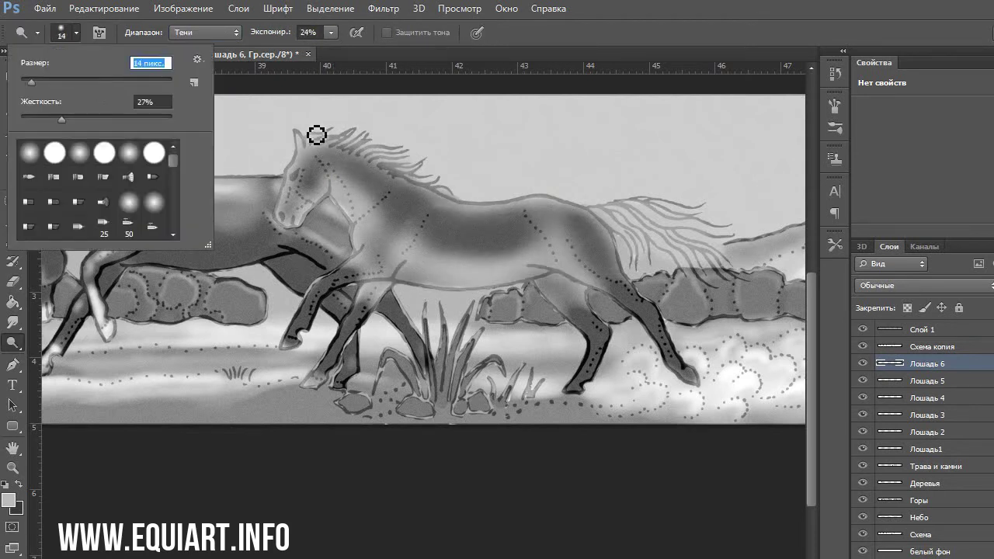
{"action": "key", "text": "Return"}
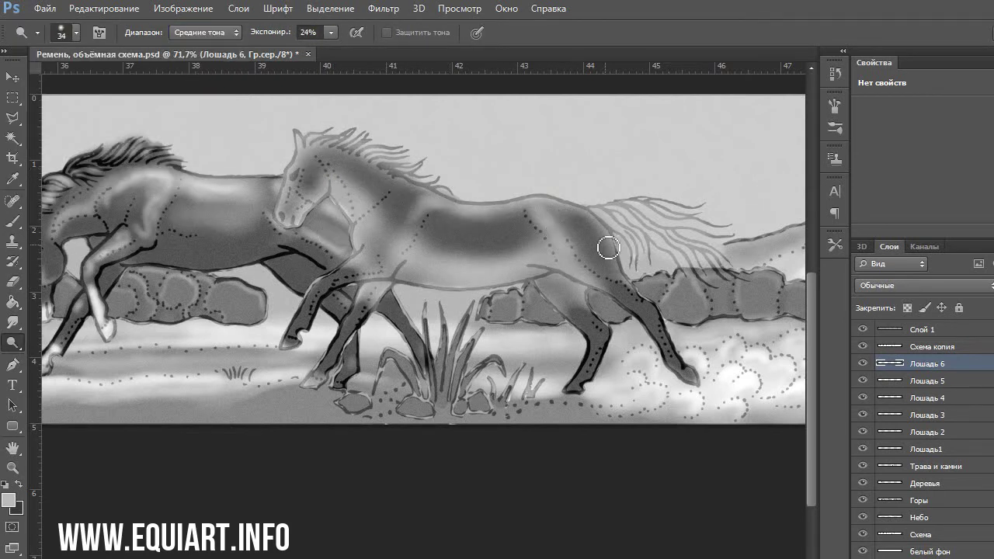
{"action": "right_click", "coordinate": [432, 205]}
{"action": "type", "text": "14 пикс."}
{"action": "key", "text": "Return"}
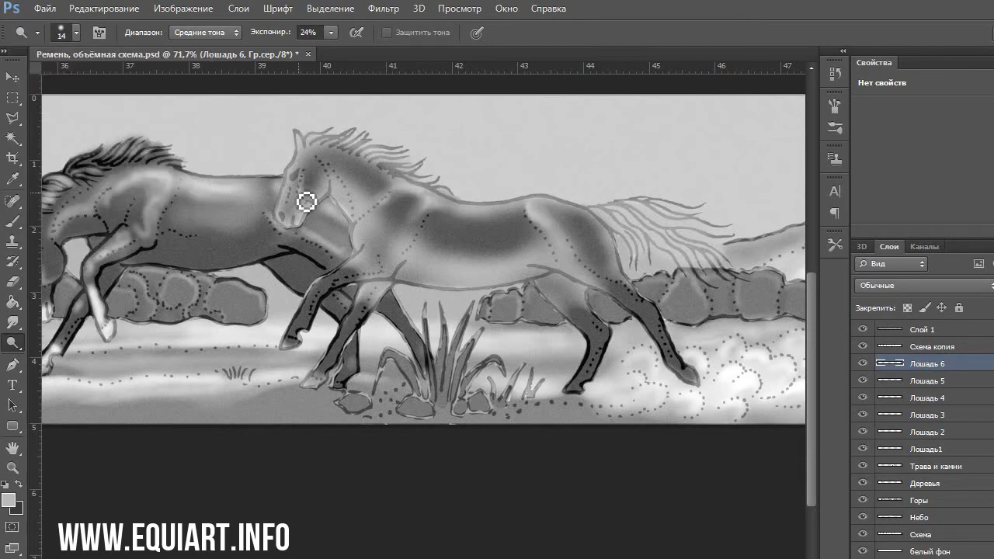
{"action": "key", "text": "shift+o"}
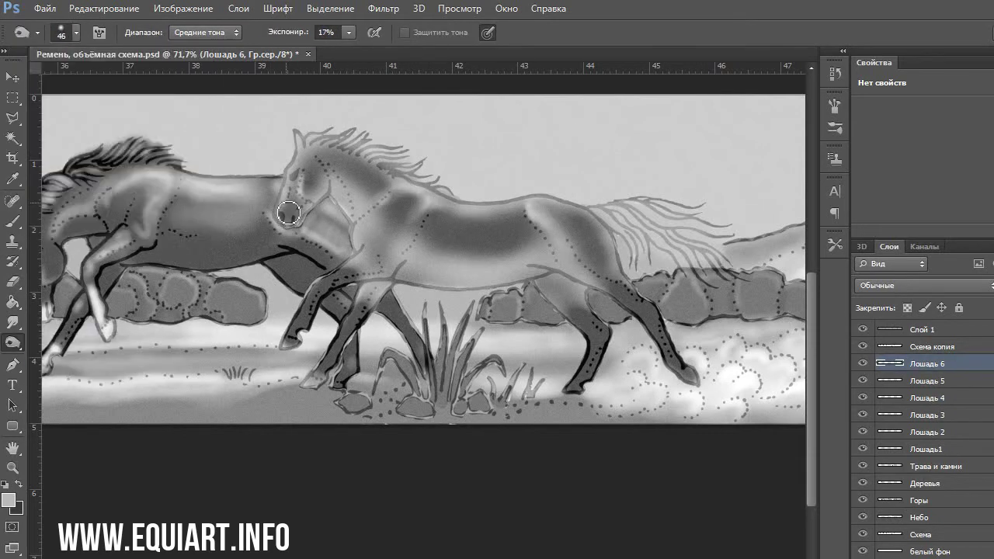
{"action": "left_click_drag", "start_coordinate": [298, 177], "coordinate": [411, 155]}
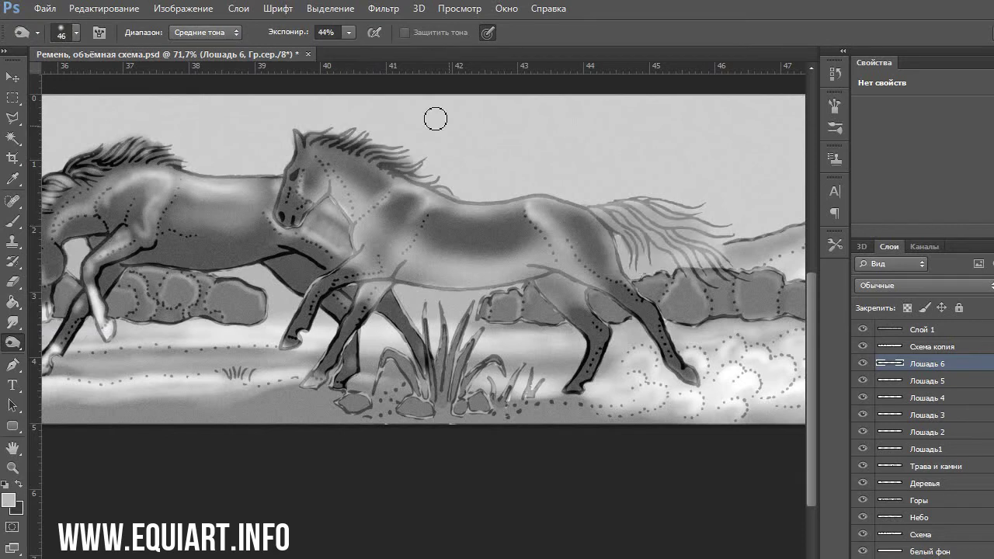
{"action": "mouse_move", "coordinate": [601, 206]}
{"action": "left_mouse_down"}
{"action": "mouse_move", "coordinate": [683, 211]}
{"action": "mouse_move", "coordinate": [678, 222]}
{"action": "mouse_move", "coordinate": [696, 227]}
{"action": "left_mouse_up"}
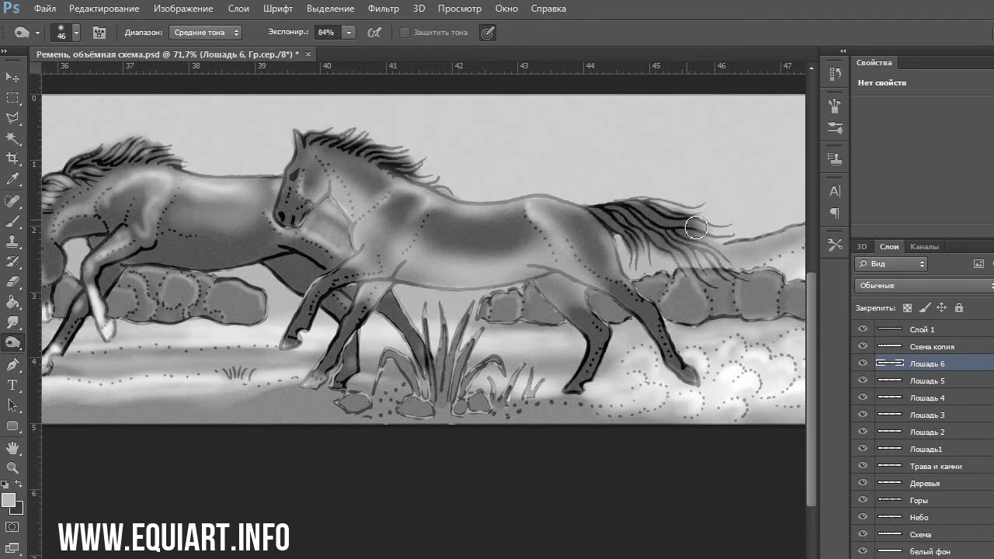
Burn the horse's neck, belly and legs with a 25 px brush at 94% exposure
{"action": "right_click", "coordinate": [390, 208]}
{"action": "type", "text": "25"}
{"action": "key", "text": "Return"}
{"action": "key", "text": "9"}
{"action": "key", "text": "4"}
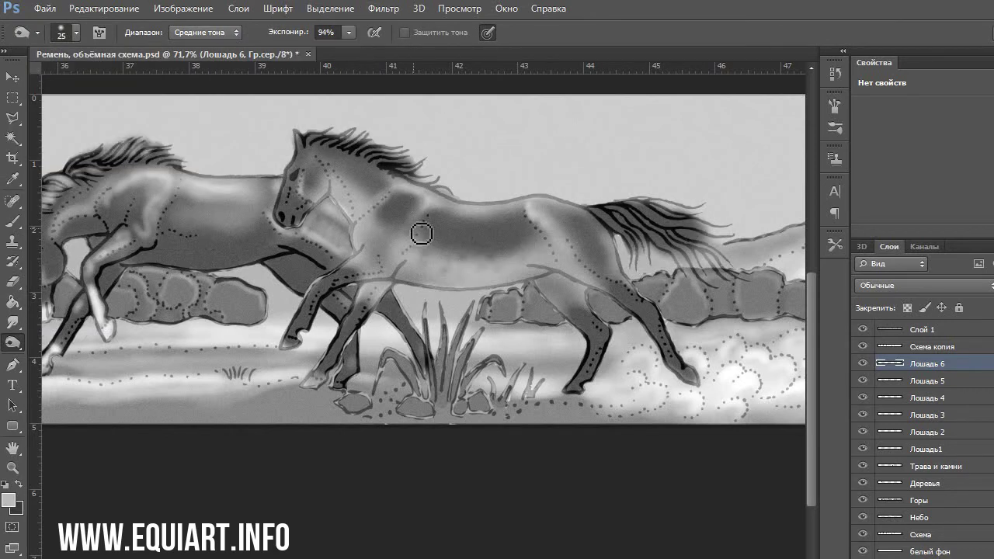
{"action": "left_click_drag", "start_coordinate": [339, 180], "coordinate": [430, 247]}
{"action": "left_click_drag", "start_coordinate": [557, 277], "coordinate": [566, 282]}
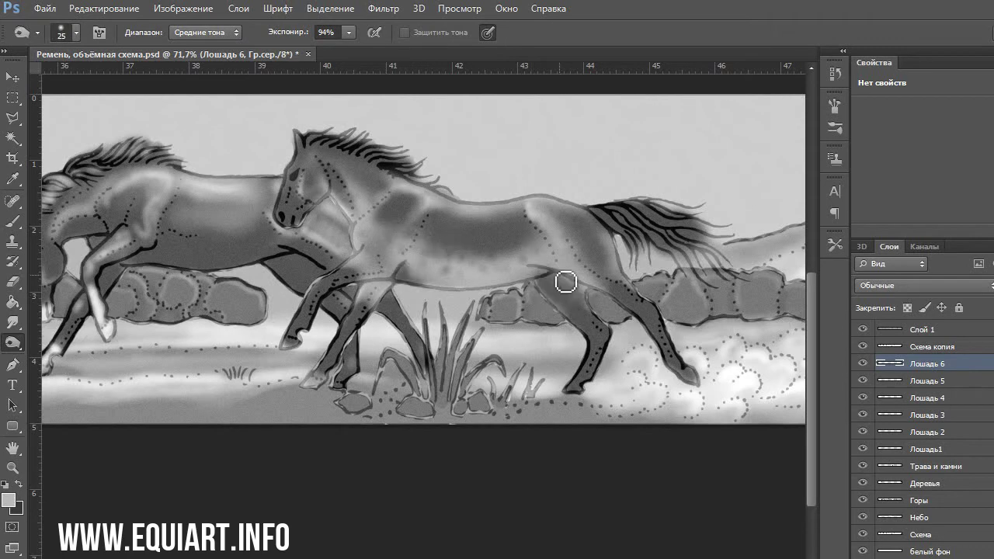
{"action": "left_click_drag", "start_coordinate": [377, 291], "coordinate": [354, 338]}
Switch to Dodge and set an 11 px brush at 37% exposure
{"action": "key", "text": "shift+o"}
{"action": "key", "text": "shift+o"}
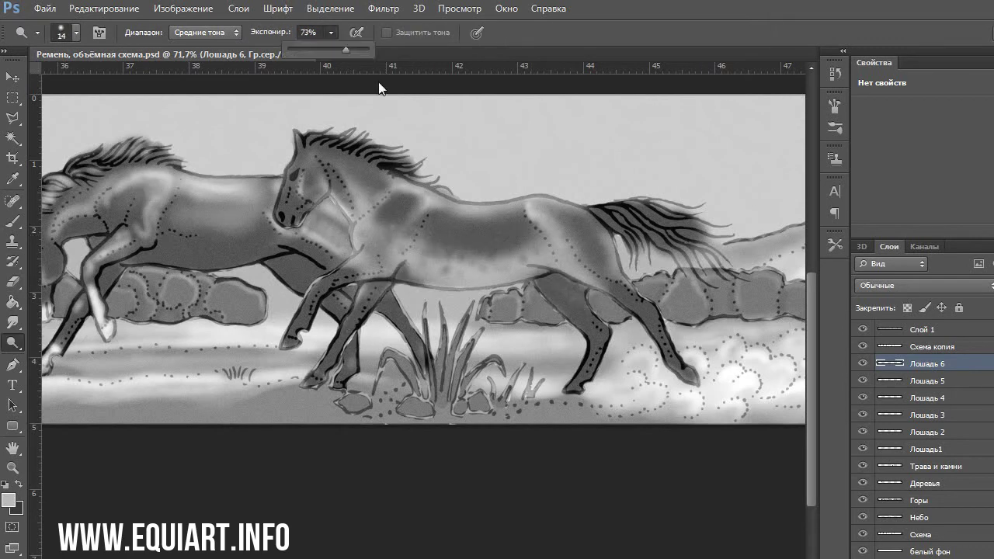
{"action": "left_click", "coordinate": [76, 32]}
{"action": "type", "text": "24"}
{"action": "key", "text": "Return"}
{"action": "left_click", "coordinate": [331, 32]}
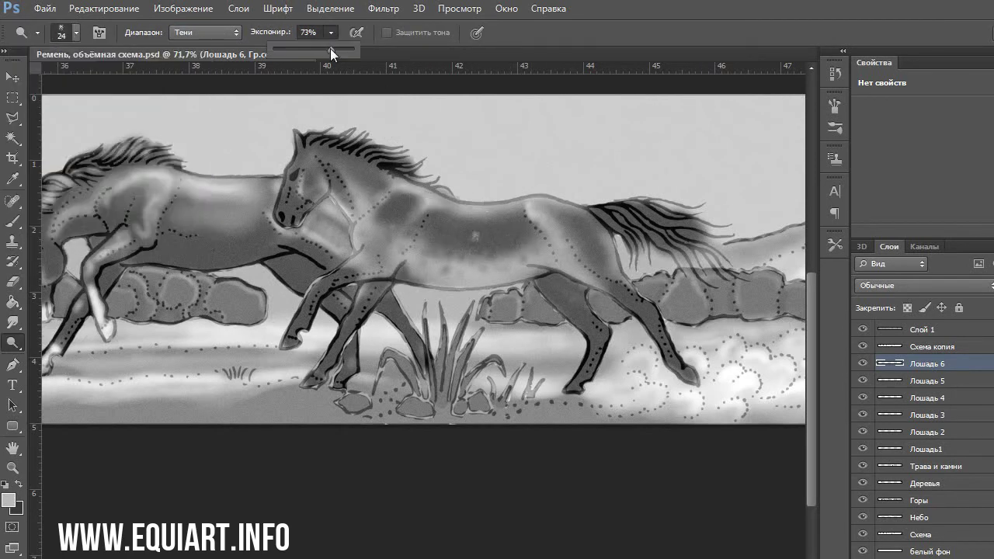
{"action": "left_click_drag", "start_coordinate": [330, 48], "coordinate": [299, 49]}
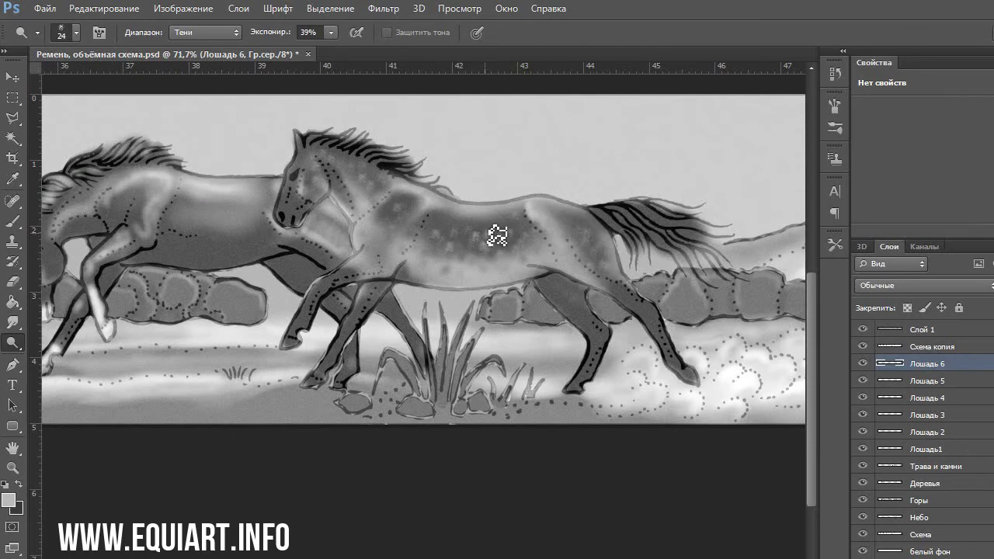
{"action": "left_click", "coordinate": [76, 32]}
{"action": "type", "text": "11"}
{"action": "key", "text": "Return"}
{"action": "key", "text": "1"}
{"action": "key", "text": "5"}
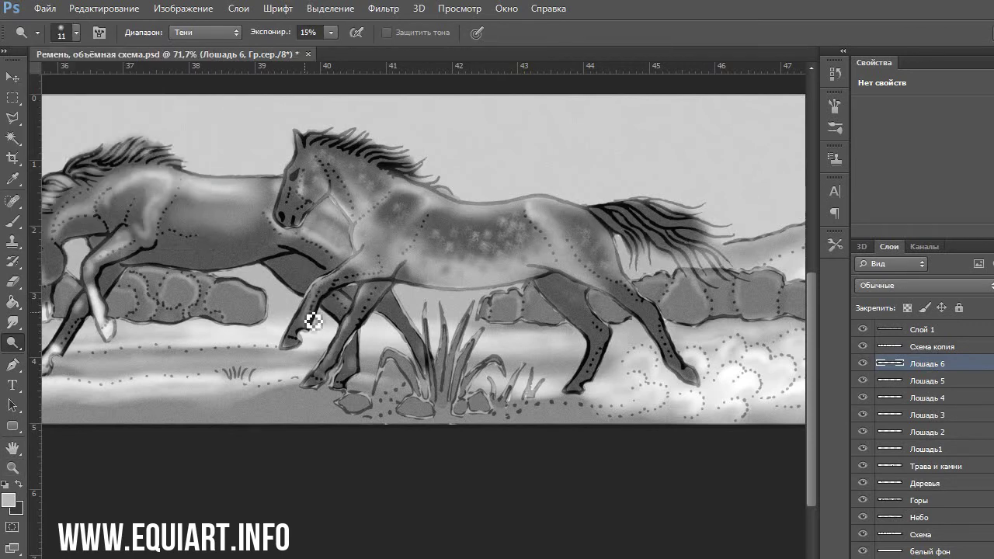
{"action": "left_click", "coordinate": [330, 32]}
{"action": "left_click_drag", "start_coordinate": [328, 49], "coordinate": [347, 48]}
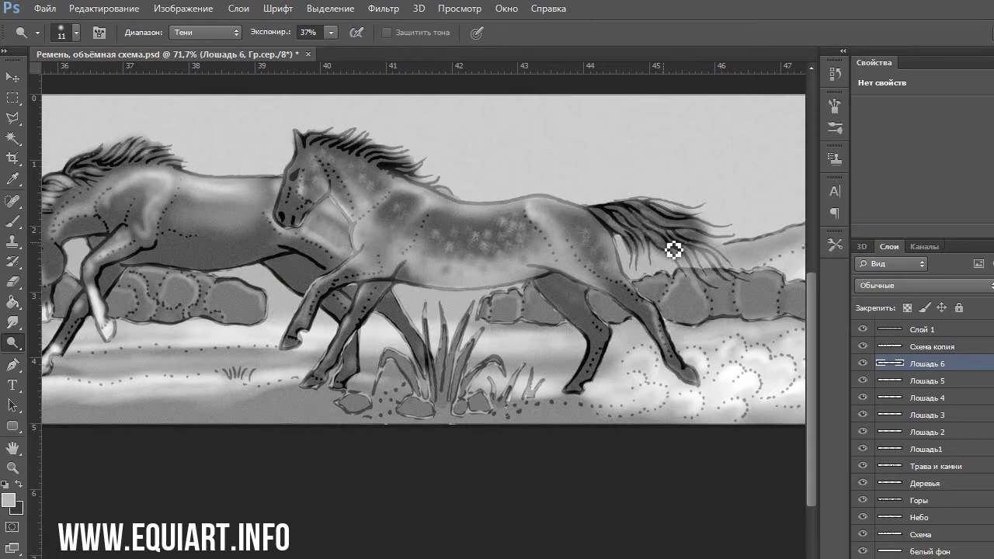
Name a layer Кобыла, paint the grazing mare dark grey, and add a Жеребёнок layer
{"action": "key", "text": "alt+bracketleft"}
{"action": "key", "text": "shift+o"}
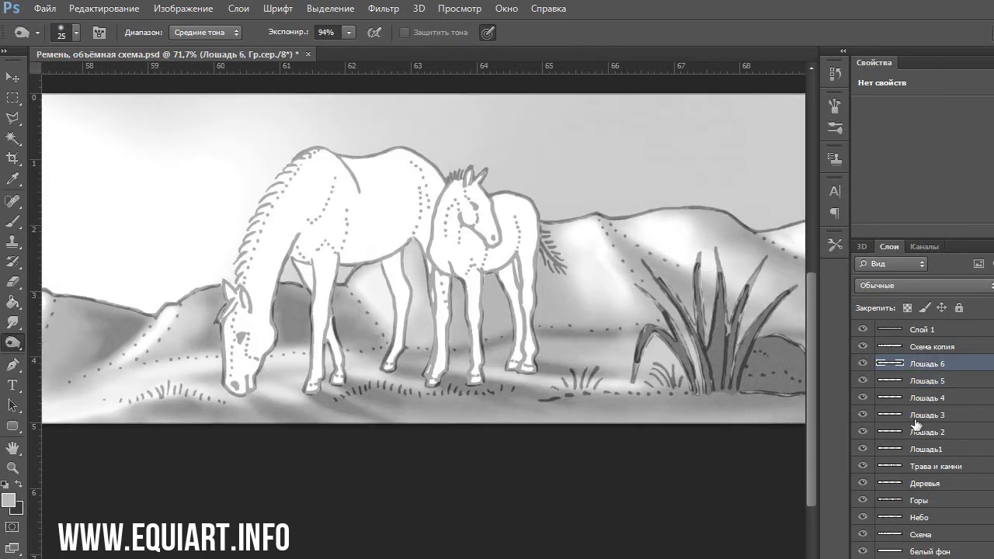
{"action": "double_click", "coordinate": [924, 363]}
{"action": "type", "text": "Лош"}
{"action": "key", "text": "BackSpace"}
{"action": "key", "text": "BackSpace"}
{"action": "key", "text": "BackSpace"}
{"action": "type", "text": "Кобыла"}
{"action": "key", "text": "Return"}
{"action": "key", "text": "b"}
{"action": "mouse_move", "coordinate": [241, 373]}
{"action": "left_mouse_down"}
{"action": "mouse_move", "coordinate": [247, 273]}
{"action": "mouse_move", "coordinate": [444, 322]}
{"action": "mouse_move", "coordinate": [456, 201]}
{"action": "mouse_move", "coordinate": [466, 326]}
{"action": "mouse_move", "coordinate": [528, 233]}
{"action": "left_mouse_up"}
{"action": "type", "text": "Жеребёнок"}
{"action": "key", "text": "Return"}
Hide the Жеребёнок layer and erase grey spill around the mare's chest and legs
{"action": "left_click", "coordinate": [862, 363]}
{"action": "left_click", "coordinate": [924, 380]}
{"action": "key", "text": "e"}
{"action": "left_click_drag", "start_coordinate": [215, 339], "coordinate": [311, 356]}
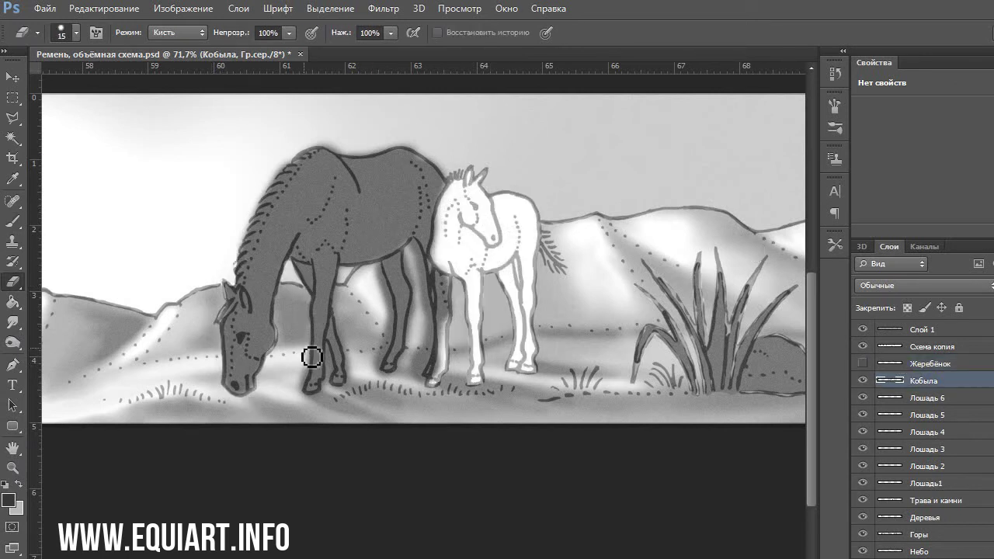
{"action": "left_click_drag", "start_coordinate": [396, 318], "coordinate": [417, 356]}
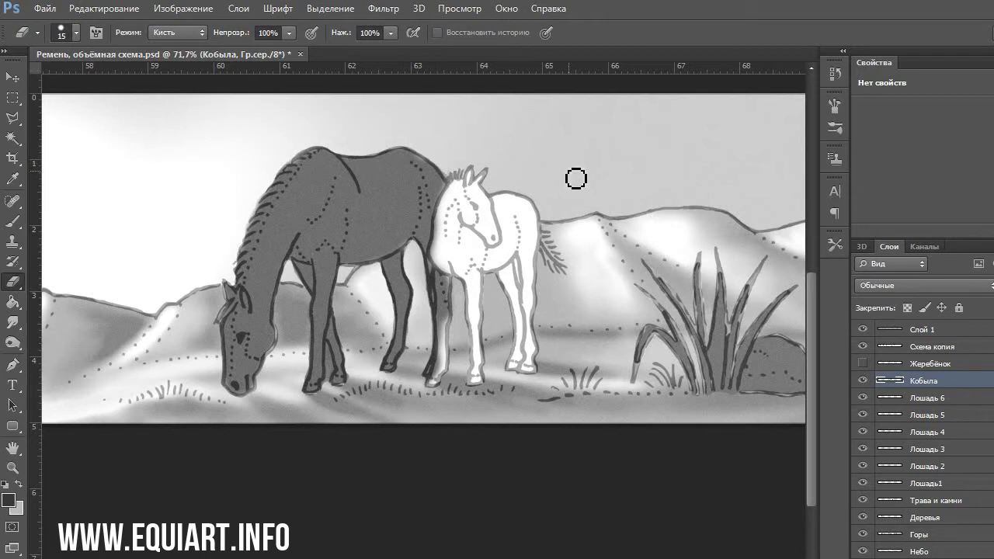
{"action": "left_click_drag", "start_coordinate": [455, 283], "coordinate": [442, 384]}
Burn the mare's neck, head, back, belly and legs, then dodge her front leg
{"action": "key", "text": "o"}
{"action": "left_click_drag", "start_coordinate": [310, 194], "coordinate": [326, 280]}
{"action": "key", "text": "e"}
{"action": "left_click", "coordinate": [75, 32]}
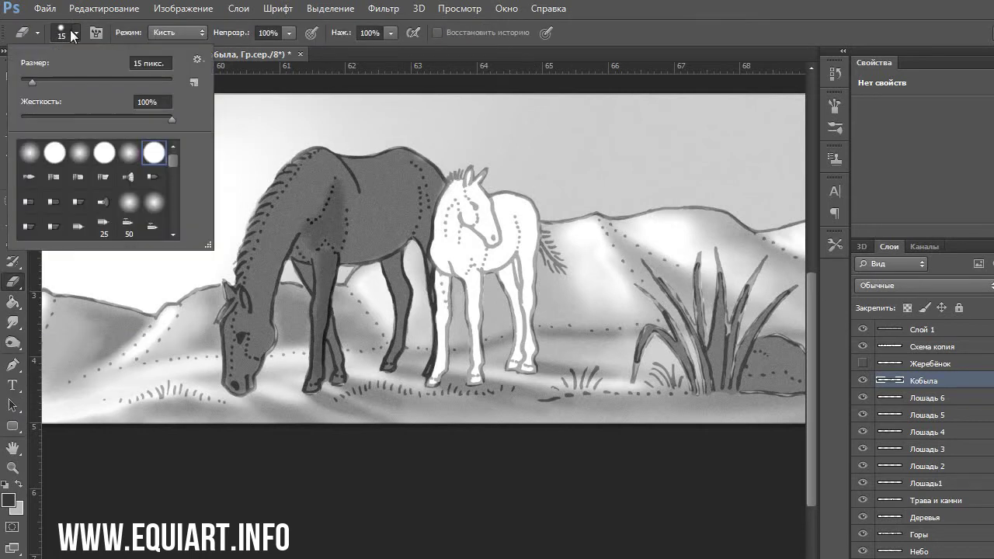
{"action": "double_click", "coordinate": [107, 174]}
{"action": "key", "text": "o"}
{"action": "mouse_move", "coordinate": [310, 171]}
{"action": "left_mouse_down"}
{"action": "mouse_move", "coordinate": [259, 329]}
{"action": "mouse_move", "coordinate": [282, 235]}
{"action": "mouse_move", "coordinate": [357, 155]}
{"action": "left_mouse_up"}
{"action": "mouse_move", "coordinate": [352, 225]}
{"action": "left_mouse_down"}
{"action": "mouse_move", "coordinate": [424, 222]}
{"action": "mouse_move", "coordinate": [324, 296]}
{"action": "left_mouse_up"}
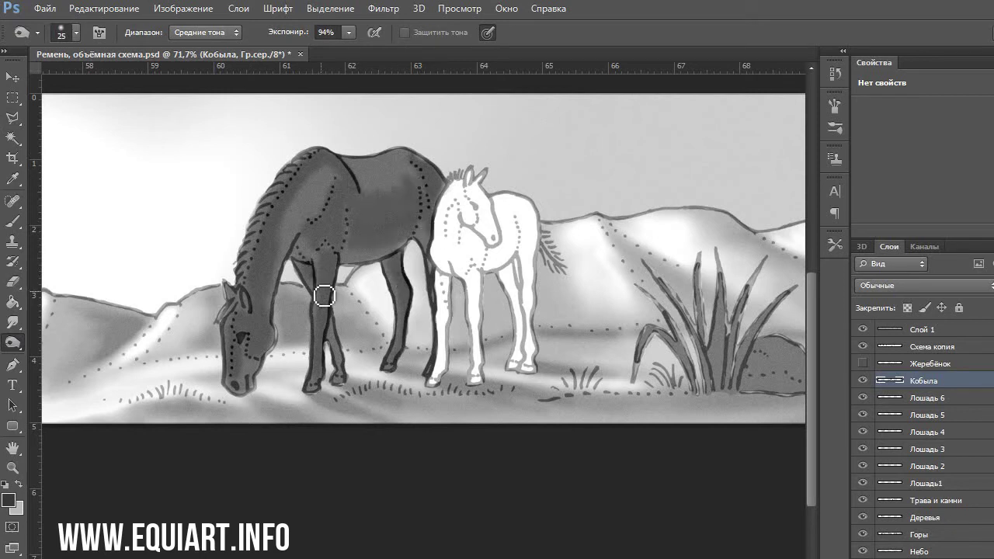
{"action": "left_click_drag", "start_coordinate": [12, 342], "coordinate": [70, 343]}
{"action": "left_click_drag", "start_coordinate": [318, 290], "coordinate": [324, 356]}
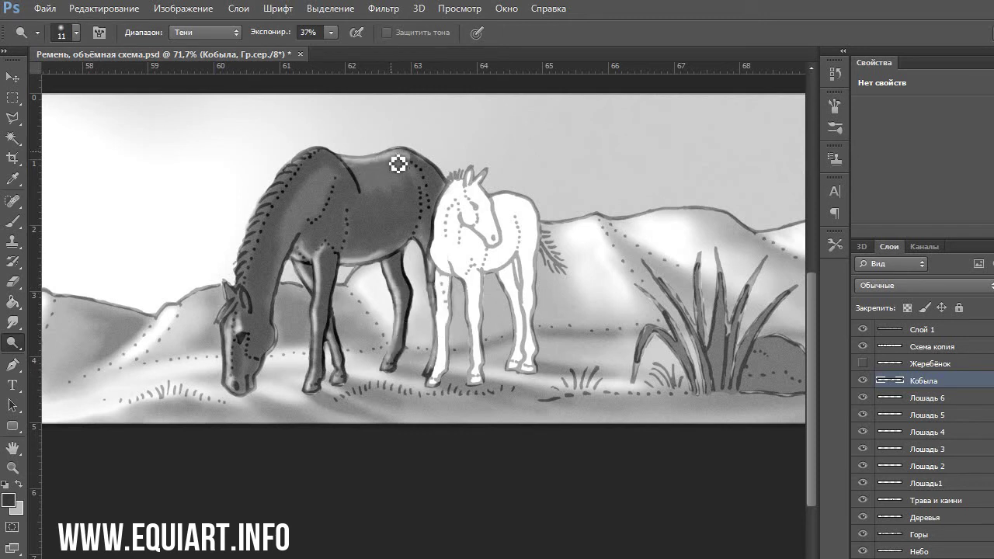
Burn the foal's body darker and dodge its legs lighter
{"action": "key", "text": "shift+o"}
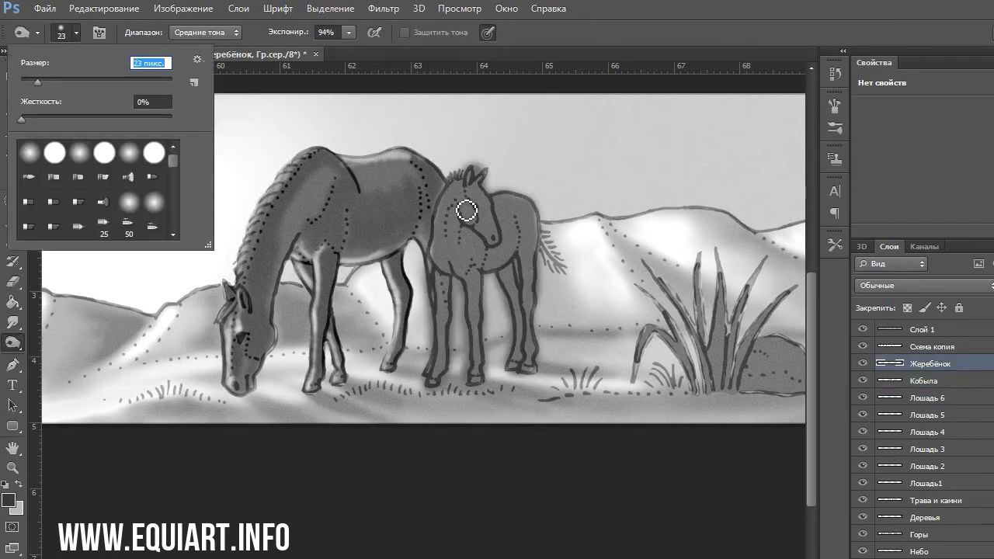
{"action": "mouse_move", "coordinate": [461, 207]}
{"action": "left_mouse_down"}
{"action": "mouse_move", "coordinate": [492, 224]}
{"action": "mouse_move", "coordinate": [522, 299]}
{"action": "left_mouse_up"}
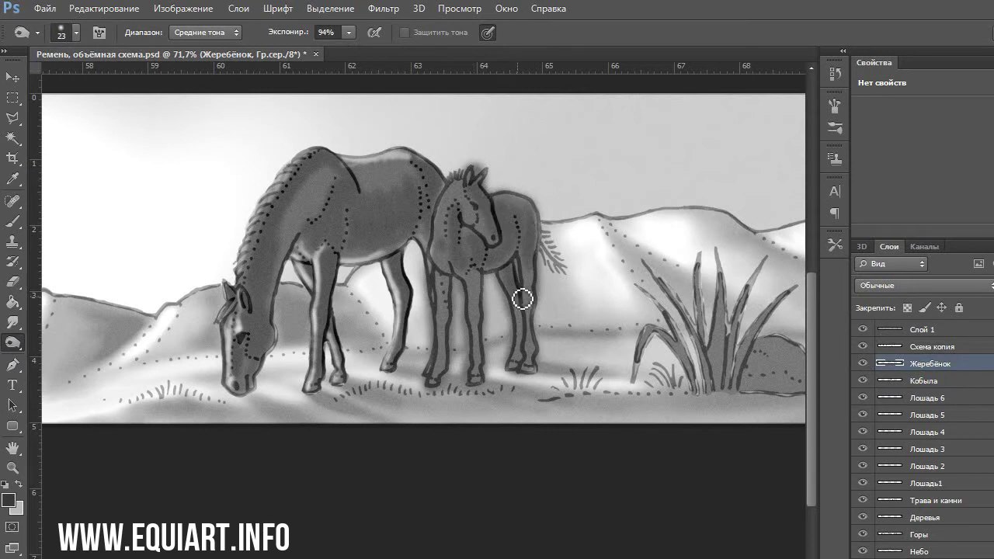
{"action": "key", "text": "shift+o"}
{"action": "left_click_drag", "start_coordinate": [438, 326], "coordinate": [448, 378]}
{"action": "left_click_drag", "start_coordinate": [472, 337], "coordinate": [480, 388]}
{"action": "left_click_drag", "start_coordinate": [512, 353], "coordinate": [534, 320]}
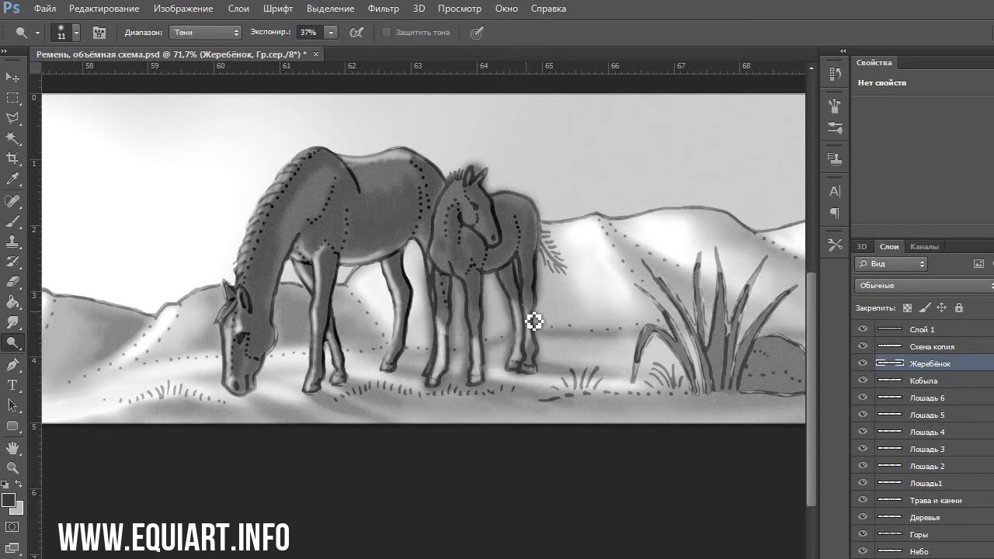
Erase stray grey along the foal's legs, hind leg and ground
{"action": "key", "text": "e"}
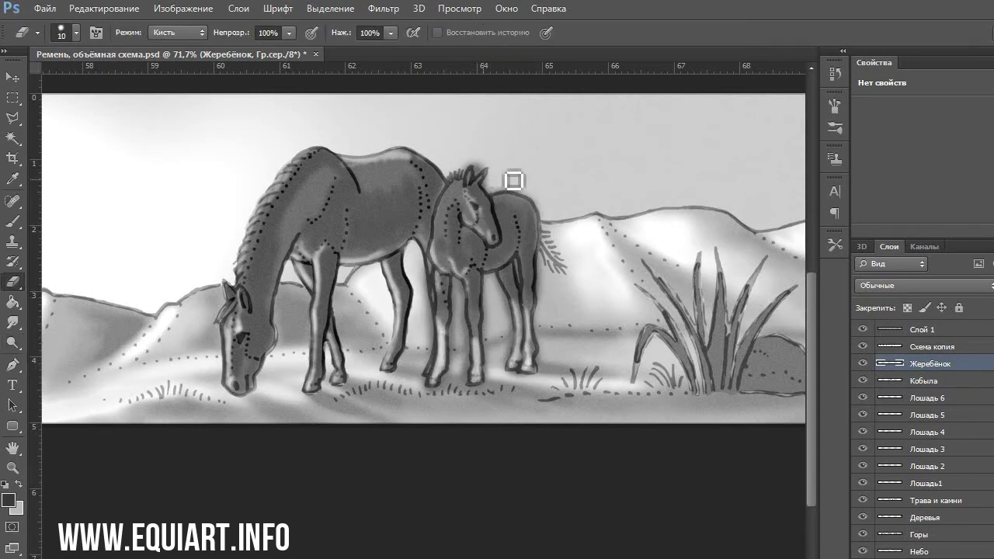
{"action": "mouse_move", "coordinate": [435, 260]}
{"action": "left_mouse_down"}
{"action": "mouse_move", "coordinate": [437, 288]}
{"action": "mouse_move", "coordinate": [466, 324]}
{"action": "mouse_move", "coordinate": [426, 395]}
{"action": "mouse_move", "coordinate": [478, 402]}
{"action": "left_mouse_up"}
{"action": "left_click_drag", "start_coordinate": [498, 289], "coordinate": [527, 298]}
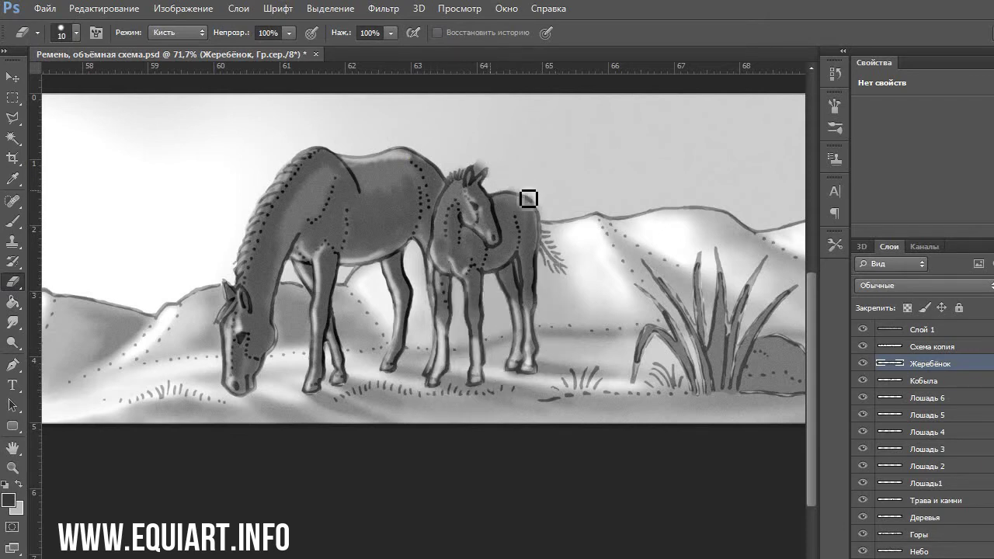
{"action": "key", "text": "l"}
{"action": "left_click", "coordinate": [523, 267], "text": "ctrl"}
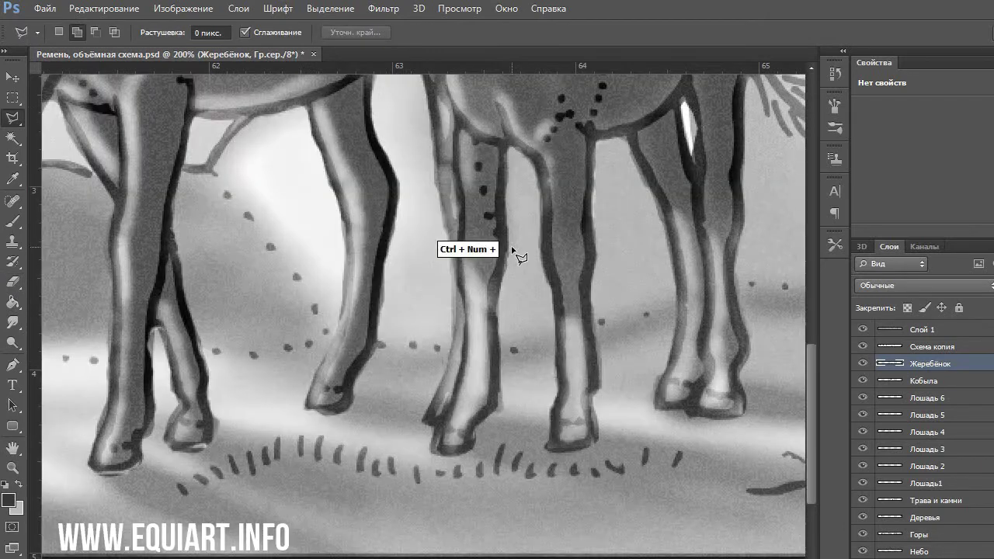
{"action": "left_click", "coordinate": [691, 139], "text": "alt"}
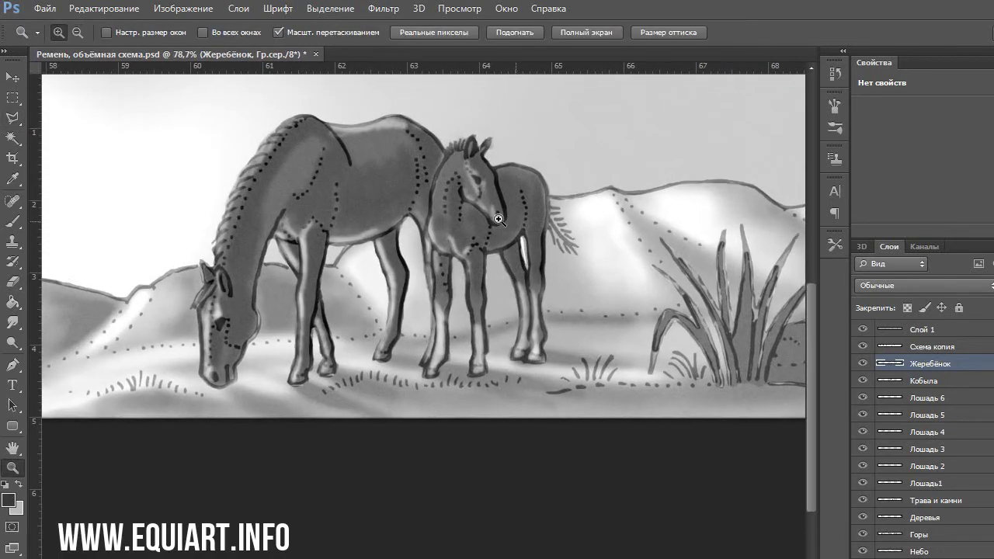
{"action": "left_click_drag", "start_coordinate": [596, 270], "coordinate": [621, 270]}
{"action": "key", "text": "o"}
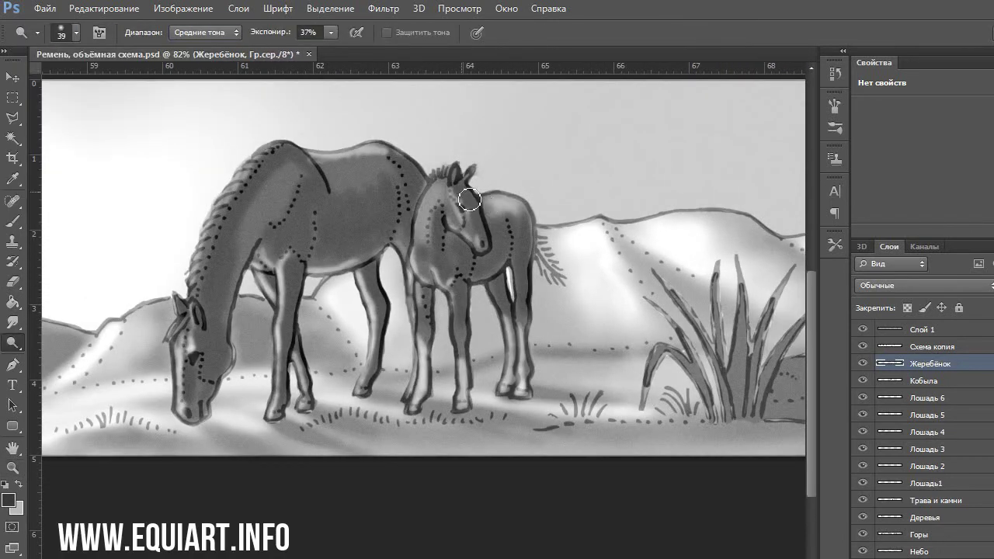
Name the layer Лошадь 7, paint the galloping horse grey, and erase spill at leg and neck
{"action": "type", "text": "Лошадь 7"}
{"action": "key", "text": "Return"}
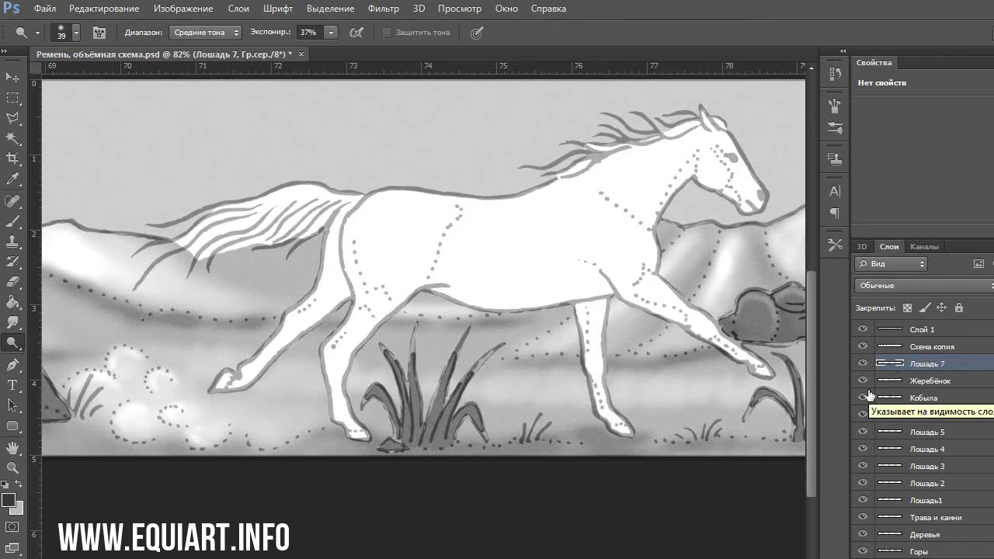
{"action": "key", "text": "b"}
{"action": "mouse_move", "coordinate": [481, 233]}
{"action": "left_mouse_down"}
{"action": "mouse_move", "coordinate": [594, 335]}
{"action": "mouse_move", "coordinate": [614, 427]}
{"action": "left_mouse_up"}
{"action": "key", "text": "e"}
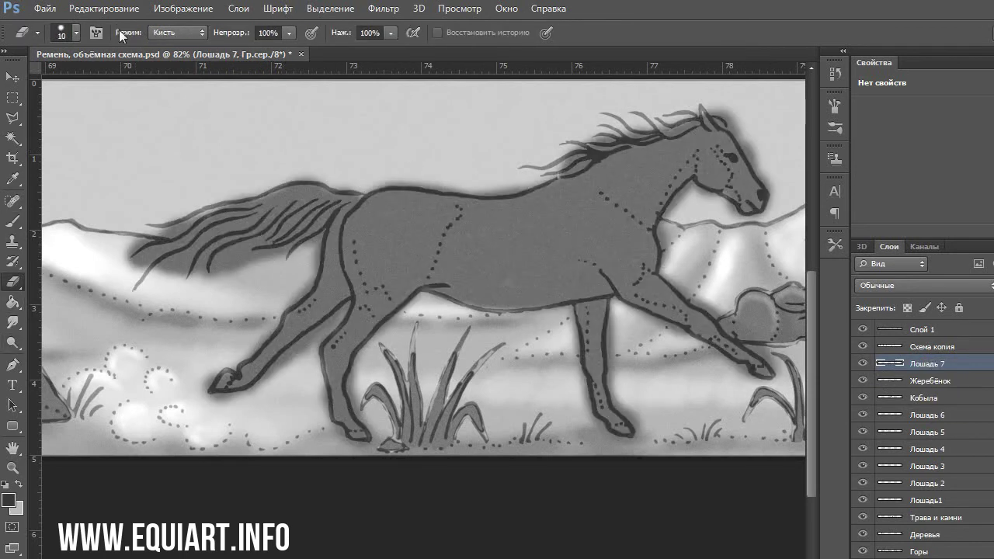
{"action": "left_click", "coordinate": [75, 32]}
{"action": "left_click_drag", "start_coordinate": [319, 326], "coordinate": [313, 361]}
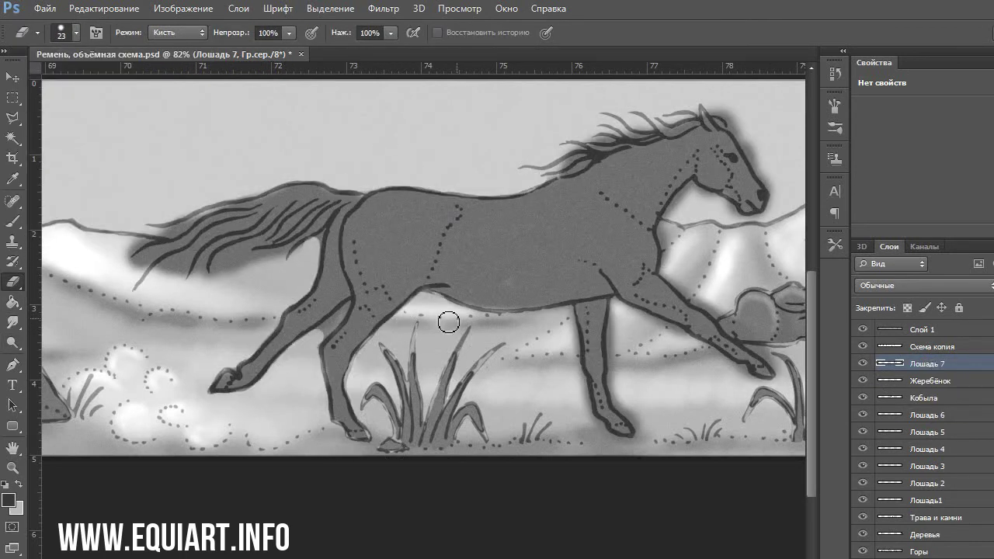
{"action": "left_click_drag", "start_coordinate": [675, 247], "coordinate": [699, 202]}
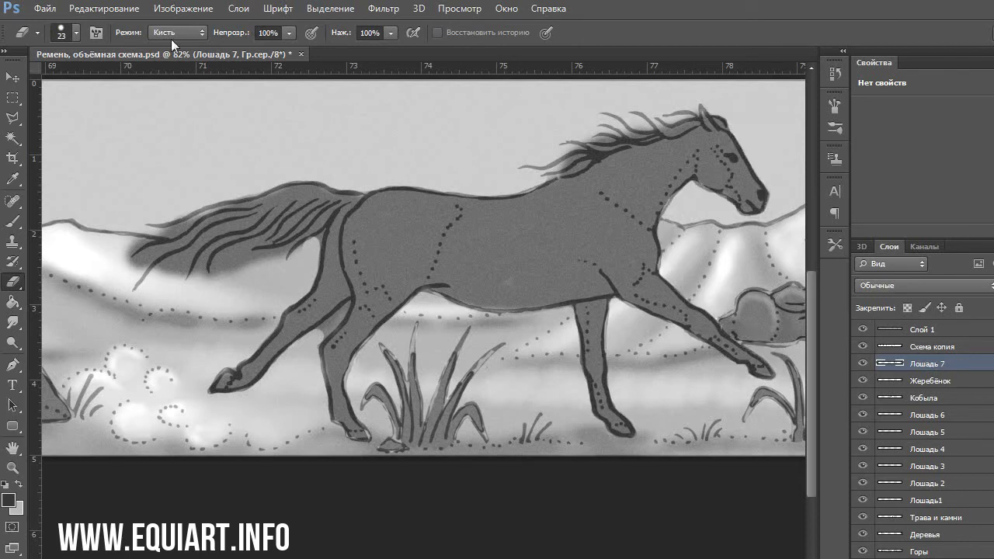
Dodge the shadow under the tail and lighten the horse's back and shoulder
{"action": "key", "text": "o"}
{"action": "left_click_drag", "start_coordinate": [280, 256], "coordinate": [140, 264]}
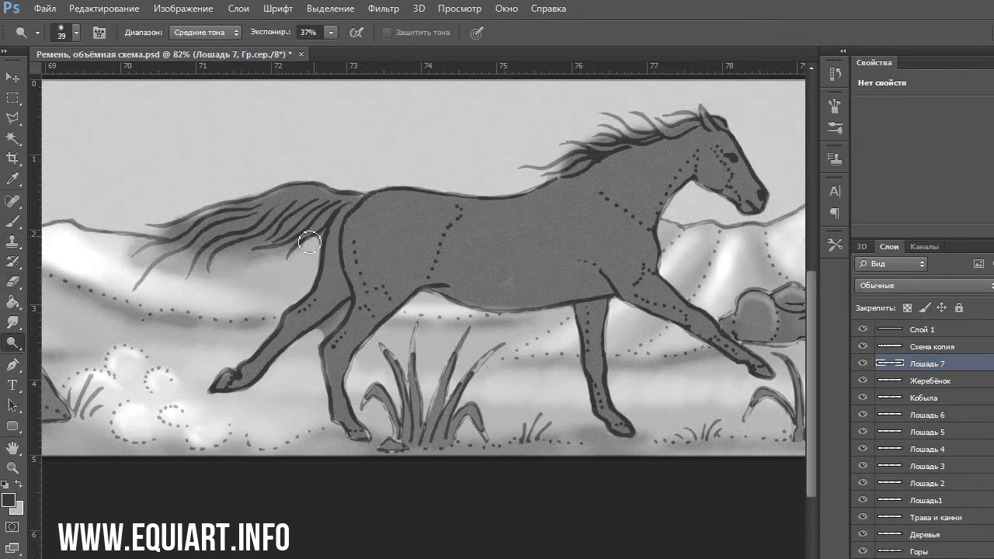
{"action": "key", "text": "l"}
{"action": "left_click_drag", "start_coordinate": [324, 232], "coordinate": [314, 242]}
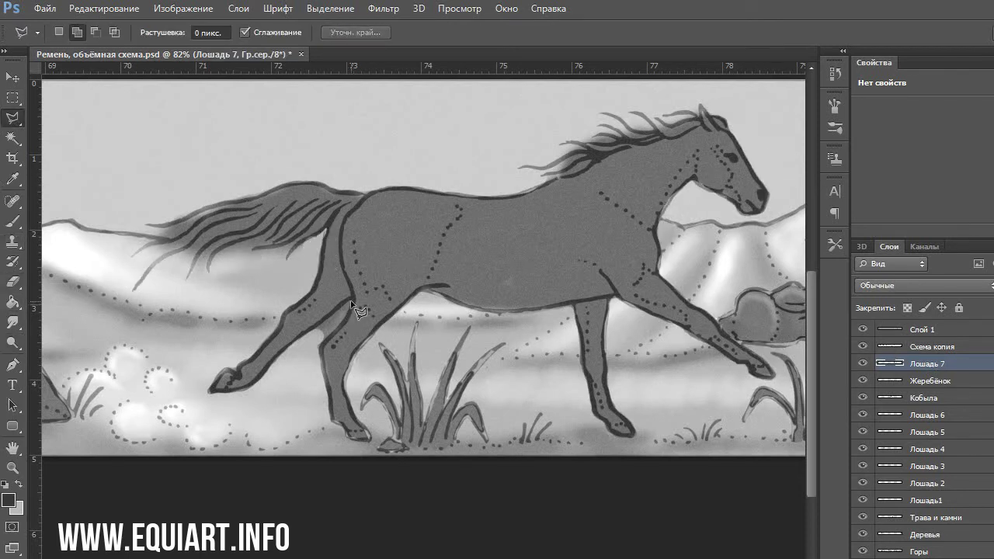
{"action": "scroll", "coordinate": [353, 326], "scroll_direction": "up", "scroll_amount": 2}
{"action": "left_click", "coordinate": [11, 341]}
{"action": "mouse_move", "coordinate": [381, 311]}
{"action": "left_mouse_down"}
{"action": "mouse_move", "coordinate": [410, 277]}
{"action": "mouse_move", "coordinate": [588, 250]}
{"action": "mouse_move", "coordinate": [661, 344]}
{"action": "left_mouse_up"}
{"action": "mouse_move", "coordinate": [660, 233]}
{"action": "left_mouse_down"}
{"action": "mouse_move", "coordinate": [498, 278]}
{"action": "mouse_move", "coordinate": [403, 264]}
{"action": "left_mouse_up"}
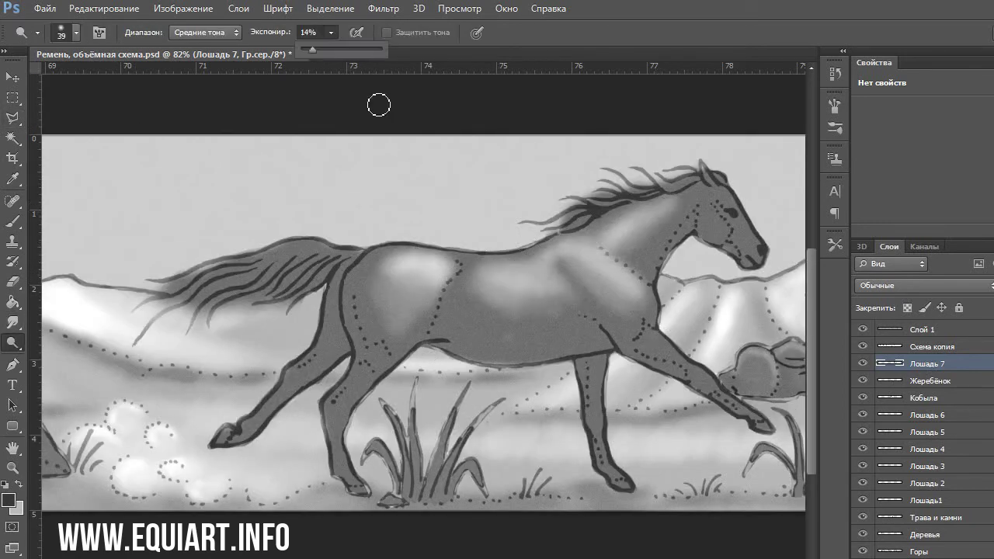
{"action": "left_click_drag", "start_coordinate": [458, 318], "coordinate": [595, 306]}
Undo the last dodge stroke and adjust the layer's dark, midtone and light Levels
{"action": "key", "text": "v"}
{"action": "left_click", "coordinate": [105, 8]}
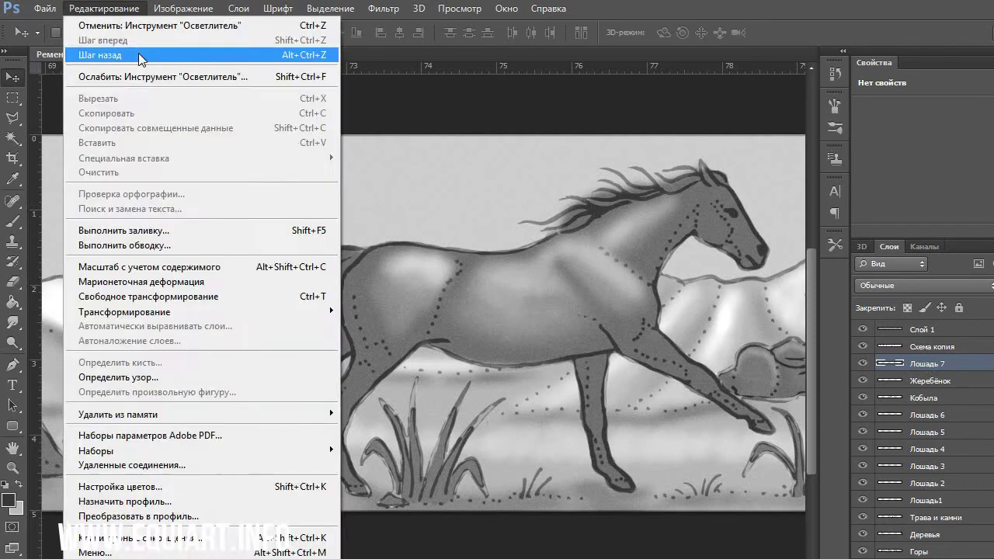
{"action": "left_click", "coordinate": [117, 54]}
{"action": "key", "text": "ctrl+l"}
{"action": "left_click_drag", "start_coordinate": [775, 323], "coordinate": [780, 324]}
{"action": "left_click_drag", "start_coordinate": [971, 323], "coordinate": [882, 323]}
{"action": "left_click_drag", "start_coordinate": [831, 323], "coordinate": [813, 323]}
{"action": "key", "text": "Return"}
Burn the horse's tail and mane, then dodge its legs at 30% exposure
{"action": "key", "text": "o"}
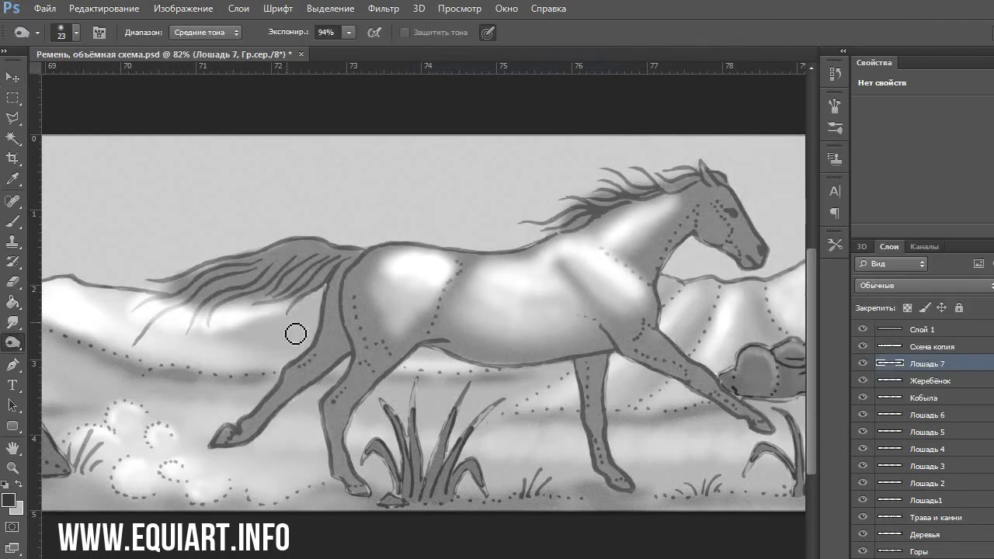
{"action": "left_click_drag", "start_coordinate": [342, 256], "coordinate": [267, 257]}
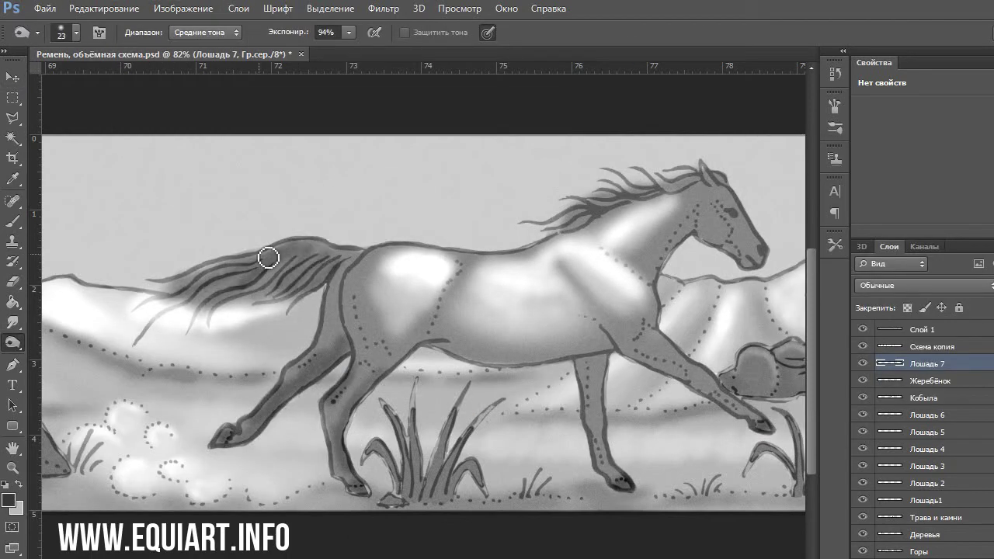
{"action": "left_click_drag", "start_coordinate": [559, 221], "coordinate": [691, 179]}
{"action": "key", "text": "3"}
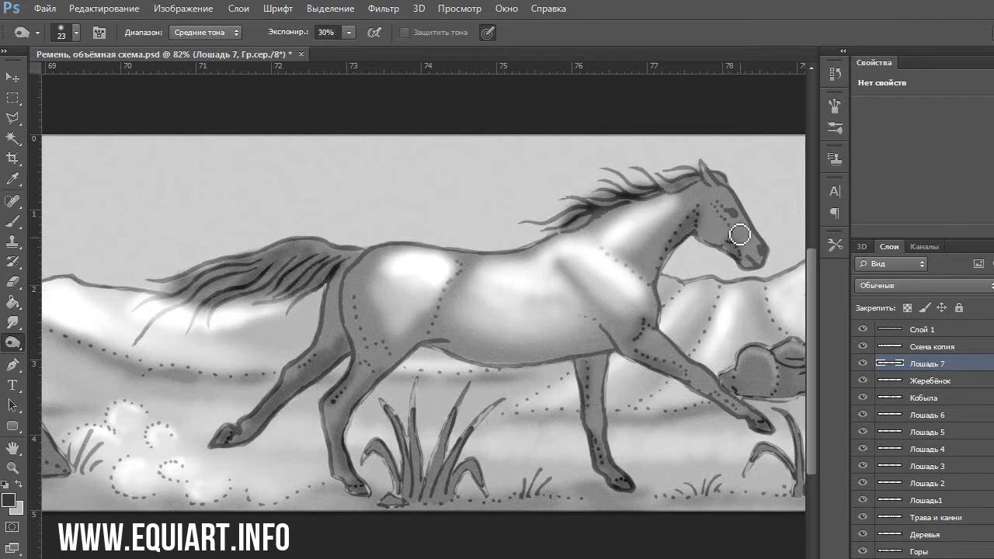
{"action": "key", "text": "shift+o"}
{"action": "left_click", "coordinate": [75, 32]}
{"action": "key", "text": "Return"}
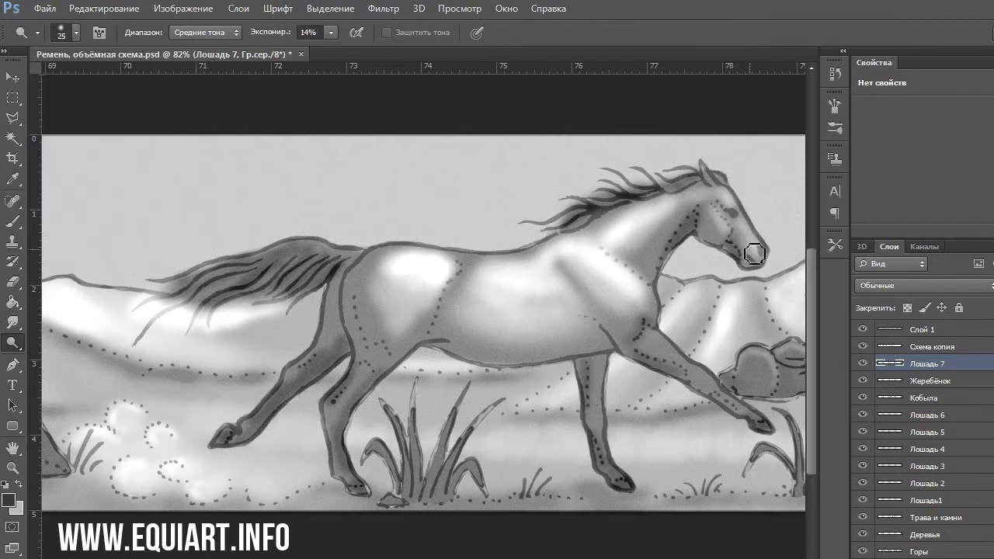
{"action": "left_click_drag", "start_coordinate": [338, 412], "coordinate": [299, 361]}
{"action": "mouse_move", "coordinate": [648, 342]}
{"action": "left_mouse_down"}
{"action": "mouse_move", "coordinate": [598, 412]}
{"action": "mouse_move", "coordinate": [598, 365]}
{"action": "left_mouse_up"}
Dodge the horse's neck and hindquarter with a 14 px brush at 52% exposure
{"action": "key", "text": "5"}
{"action": "key", "text": "2"}
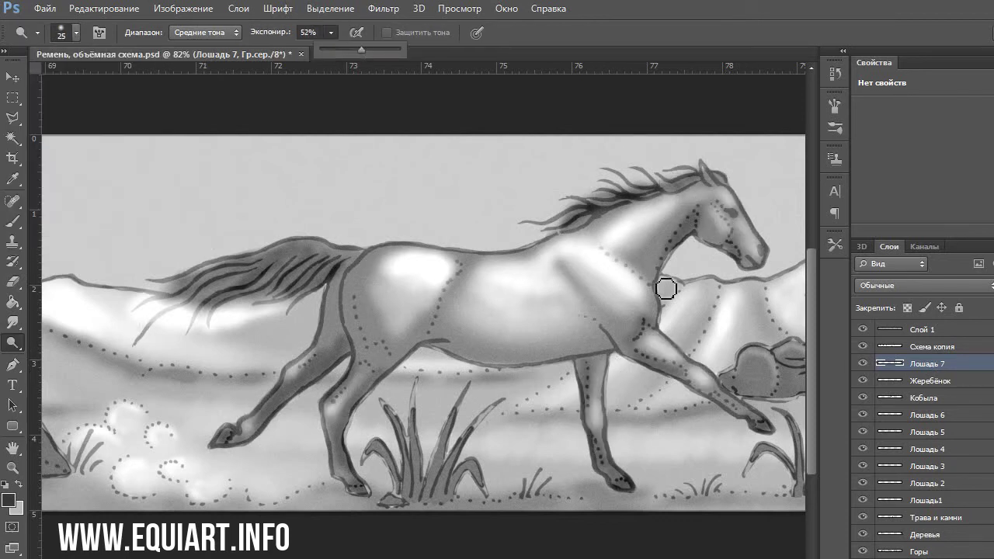
{"action": "left_click", "coordinate": [75, 32]}
{"action": "left_click_drag", "start_coordinate": [34, 83], "coordinate": [30, 83]}
{"action": "key", "text": "Return"}
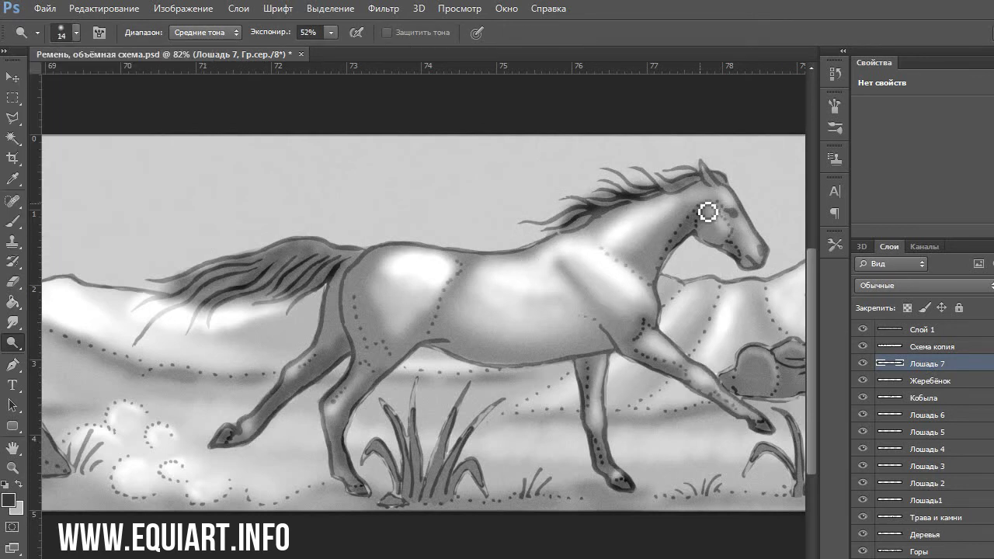
{"action": "left_click_drag", "start_coordinate": [695, 208], "coordinate": [656, 283]}
{"action": "left_click_drag", "start_coordinate": [286, 37], "coordinate": [260, 37]}
{"action": "left_click_drag", "start_coordinate": [355, 293], "coordinate": [365, 354]}
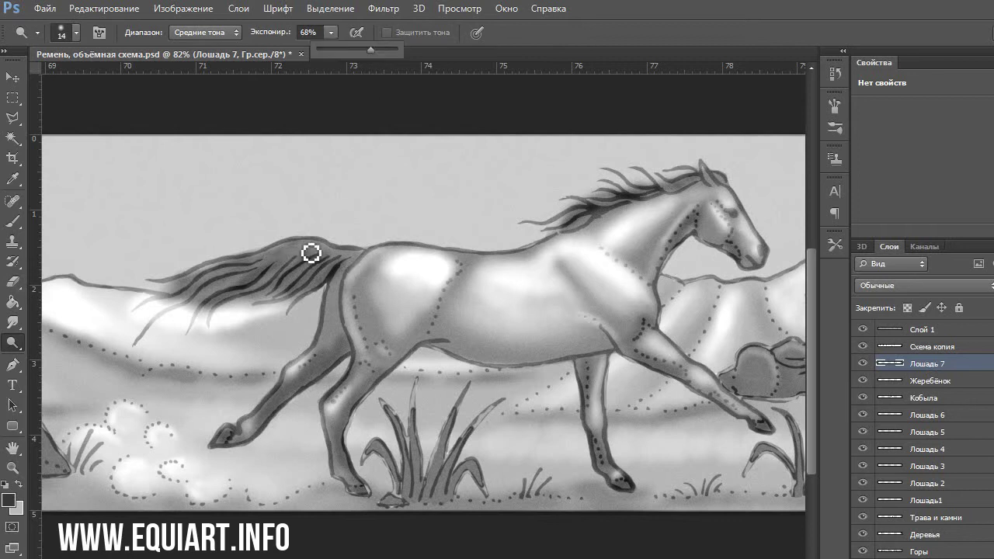
Tone the Лошадь 9 horse flat grey and erase the spill over the white horse's front leg
{"action": "key", "text": "shift+o"}
{"action": "key", "text": "shift+o"}
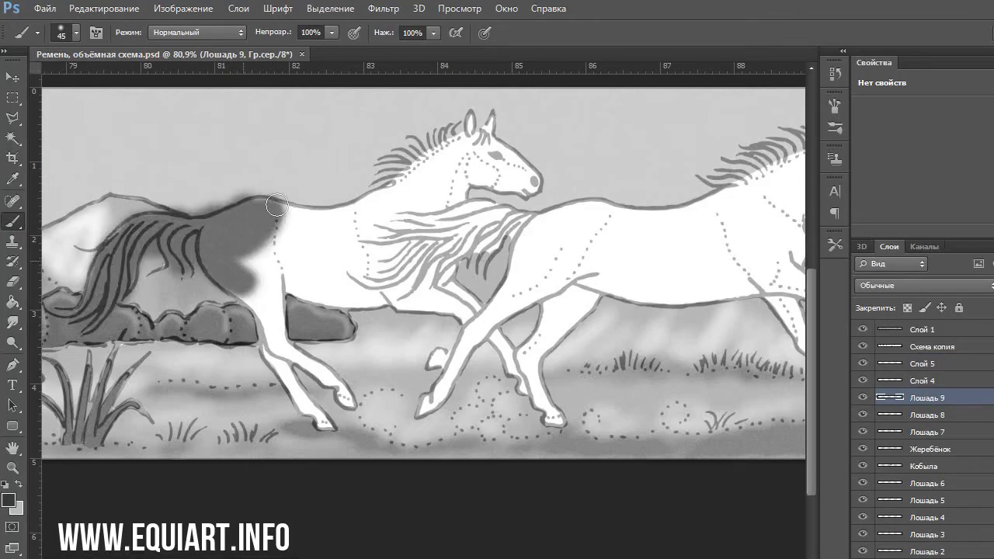
{"action": "left_click_drag", "start_coordinate": [328, 384], "coordinate": [466, 333]}
{"action": "key", "text": "e"}
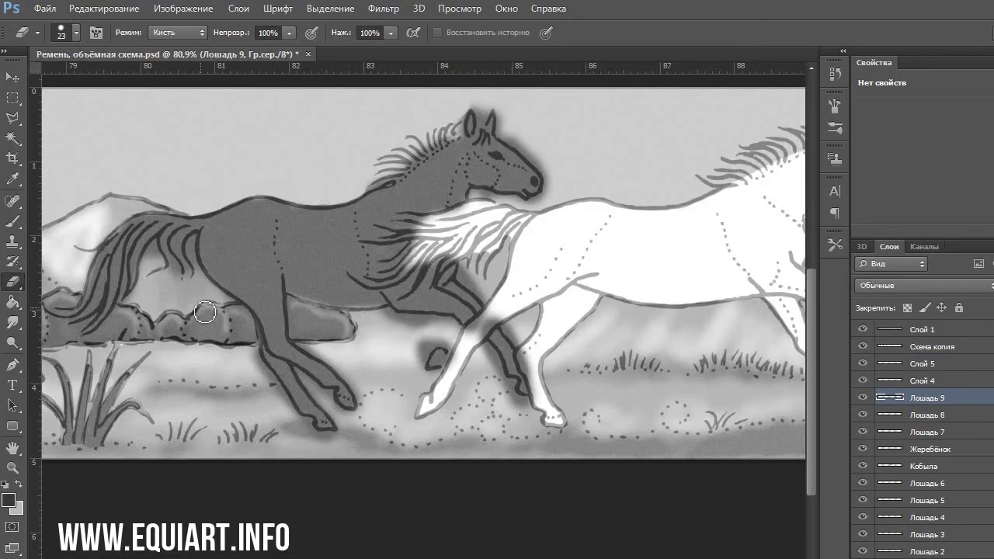
{"action": "mouse_move", "coordinate": [423, 326]}
{"action": "left_mouse_down"}
{"action": "mouse_move", "coordinate": [487, 332]}
{"action": "mouse_move", "coordinate": [536, 388]}
{"action": "left_mouse_up"}
Lighten the horse's back and hindquarters with a soft 33 px Dodge brush at 53% exposure
{"action": "key", "text": "l"}
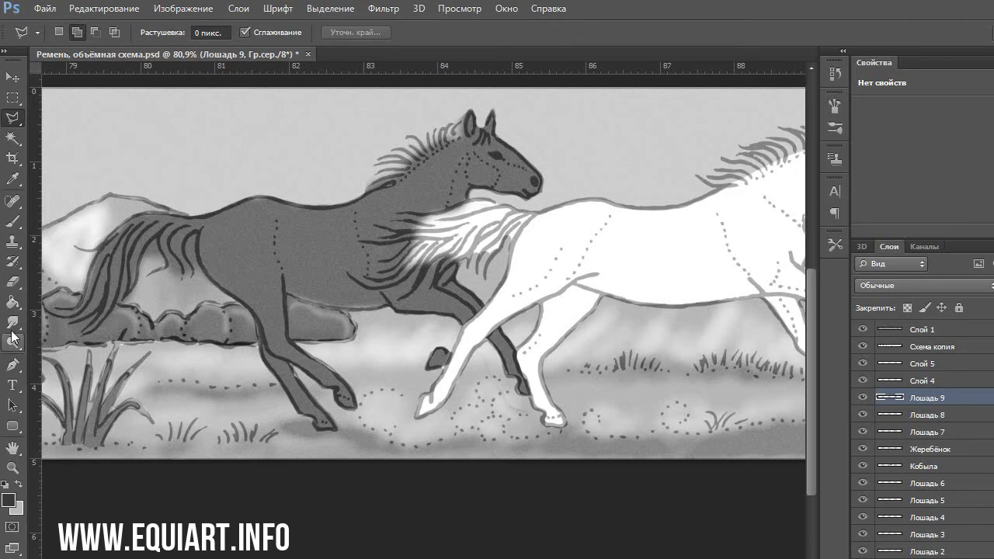
{"action": "left_click", "coordinate": [11, 341]}
{"action": "left_click", "coordinate": [76, 31]}
{"action": "left_click", "coordinate": [75, 32]}
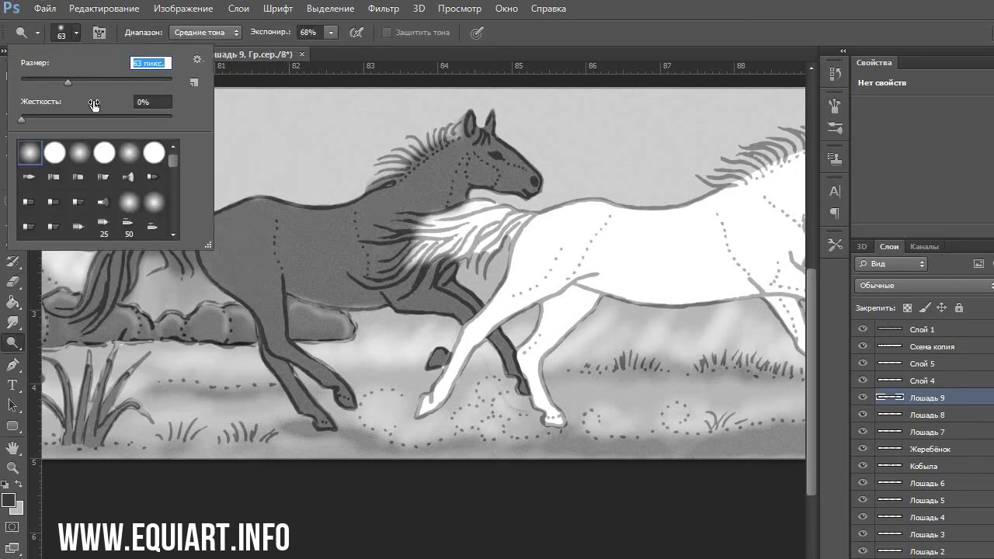
{"action": "left_click_drag", "start_coordinate": [326, 218], "coordinate": [435, 202]}
{"action": "left_click_drag", "start_coordinate": [233, 233], "coordinate": [264, 264]}
{"action": "mouse_move", "coordinate": [295, 225]}
{"action": "left_mouse_down"}
{"action": "mouse_move", "coordinate": [282, 210]}
{"action": "mouse_move", "coordinate": [477, 160]}
{"action": "mouse_move", "coordinate": [517, 183]}
{"action": "mouse_move", "coordinate": [504, 151]}
{"action": "mouse_move", "coordinate": [249, 233]}
{"action": "left_mouse_up"}
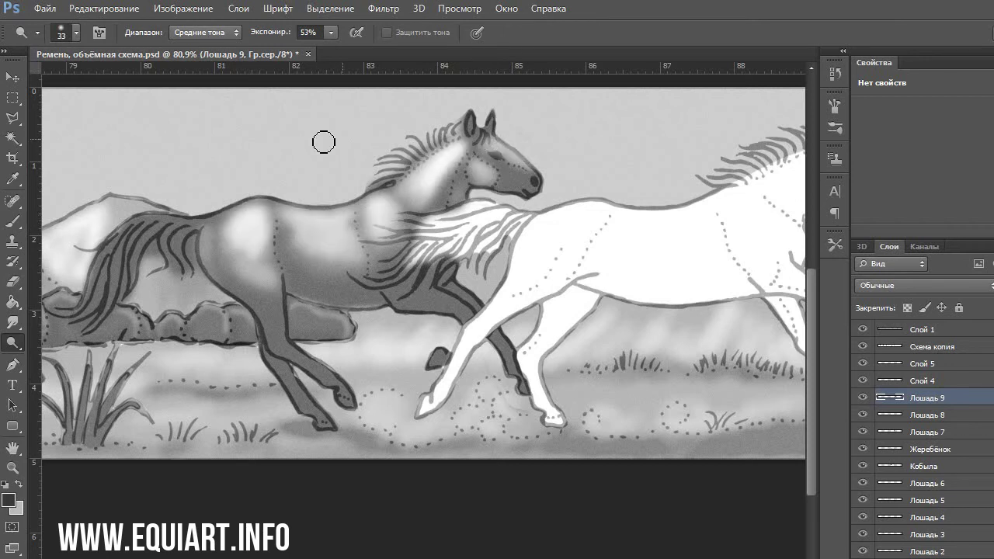
Set Dodge to 17 px on Highlights, then brighten the horse with Levels by raising the white point
{"action": "left_click", "coordinate": [75, 32]}
{"action": "key", "text": "Return"}
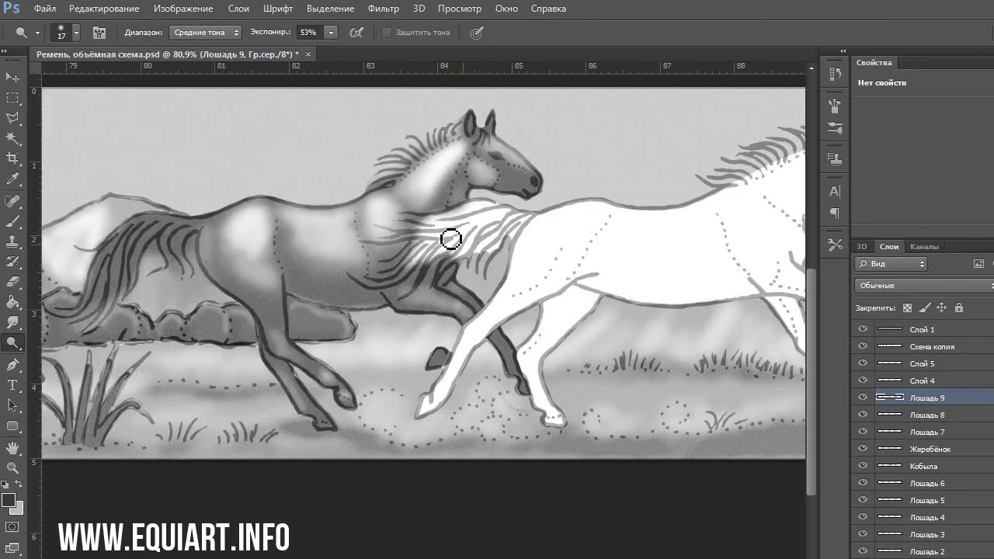
{"action": "left_click", "coordinate": [204, 32]}
{"action": "left_click", "coordinate": [198, 71]}
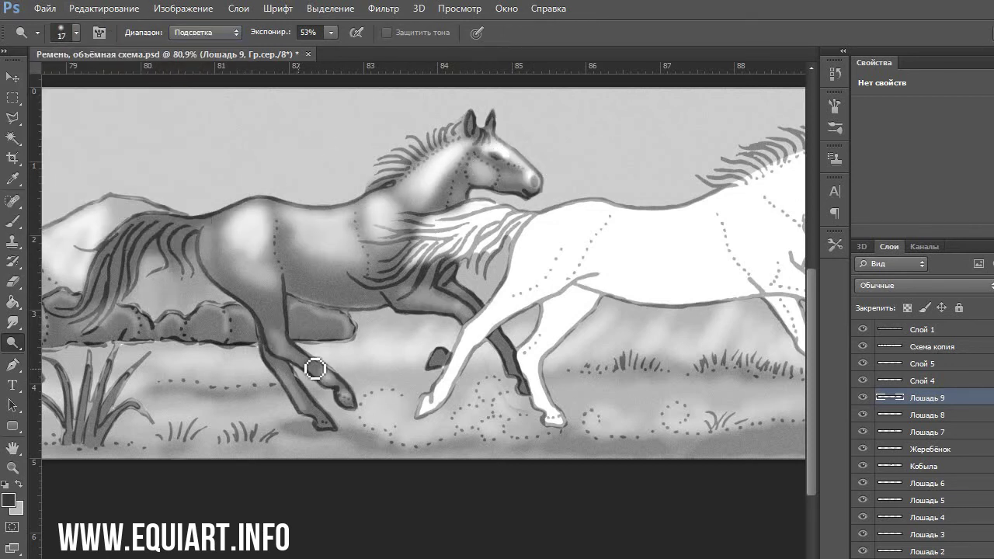
{"action": "left_click", "coordinate": [105, 7]}
{"action": "key", "text": "ctrl+l"}
{"action": "left_click_drag", "start_coordinate": [969, 324], "coordinate": [909, 324]}
{"action": "key", "text": "Return"}
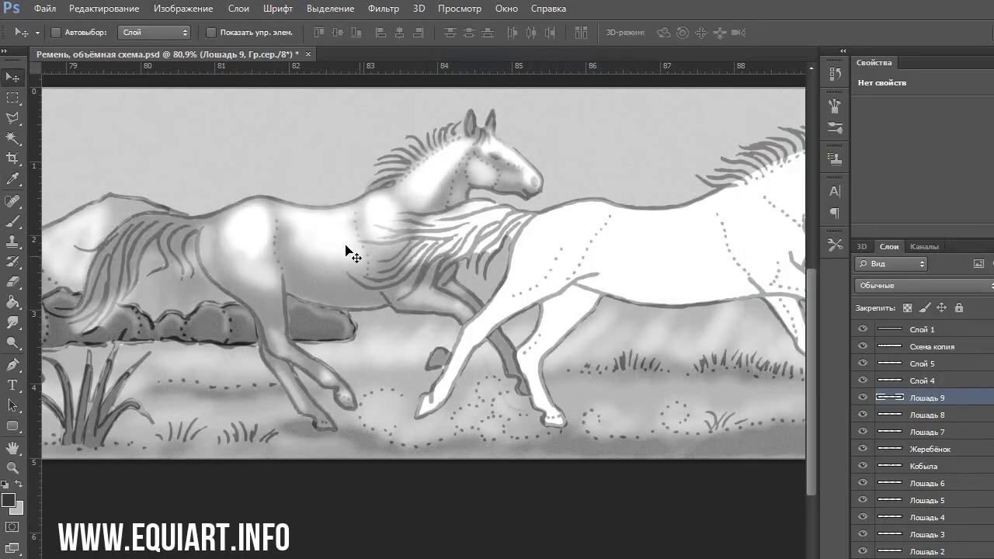
Burn the horse's tail, belly, hind hoof and legs darker
{"action": "key", "text": "o"}
{"action": "mouse_move", "coordinate": [94, 310]}
{"action": "left_mouse_down"}
{"action": "mouse_move", "coordinate": [173, 238]}
{"action": "mouse_move", "coordinate": [419, 277]}
{"action": "left_mouse_up"}
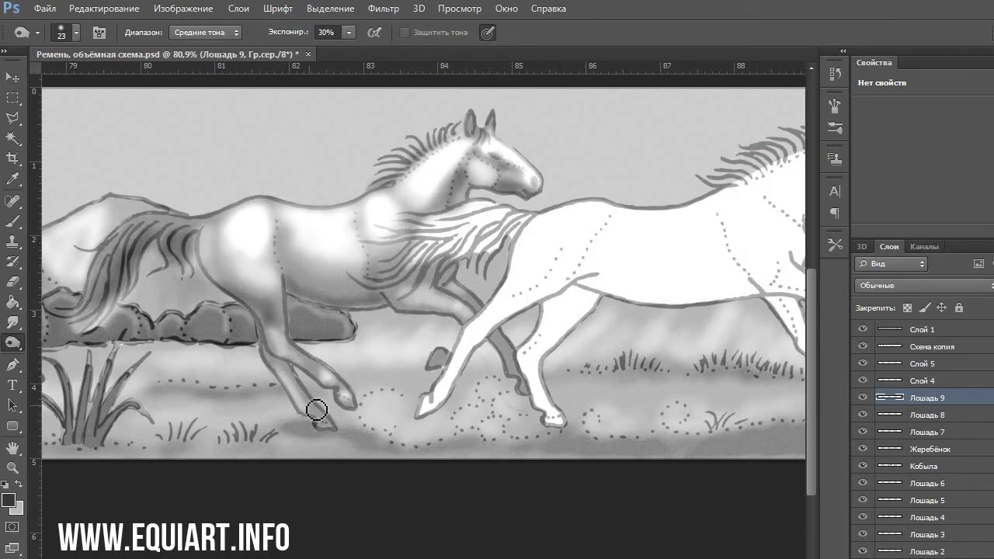
{"action": "mouse_move", "coordinate": [316, 410]}
{"action": "left_mouse_down"}
{"action": "mouse_move", "coordinate": [455, 340]}
{"action": "mouse_move", "coordinate": [221, 244]}
{"action": "left_mouse_up"}
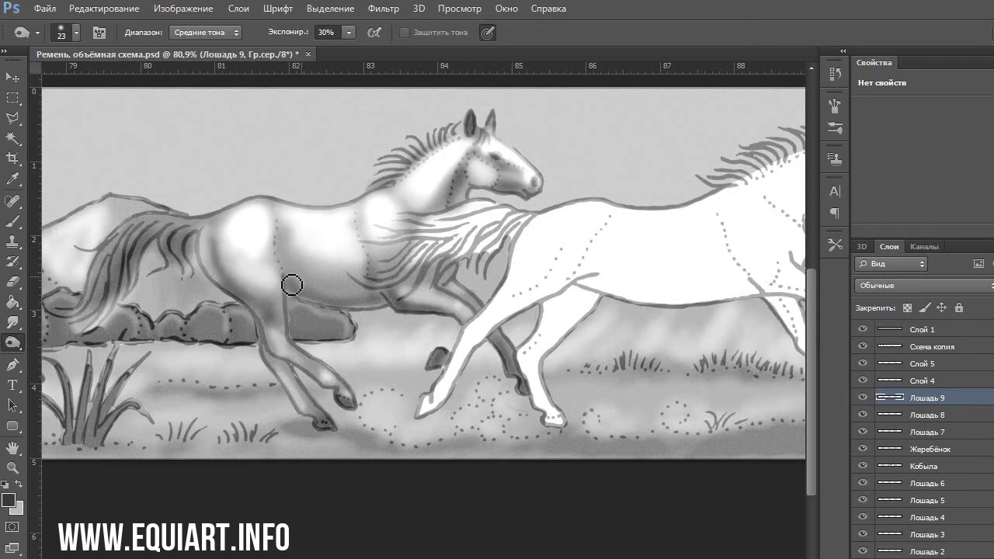
Dodge the horse's front leg and belly with a 20 px brush on Highlights
{"action": "key", "text": "shift+o"}
{"action": "key", "text": "shift+o"}
{"action": "left_click", "coordinate": [75, 32]}
{"action": "key", "text": "Return"}
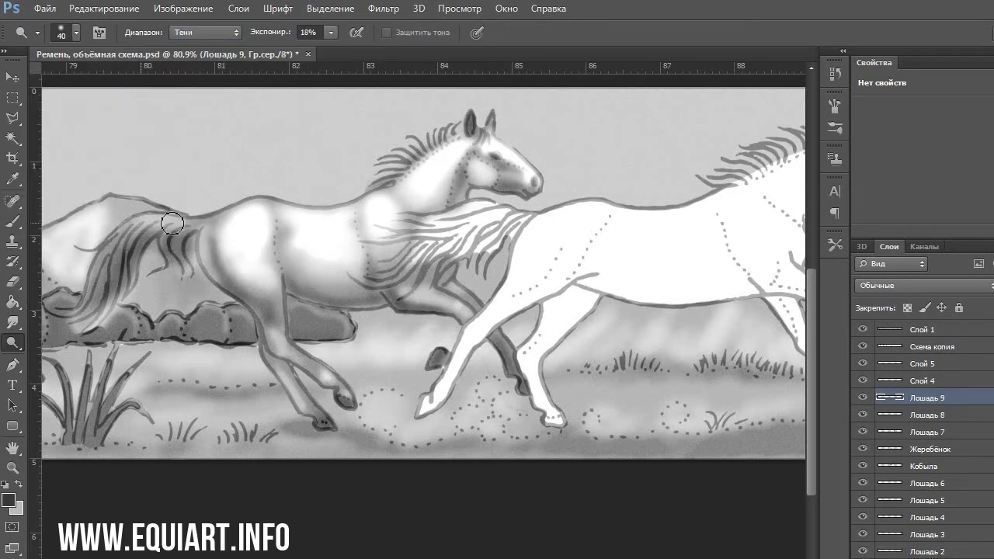
{"action": "left_click", "coordinate": [331, 32]}
{"action": "key", "text": "alt+shift+h"}
{"action": "left_click", "coordinate": [75, 32]}
{"action": "key", "text": "Return"}
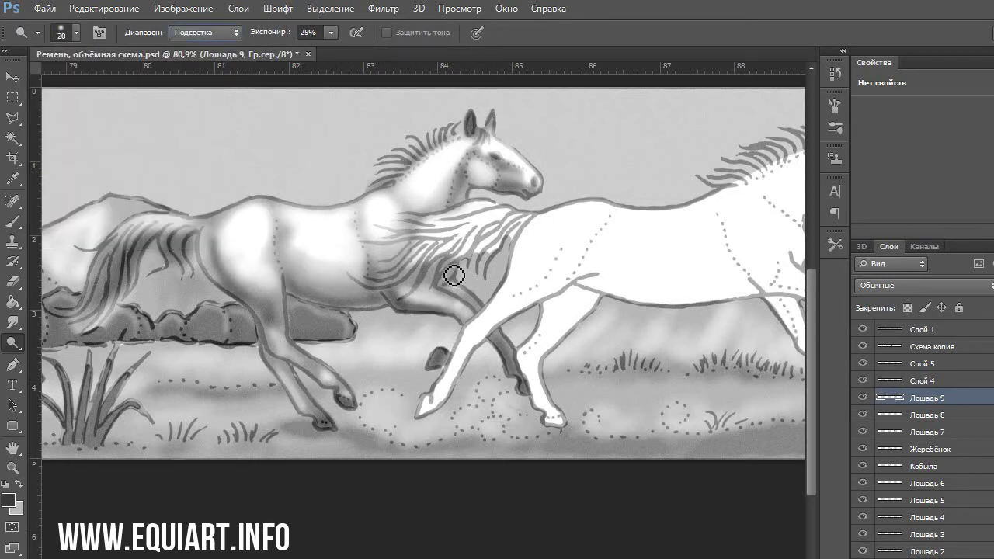
{"action": "mouse_move", "coordinate": [309, 347]}
{"action": "left_mouse_down"}
{"action": "mouse_move", "coordinate": [256, 326]}
{"action": "mouse_move", "coordinate": [296, 299]}
{"action": "left_mouse_up"}
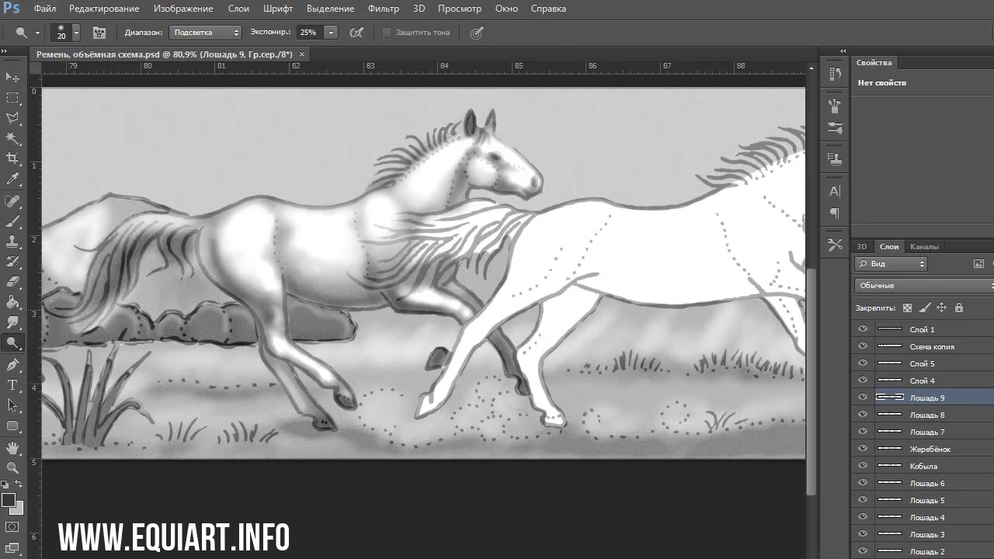
Add a new layer and name it 'Лошадь 10'
{"action": "key", "text": "b"}
{"action": "scroll", "coordinate": [423, 272], "scroll_direction": "right", "scroll_amount": 3}
{"action": "double_click", "coordinate": [921, 380]}
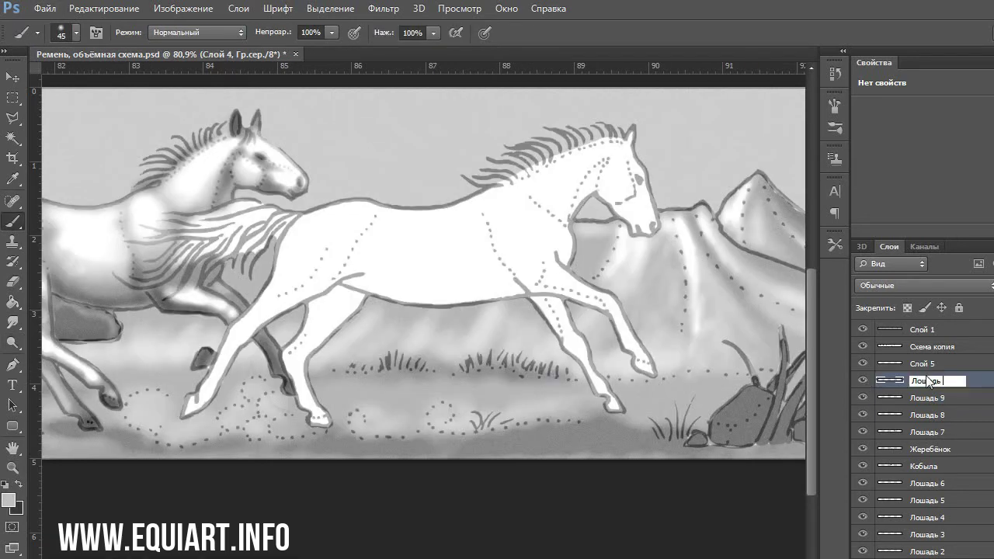
{"action": "type", "text": "Лошадь 10"}
{"action": "key", "text": "Return"}
{"action": "key", "text": "ctrl+alt+z"}
{"action": "key", "text": "ctrl+alt+z"}
{"action": "key", "text": "ctrl+alt+z"}
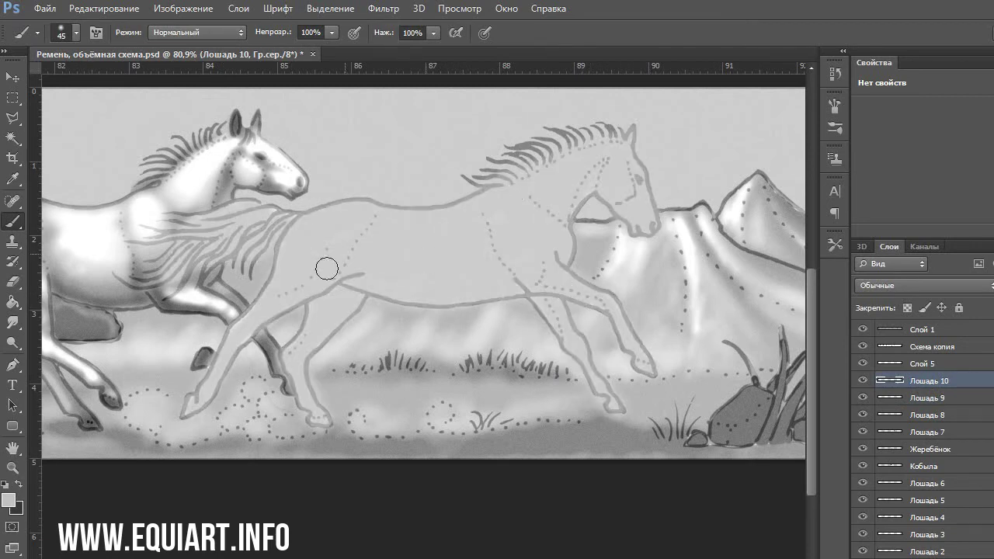
Hide the other layers and clean up the new horse with a 20 px, then 9 px eraser
{"action": "key", "text": "e"}
{"action": "left_click", "coordinate": [76, 33]}
{"action": "left_click_drag", "start_coordinate": [93, 93], "coordinate": [71, 92]}
{"action": "key", "text": "Return"}
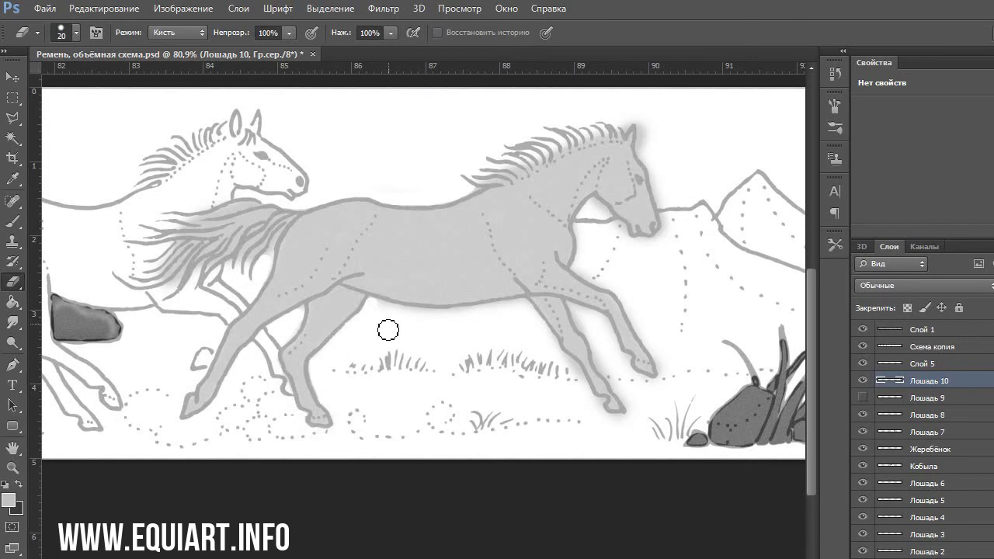
{"action": "key", "text": "bracketleft"}
{"action": "key", "text": "bracketleft"}
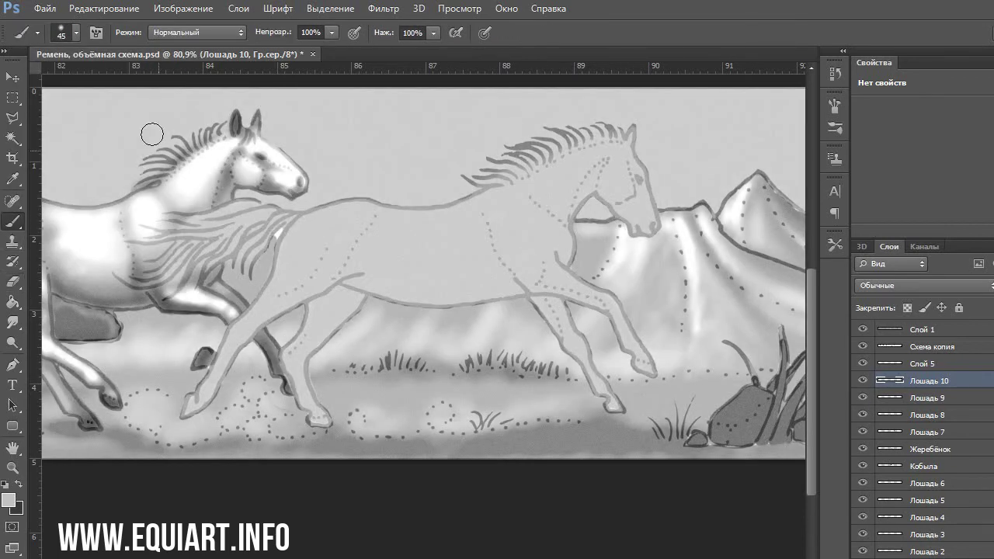
Burn the pale horse's chest, legs, hooves, belly and head darker
{"action": "key", "text": "o"}
{"action": "key", "text": "shift+o"}
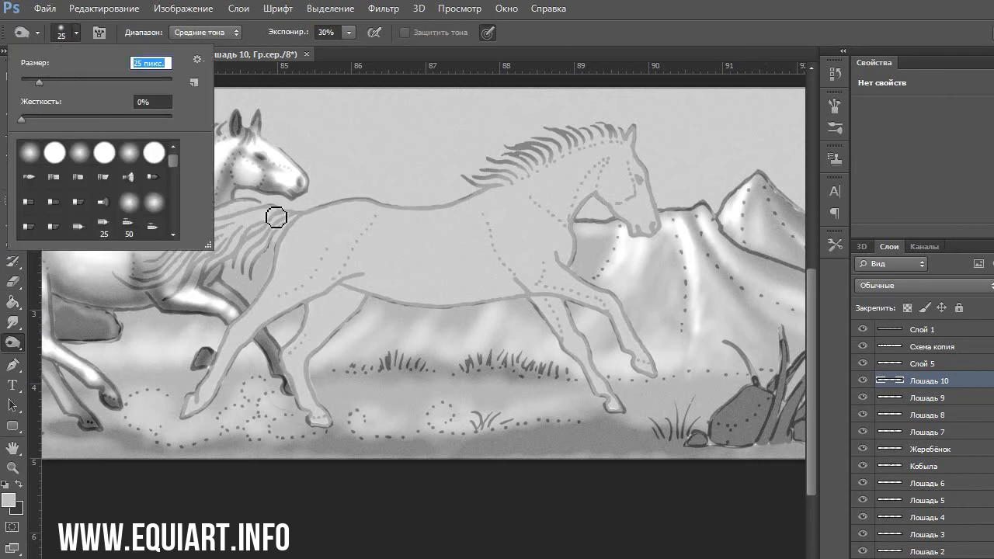
{"action": "left_click_drag", "start_coordinate": [357, 233], "coordinate": [195, 403]}
{"action": "mouse_move", "coordinate": [644, 365]}
{"action": "left_mouse_down"}
{"action": "mouse_move", "coordinate": [601, 166]}
{"action": "mouse_move", "coordinate": [293, 317]}
{"action": "mouse_move", "coordinate": [220, 382]}
{"action": "mouse_move", "coordinate": [362, 236]}
{"action": "mouse_move", "coordinate": [588, 138]}
{"action": "mouse_move", "coordinate": [235, 275]}
{"action": "mouse_move", "coordinate": [571, 318]}
{"action": "mouse_move", "coordinate": [233, 349]}
{"action": "mouse_move", "coordinate": [599, 295]}
{"action": "left_mouse_up"}
Lighten the horse by lifting the curve in Curves
{"action": "left_click", "coordinate": [104, 8]}
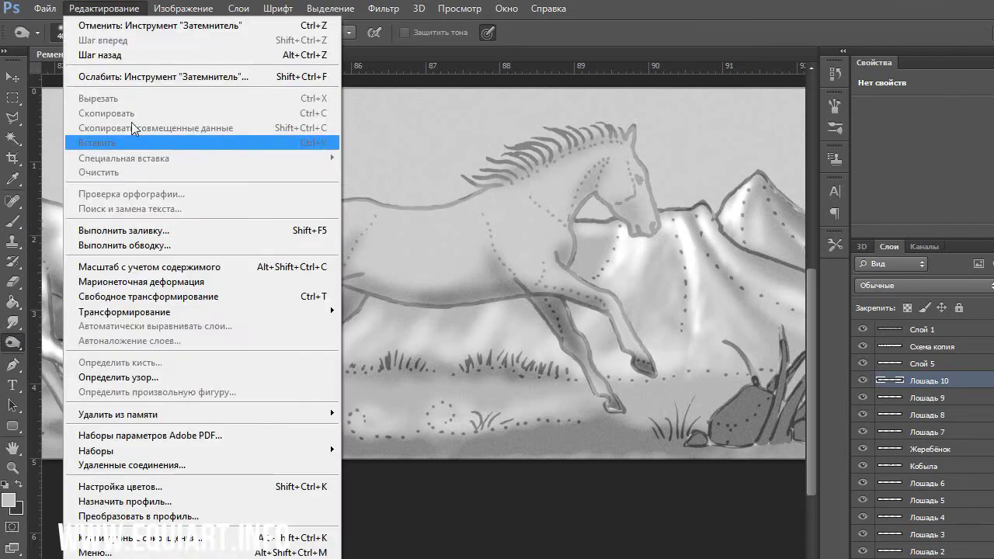
{"action": "key", "text": "ctrl+m"}
{"action": "left_click_drag", "start_coordinate": [851, 328], "coordinate": [924, 278]}
{"action": "key", "text": "Return"}
Lighten the pale horse's body with a ~50 px Dodge brush on Midtones at 86% exposure
{"action": "left_click", "coordinate": [76, 32]}
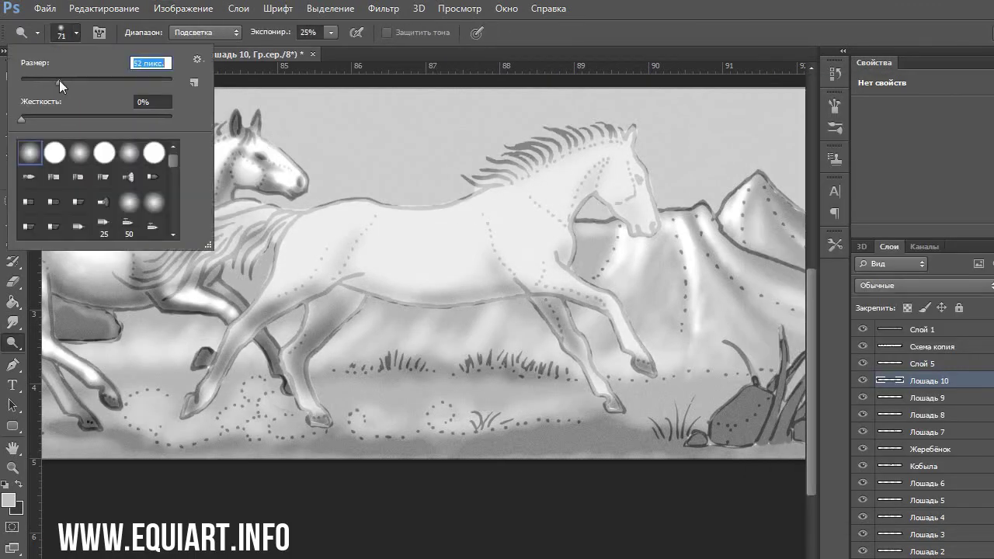
{"action": "left_click_drag", "start_coordinate": [373, 248], "coordinate": [491, 233]}
{"action": "left_click", "coordinate": [223, 31]}
{"action": "left_click", "coordinate": [187, 48]}
{"action": "key", "text": "8"}
{"action": "key", "text": "6"}
{"action": "mouse_move", "coordinate": [377, 244]}
{"action": "left_mouse_down"}
{"action": "mouse_move", "coordinate": [326, 233]}
{"action": "mouse_move", "coordinate": [327, 169]}
{"action": "left_mouse_up"}
Burn the horse's belly and foreleg with a 13 px brush at 44% exposure on Highlights
{"action": "key", "text": "alt+shift+h"}
{"action": "key", "text": "1"}
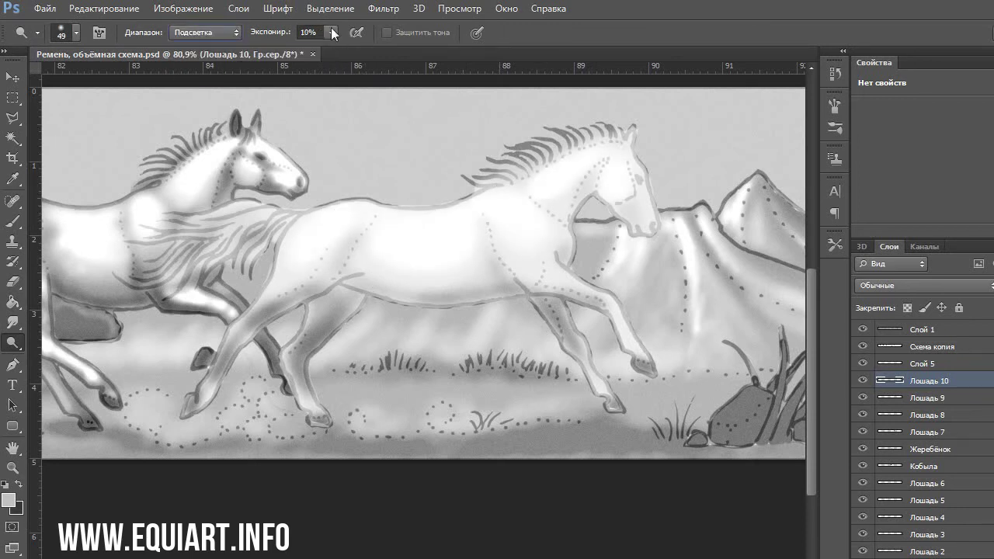
{"action": "key", "text": "bracketleft"}
{"action": "key", "text": "bracketleft"}
{"action": "key", "text": "bracketleft"}
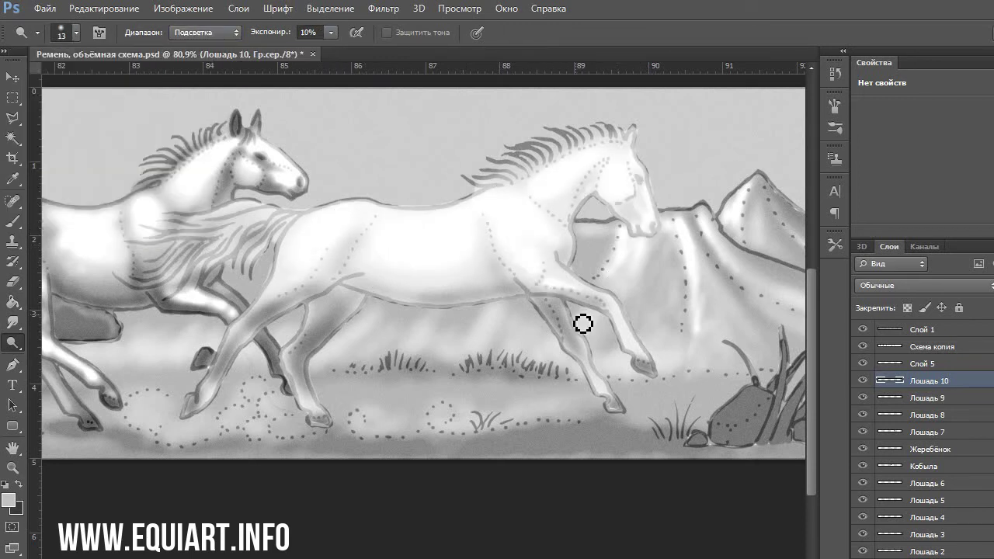
{"action": "left_click", "coordinate": [37, 31]}
{"action": "left_click", "coordinate": [93, 78]}
{"action": "left_click", "coordinate": [348, 31]}
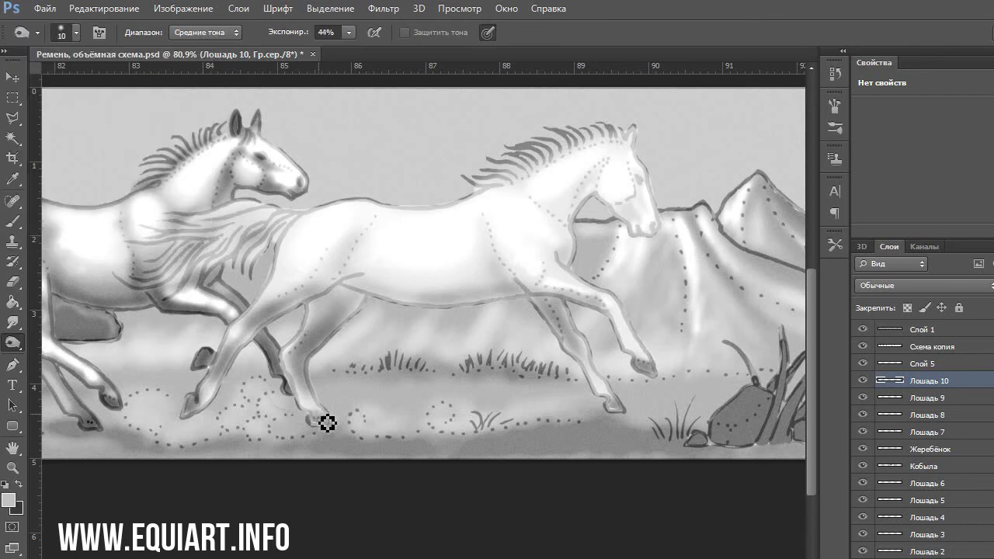
{"action": "key", "text": "alt+shift+h"}
{"action": "left_click_drag", "start_coordinate": [608, 284], "coordinate": [538, 305]}
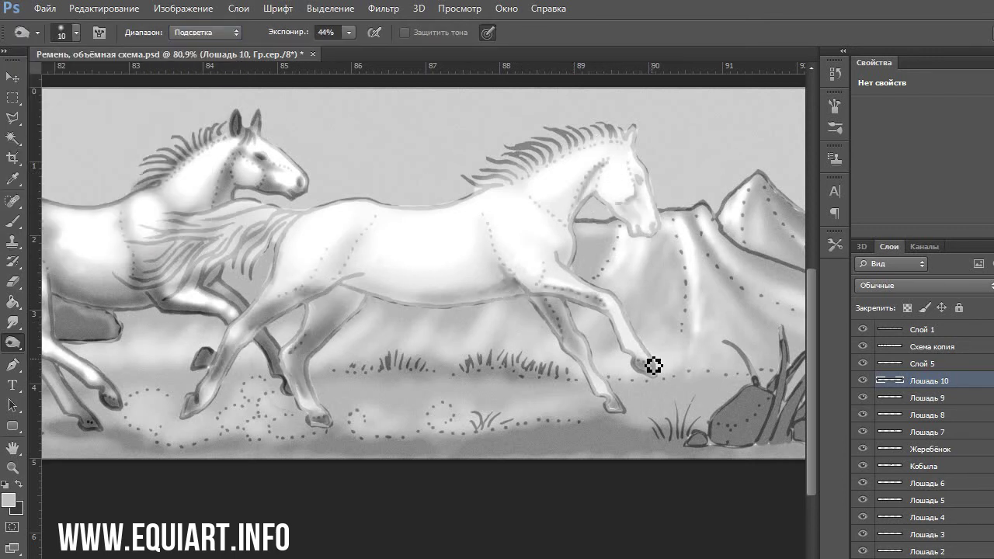
Dodge the mane and chest area brighter
{"action": "left_click", "coordinate": [75, 33]}
{"action": "key", "text": "shift+o"}
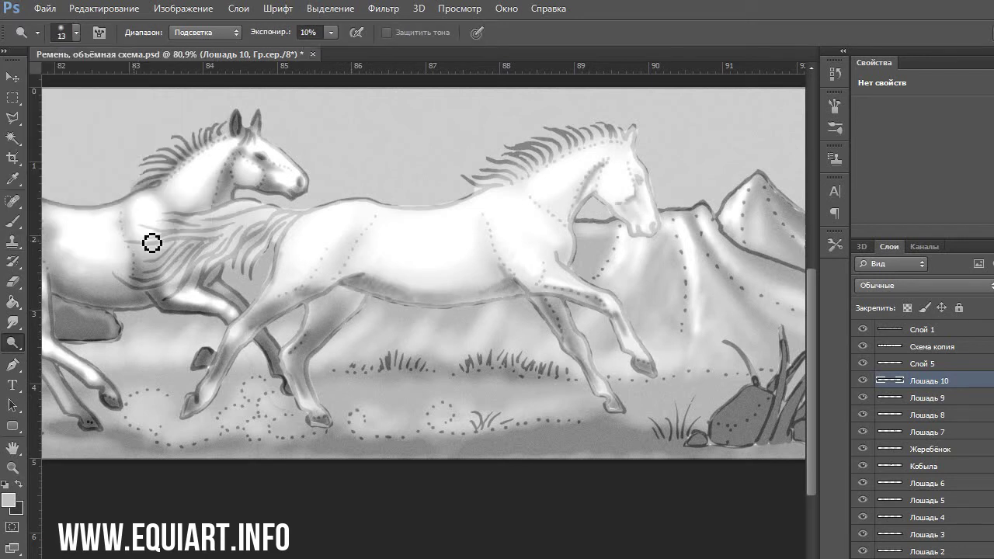
{"action": "left_click_drag", "start_coordinate": [247, 227], "coordinate": [148, 285]}
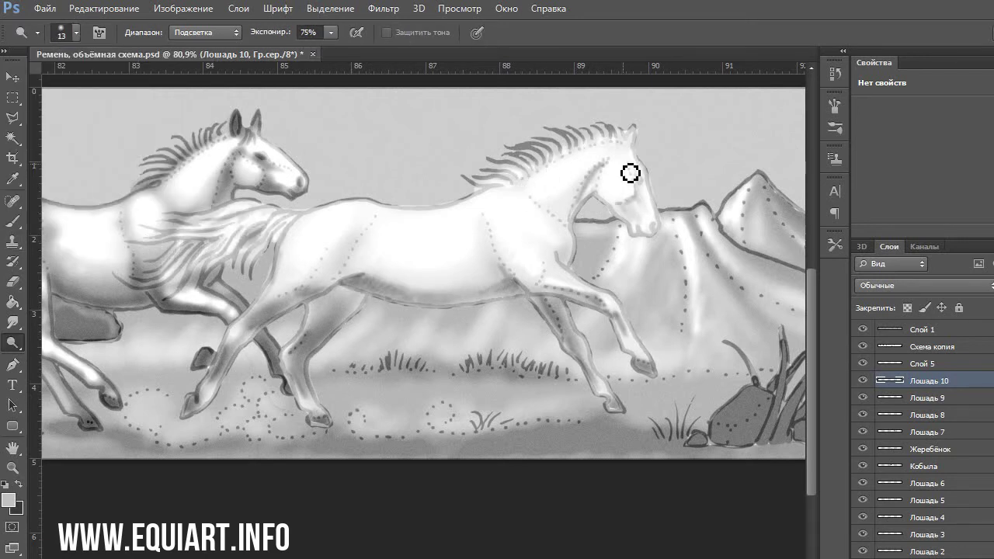
{"action": "key", "text": "shift+o"}
{"action": "left_click", "coordinate": [920, 360]}
{"action": "type", "text": "Лошадь 11"}
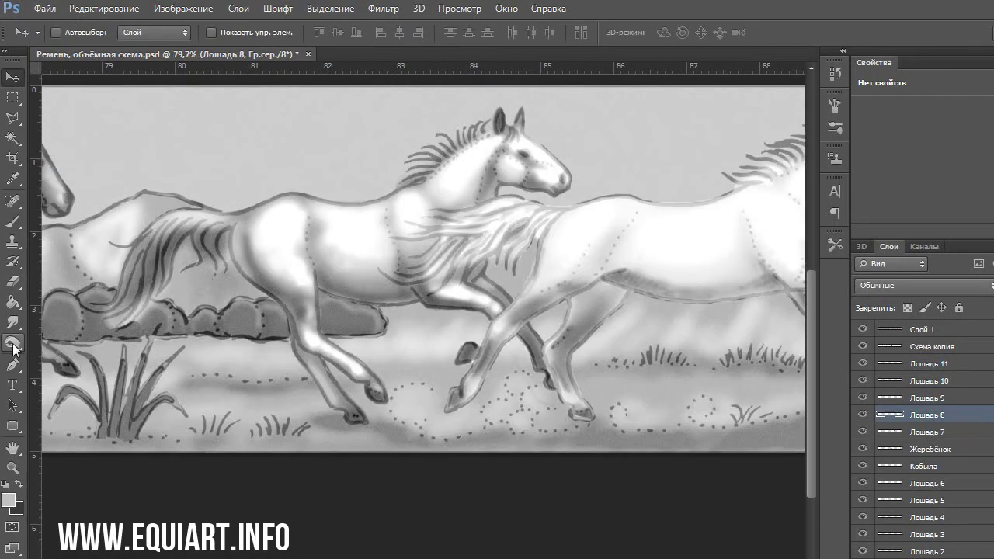
Paint dappled grey spots on the Лошадь 8 horse's body at 84% brush opacity
{"action": "right_click", "coordinate": [117, 249]}
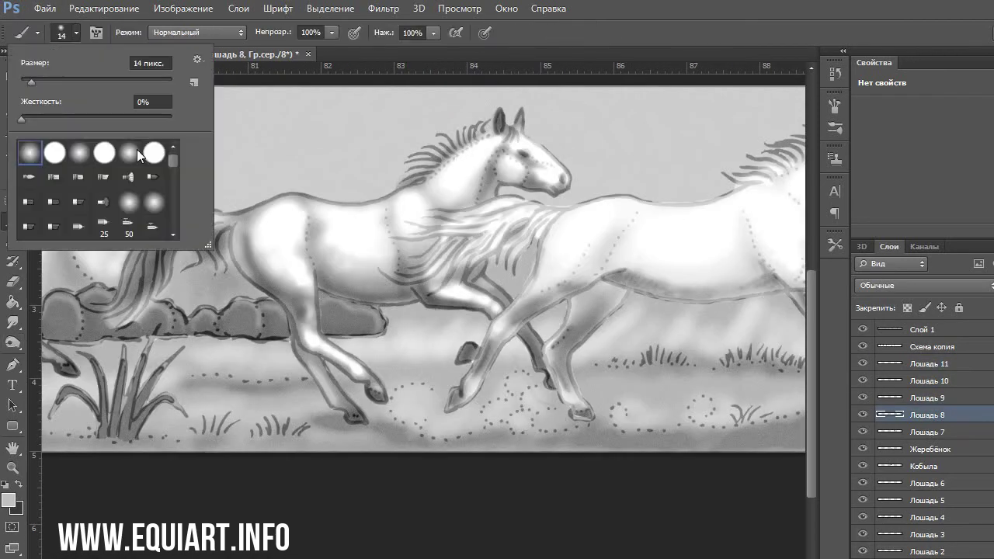
{"action": "left_click", "coordinate": [310, 194], "text": "ctrl"}
{"action": "key", "text": "o"}
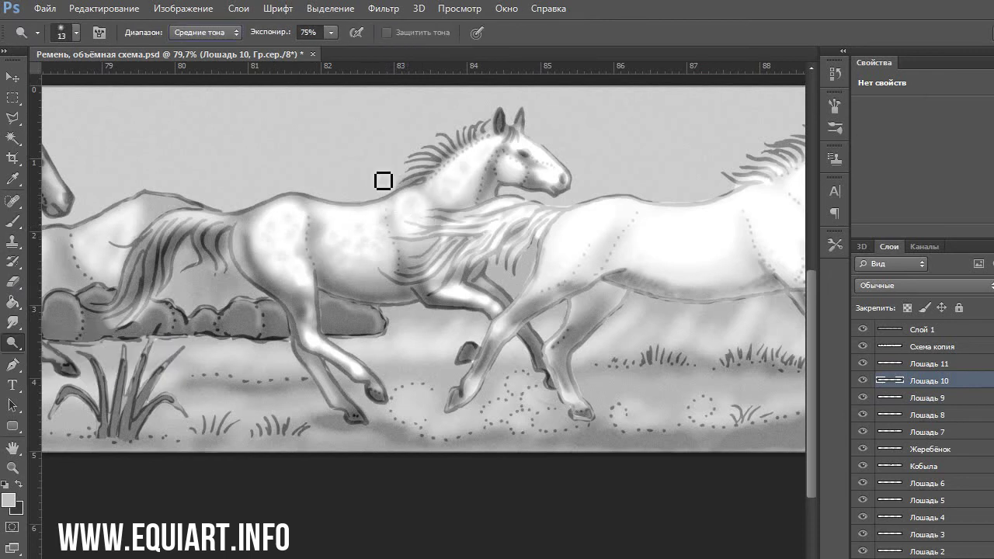
{"action": "key", "text": "v"}
{"action": "key", "text": "b"}
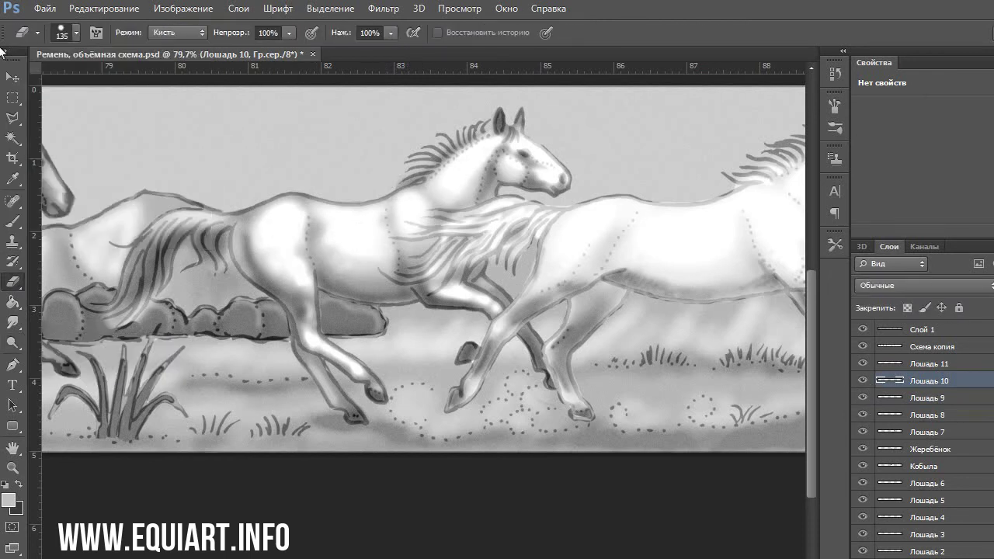
{"action": "left_click", "coordinate": [306, 237], "text": "ctrl"}
{"action": "key", "text": "8"}
{"action": "key", "text": "4"}
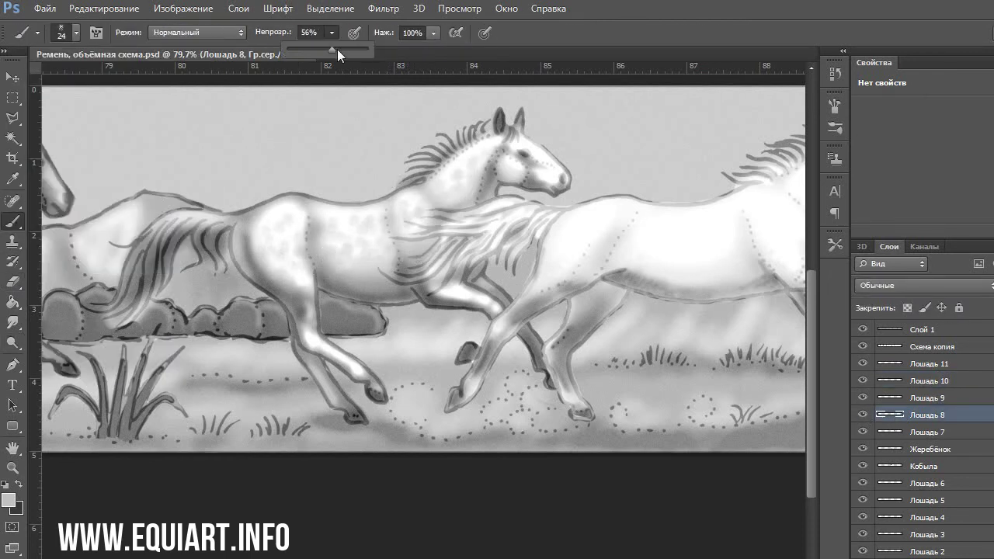
{"action": "mouse_move", "coordinate": [377, 268]}
{"action": "left_mouse_down"}
{"action": "mouse_move", "coordinate": [287, 239]}
{"action": "mouse_move", "coordinate": [411, 222]}
{"action": "mouse_move", "coordinate": [466, 175]}
{"action": "left_mouse_up"}
Lighten the dappled spots toward the neck with Dodge set to Shadows
{"action": "key", "text": "o"}
{"action": "key", "text": "alt+shift+s"}
{"action": "left_click_drag", "start_coordinate": [267, 216], "coordinate": [457, 181]}
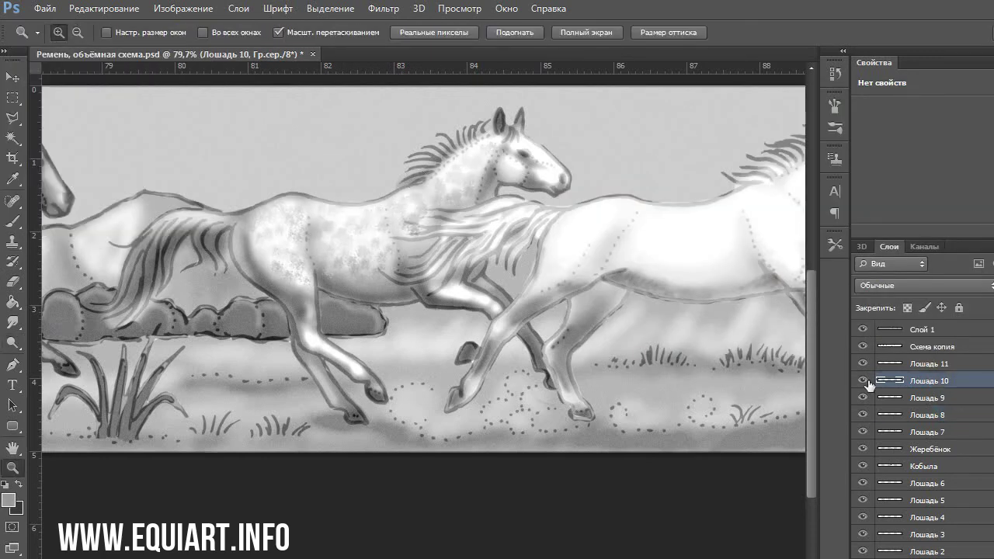
On layer Лошадь 9, dodge the white horse's belly and inner hind leg
{"action": "left_click_drag", "start_coordinate": [416, 253], "coordinate": [152, 284]}
{"action": "left_click", "coordinate": [153, 285], "text": "ctrl"}
{"action": "left_click_drag", "start_coordinate": [396, 265], "coordinate": [325, 340]}
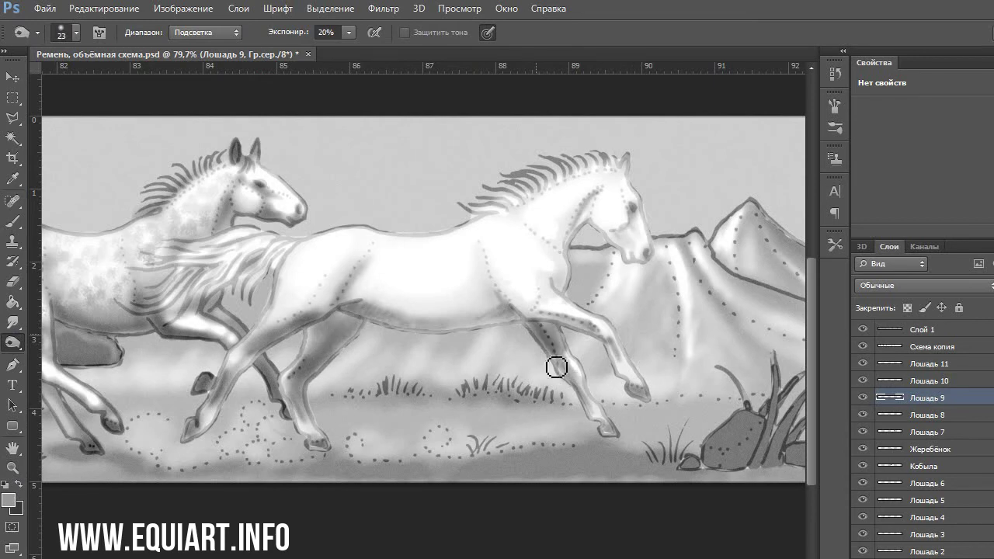
On layer Лошадь 10, paint the white horse's body, mane and legs grey
{"action": "left_click_drag", "start_coordinate": [615, 300], "coordinate": [375, 318]}
{"action": "key", "text": "b"}
{"action": "key", "text": "alt+bracketright"}
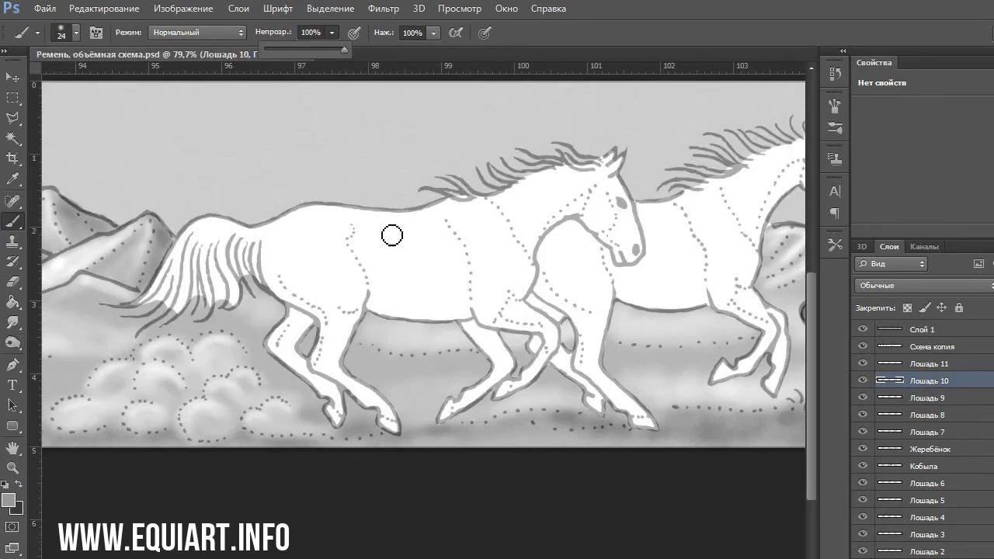
{"action": "left_click_drag", "start_coordinate": [392, 235], "coordinate": [448, 400]}
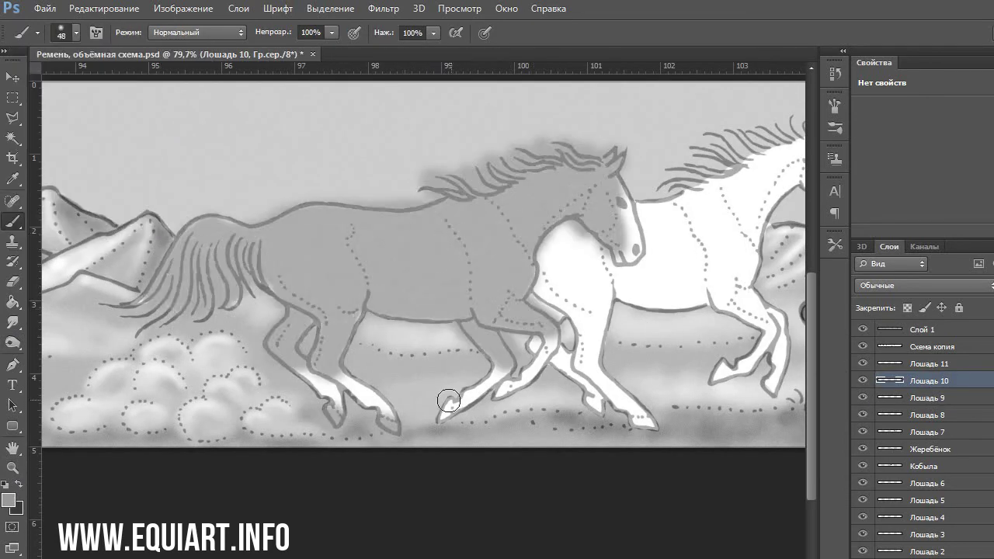
Shade the mane strands with Dodge and erase the dark haze above the mane
{"action": "left_click", "coordinate": [13, 342]}
{"action": "left_click", "coordinate": [76, 31]}
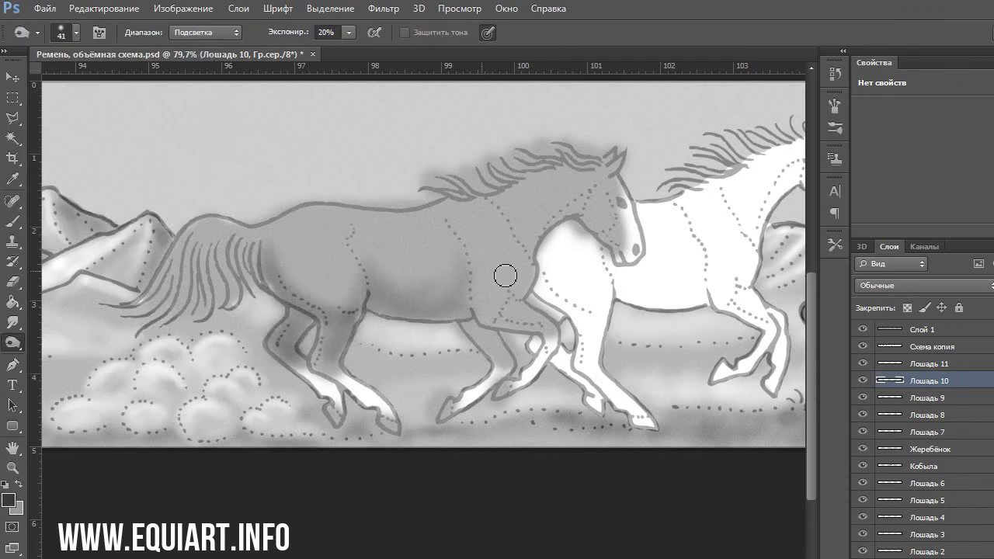
{"action": "left_click_drag", "start_coordinate": [434, 190], "coordinate": [606, 155]}
{"action": "key", "text": "e"}
{"action": "left_click", "coordinate": [76, 32]}
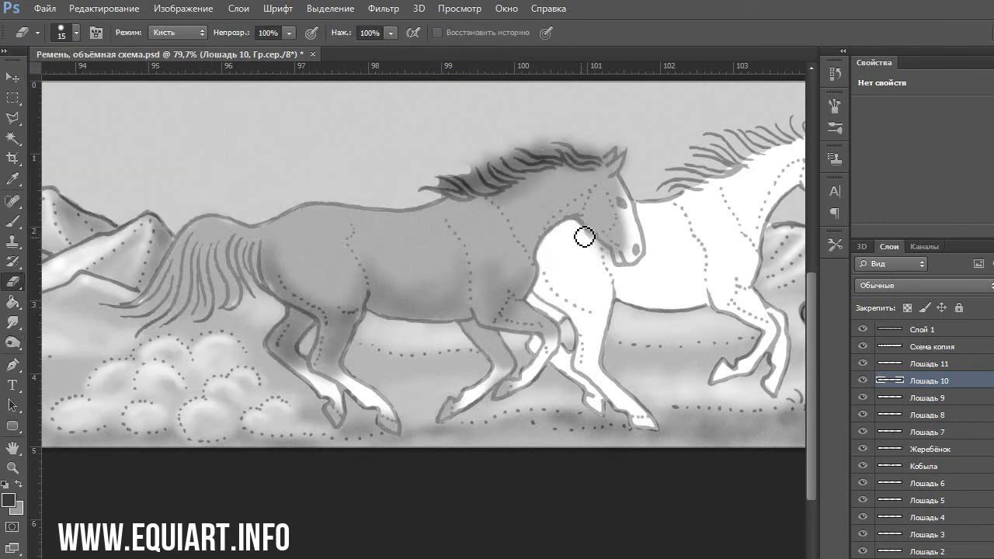
{"action": "left_click_drag", "start_coordinate": [620, 152], "coordinate": [475, 165]}
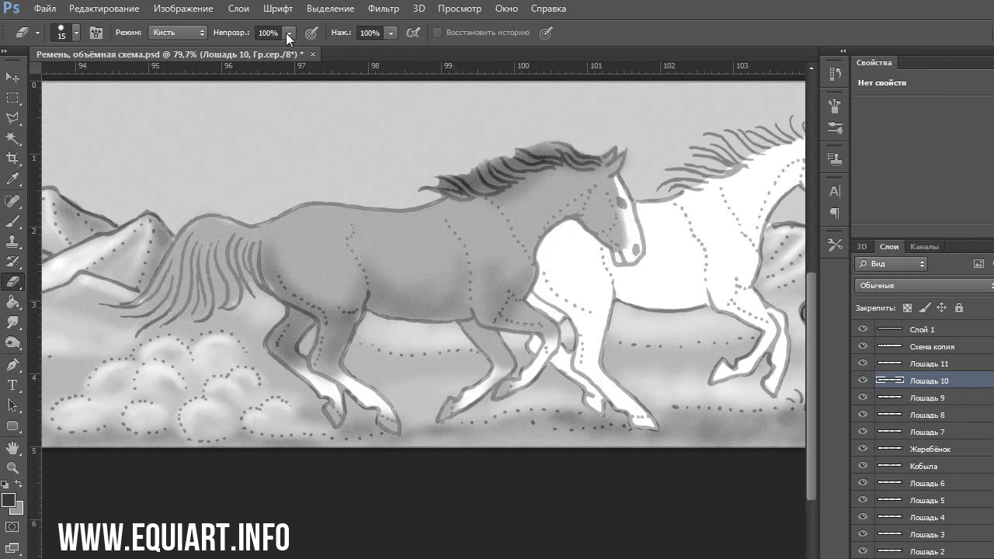
{"action": "left_click", "coordinate": [75, 32]}
Burn the horse's neck, shoulder, body, head and legs, raising strength to 60%
{"action": "key", "text": "o"}
{"action": "left_click", "coordinate": [76, 32]}
{"action": "mouse_move", "coordinate": [559, 233]}
{"action": "left_mouse_down"}
{"action": "mouse_move", "coordinate": [528, 194]}
{"action": "mouse_move", "coordinate": [262, 244]}
{"action": "mouse_move", "coordinate": [362, 209]}
{"action": "mouse_move", "coordinate": [340, 222]}
{"action": "mouse_move", "coordinate": [341, 272]}
{"action": "left_mouse_up"}
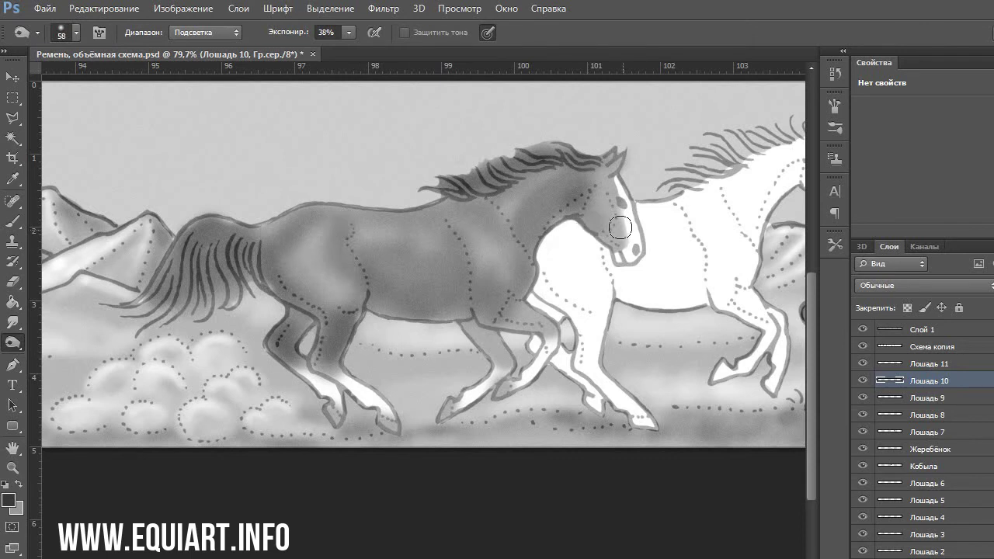
{"action": "left_click_drag", "start_coordinate": [590, 187], "coordinate": [629, 162]}
{"action": "mouse_move", "coordinate": [543, 342]}
{"action": "left_mouse_down"}
{"action": "mouse_move", "coordinate": [467, 243]}
{"action": "mouse_move", "coordinate": [530, 359]}
{"action": "left_mouse_up"}
{"action": "key", "text": "6"}
{"action": "key", "text": "6"}
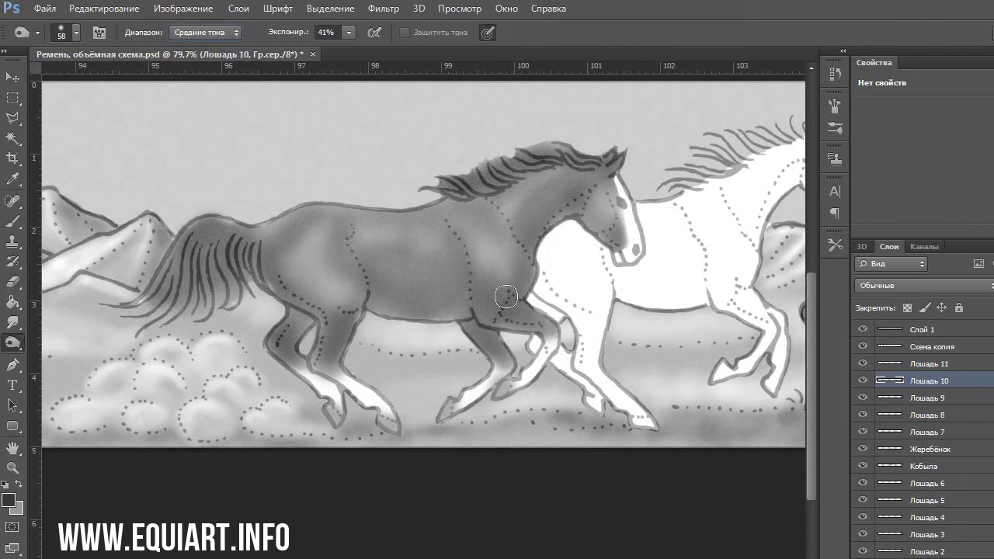
{"action": "mouse_move", "coordinate": [505, 296]}
{"action": "left_mouse_down"}
{"action": "mouse_move", "coordinate": [582, 189]}
{"action": "mouse_move", "coordinate": [470, 284]}
{"action": "mouse_move", "coordinate": [311, 342]}
{"action": "mouse_move", "coordinate": [334, 316]}
{"action": "mouse_move", "coordinate": [233, 233]}
{"action": "mouse_move", "coordinate": [598, 178]}
{"action": "mouse_move", "coordinate": [478, 334]}
{"action": "mouse_move", "coordinate": [497, 357]}
{"action": "left_mouse_up"}
Erase stray paint on the horse with a 15 px eraser
{"action": "key", "text": "e"}
{"action": "left_click", "coordinate": [75, 33]}
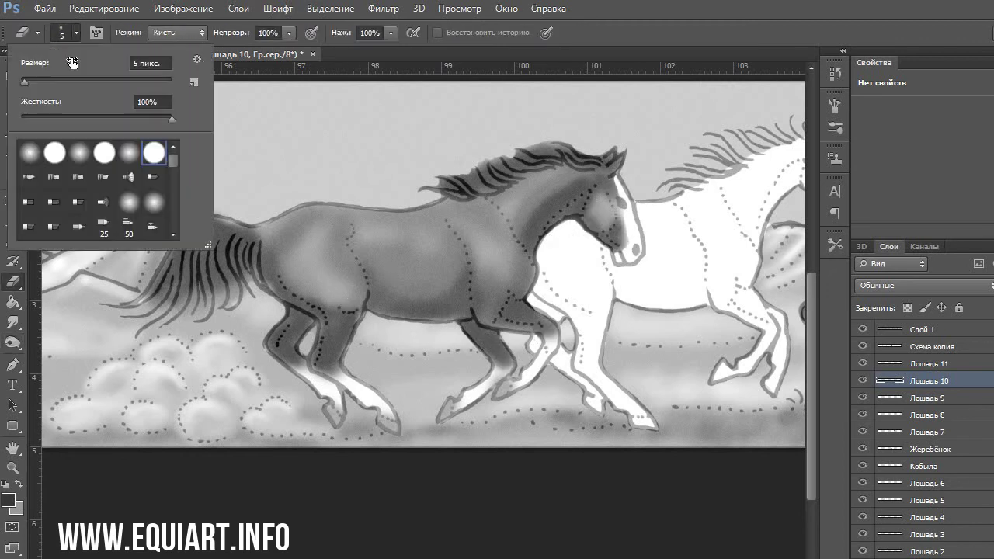
{"action": "left_click_drag", "start_coordinate": [72, 62], "coordinate": [79, 62]}
{"action": "left_click", "coordinate": [318, 383]}
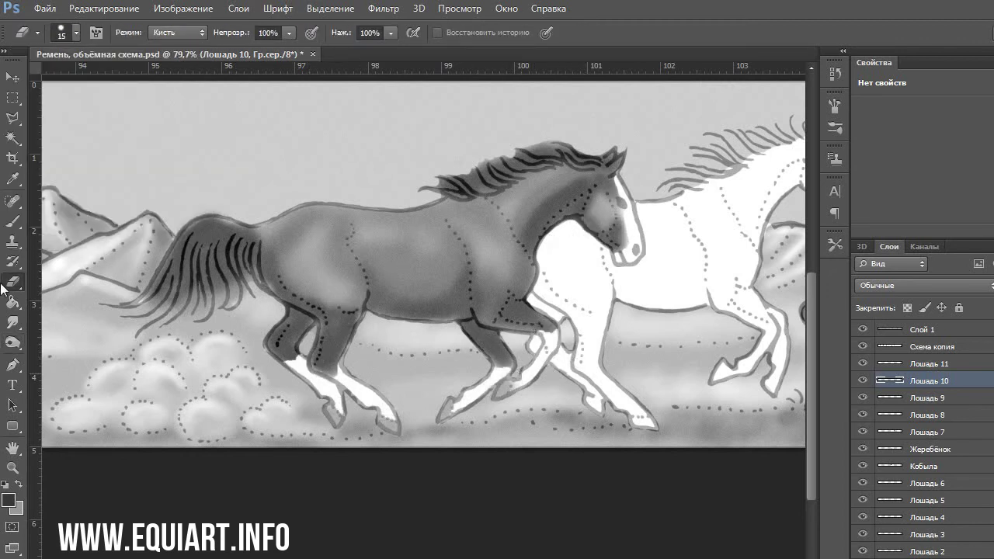
Burn the legs and body, then deepen the lower belly with a 45 px brush
{"action": "key", "text": "o"}
{"action": "mouse_move", "coordinate": [362, 425]}
{"action": "left_mouse_down"}
{"action": "mouse_move", "coordinate": [332, 238]}
{"action": "mouse_move", "coordinate": [517, 195]}
{"action": "mouse_move", "coordinate": [420, 264]}
{"action": "left_mouse_up"}
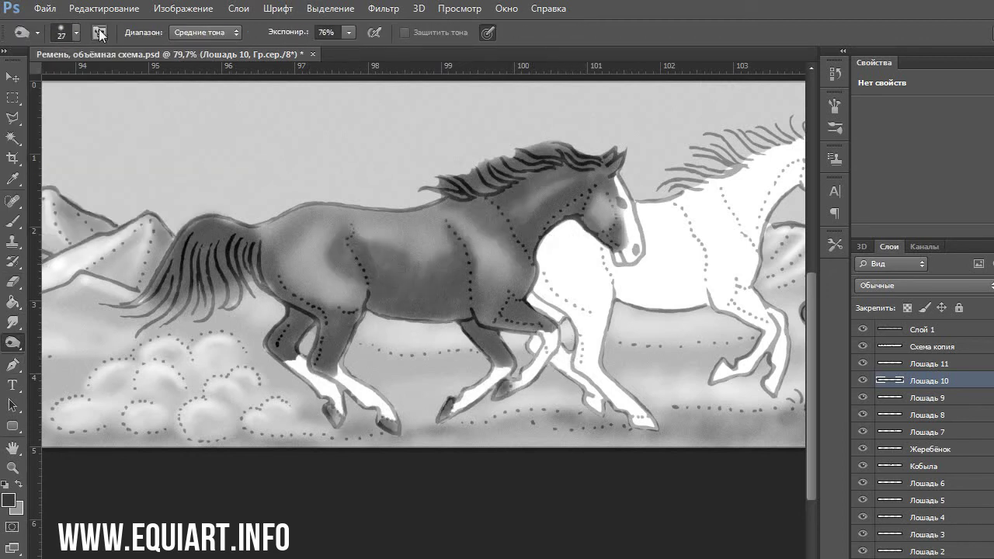
{"action": "left_click", "coordinate": [76, 33]}
{"action": "left_click_drag", "start_coordinate": [85, 62], "coordinate": [97, 62]}
{"action": "left_click_drag", "start_coordinate": [466, 319], "coordinate": [389, 306]}
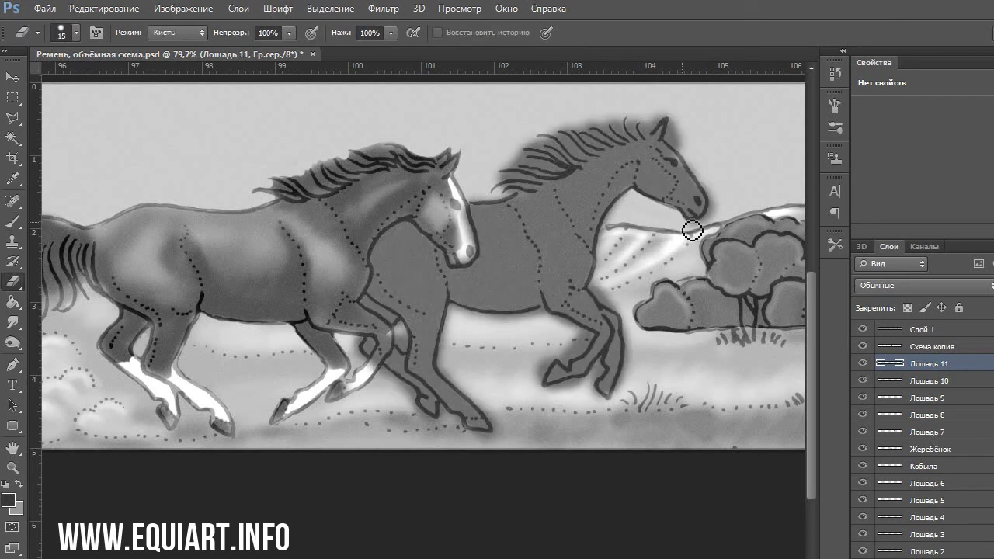
Erase paint around the right horse's belly and hind legs and lighten its neck and shoulder
{"action": "left_click_drag", "start_coordinate": [604, 411], "coordinate": [535, 338]}
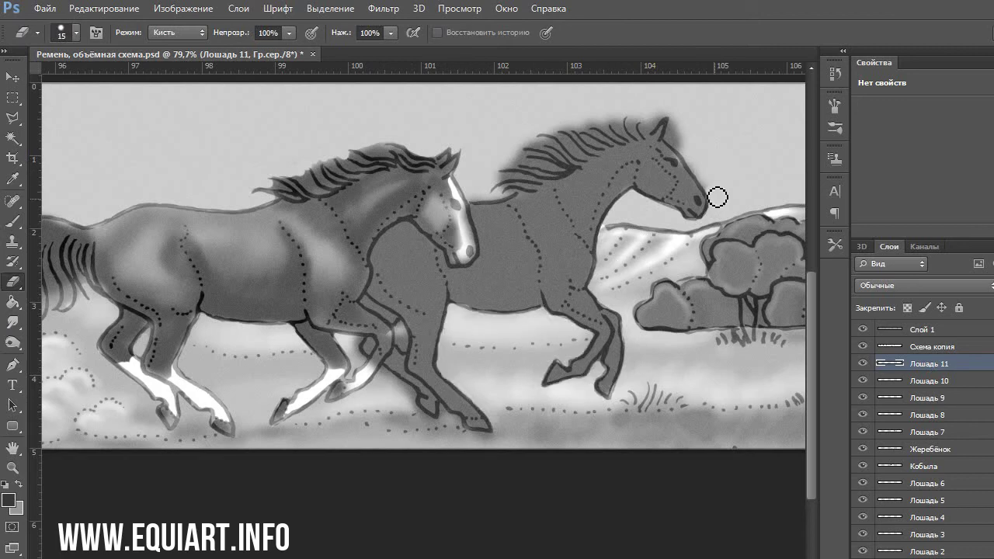
{"action": "left_click", "coordinate": [862, 380]}
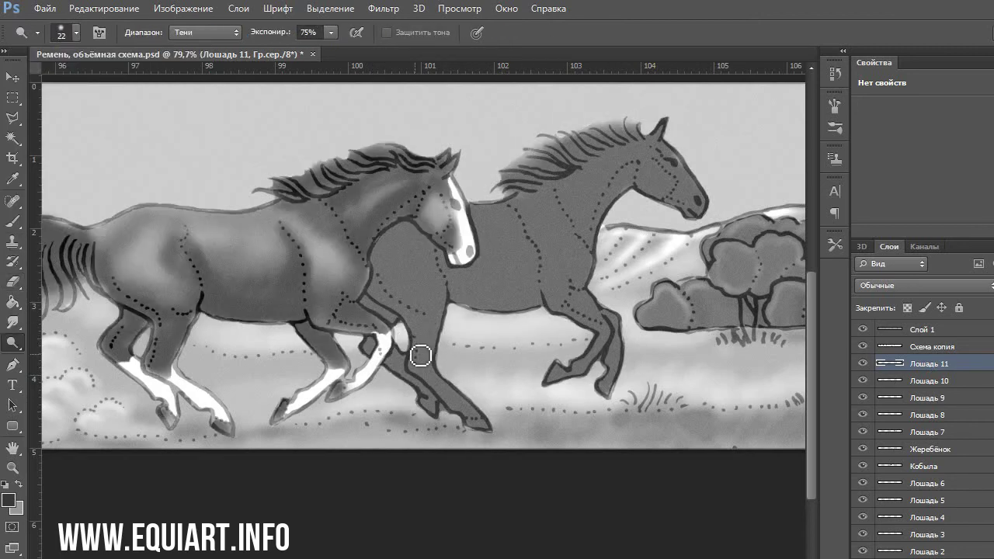
{"action": "mouse_move", "coordinate": [590, 202]}
{"action": "left_mouse_down"}
{"action": "mouse_move", "coordinate": [657, 164]}
{"action": "mouse_move", "coordinate": [532, 233]}
{"action": "mouse_move", "coordinate": [639, 124]}
{"action": "left_mouse_up"}
{"action": "type", "text": "16"}
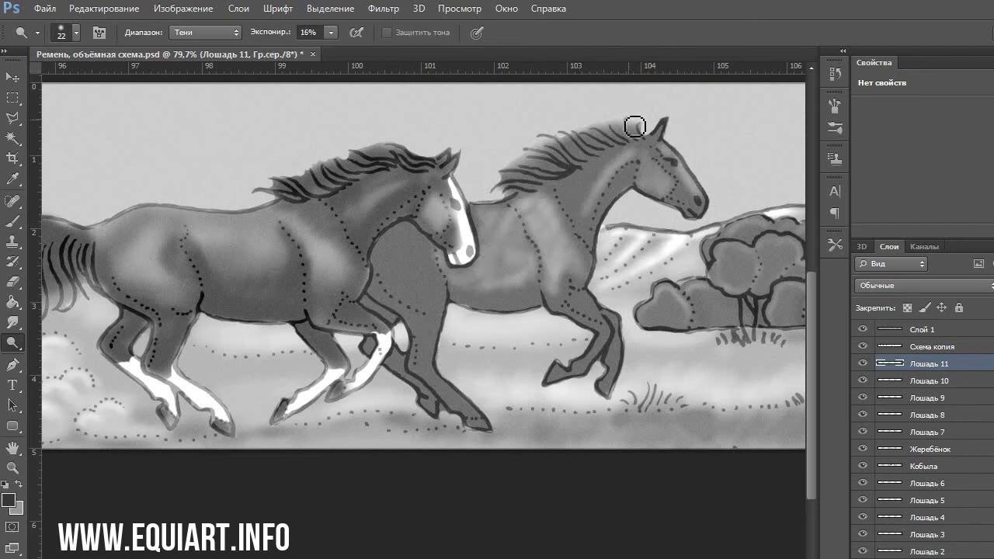
{"action": "right_click", "coordinate": [504, 224]}
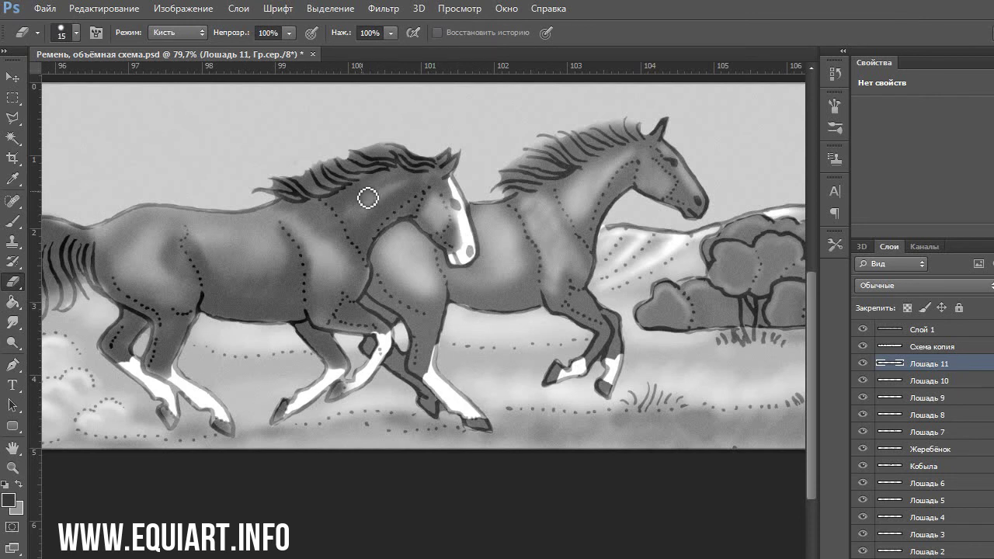
Dodge highlights onto the right horse's neck, shoulder and body at 51% strength
{"action": "key", "text": "o"}
{"action": "key", "text": "5"}
{"action": "key", "text": "1"}
{"action": "right_click", "coordinate": [532, 206]}
{"action": "mouse_move", "coordinate": [543, 233]}
{"action": "left_mouse_down"}
{"action": "mouse_move", "coordinate": [523, 215]}
{"action": "mouse_move", "coordinate": [582, 210]}
{"action": "mouse_move", "coordinate": [666, 157]}
{"action": "left_mouse_up"}
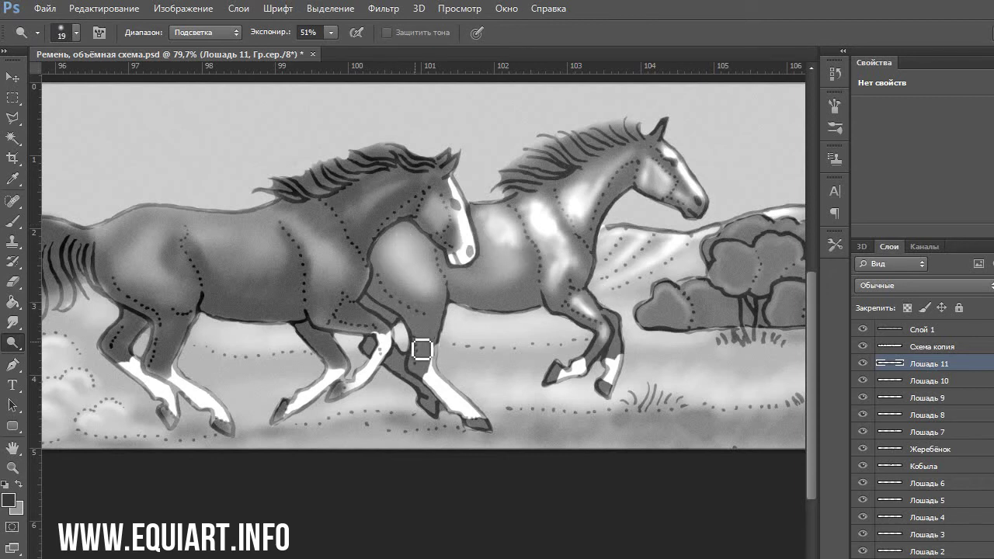
{"action": "left_click_drag", "start_coordinate": [421, 349], "coordinate": [567, 186]}
Set Dodge to Midtones, burn the left horse's hind-leg area, and select layer Лошадь 10
{"action": "left_click", "coordinate": [206, 32]}
{"action": "left_click", "coordinate": [198, 48]}
{"action": "key", "text": "z"}
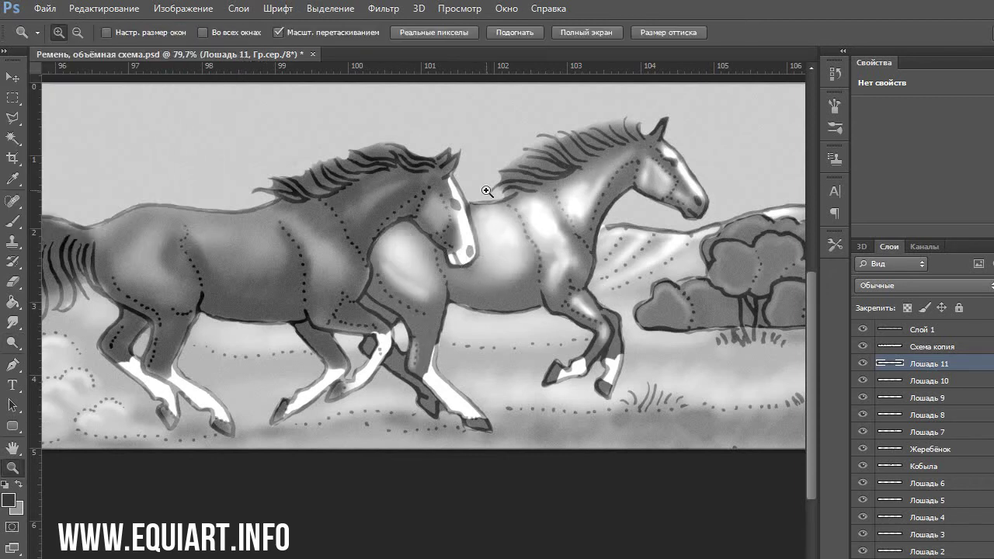
{"action": "key", "text": "shift+o"}
{"action": "mouse_move", "coordinate": [400, 380]}
{"action": "left_mouse_down"}
{"action": "mouse_move", "coordinate": [369, 310]}
{"action": "mouse_move", "coordinate": [572, 283]}
{"action": "left_mouse_up"}
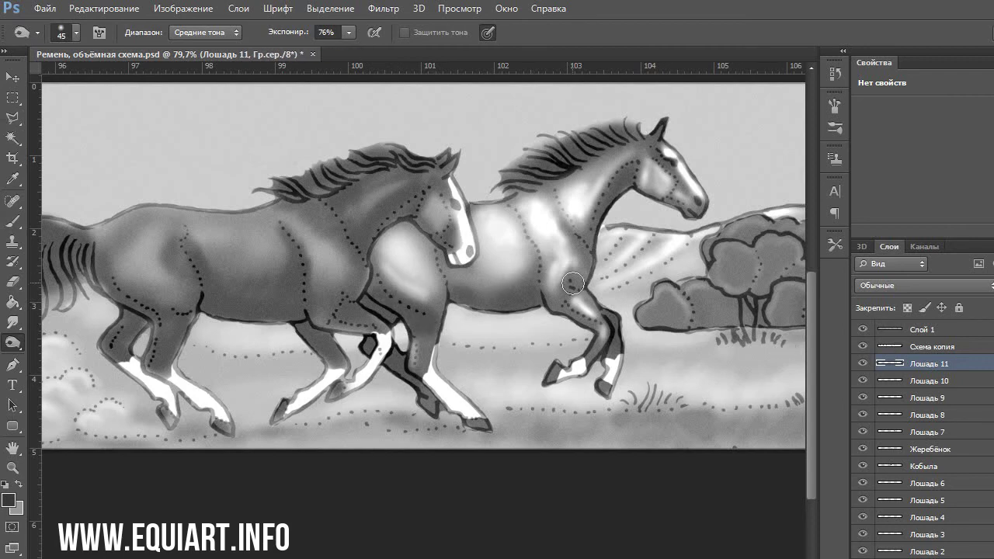
{"action": "left_click", "coordinate": [924, 381]}
{"action": "scroll", "coordinate": [699, 365], "scroll_direction": "right", "scroll_amount": 5}
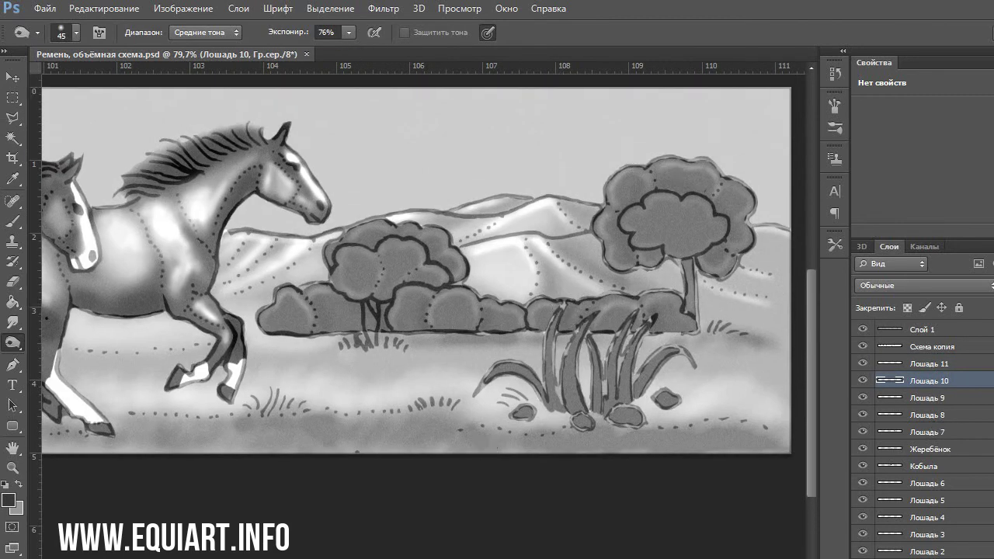
{"action": "scroll", "coordinate": [924, 435], "scroll_direction": "down", "scroll_amount": 2}
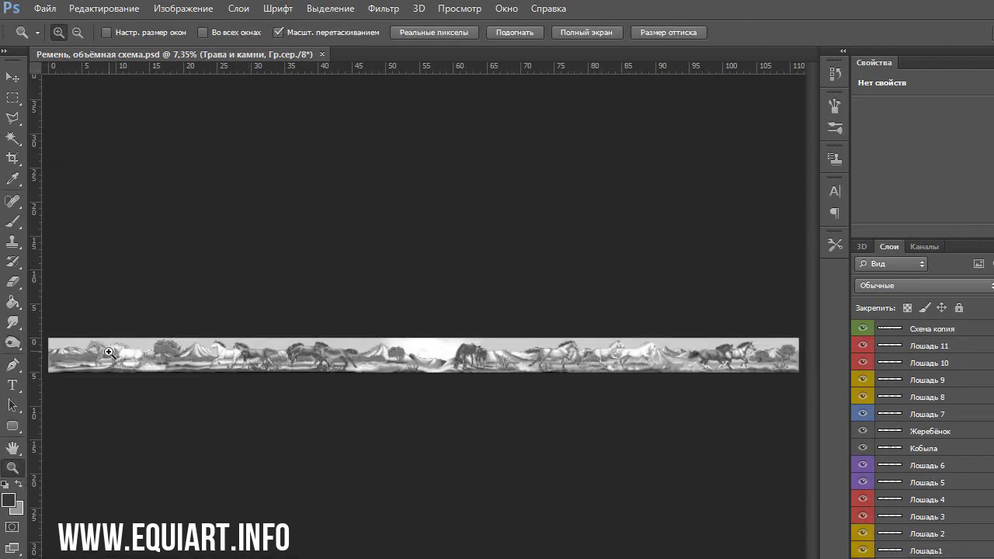
{"action": "mouse_move", "coordinate": [111, 352]}
{"action": "left_mouse_down"}
{"action": "mouse_move", "coordinate": [184, 318]}
{"action": "mouse_move", "coordinate": [206, 331]}
{"action": "left_mouse_up"}
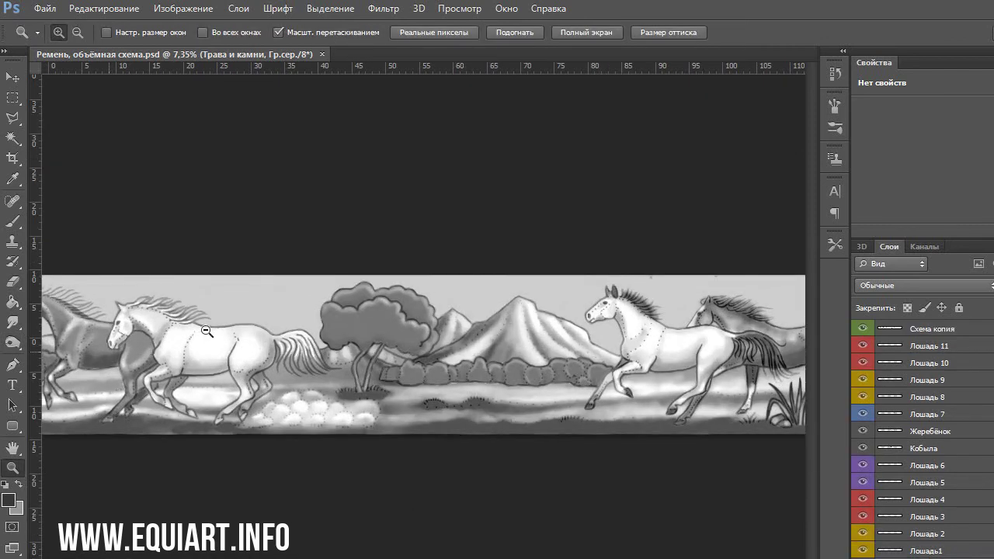
{"action": "left_click_drag", "start_coordinate": [202, 380], "coordinate": [419, 302]}
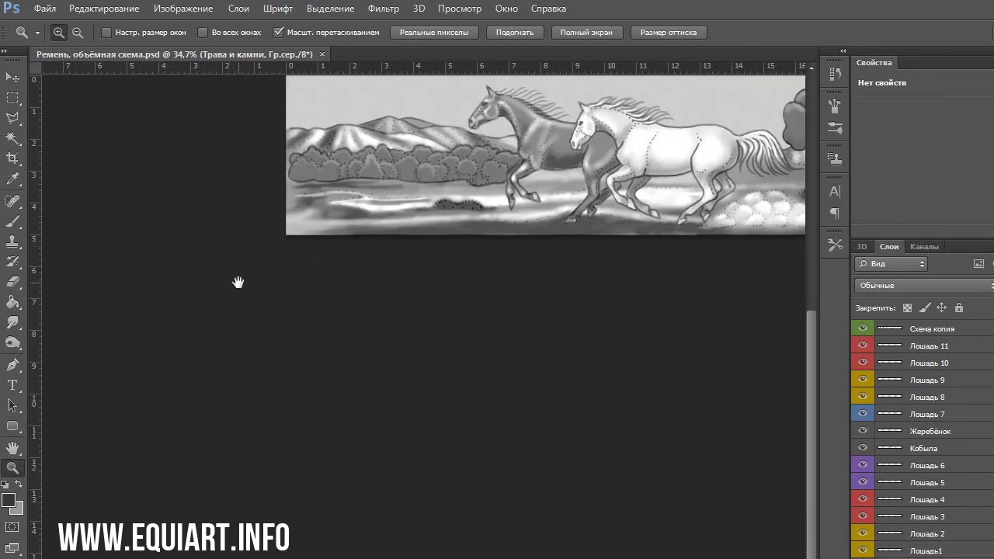
{"action": "mouse_move", "coordinate": [403, 207]}
{"action": "left_mouse_down"}
{"action": "mouse_move", "coordinate": [277, 253]}
{"action": "mouse_move", "coordinate": [131, 257]}
{"action": "left_mouse_up"}
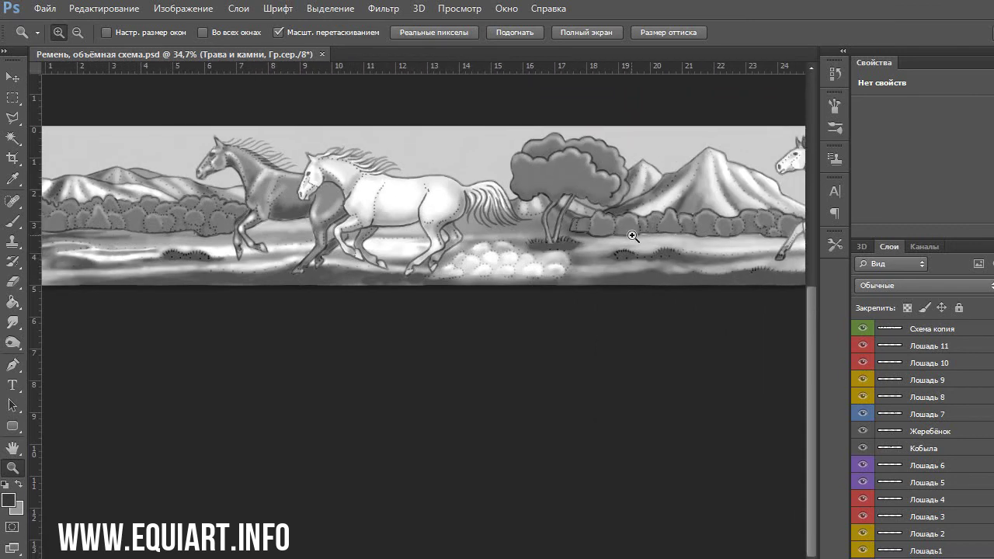